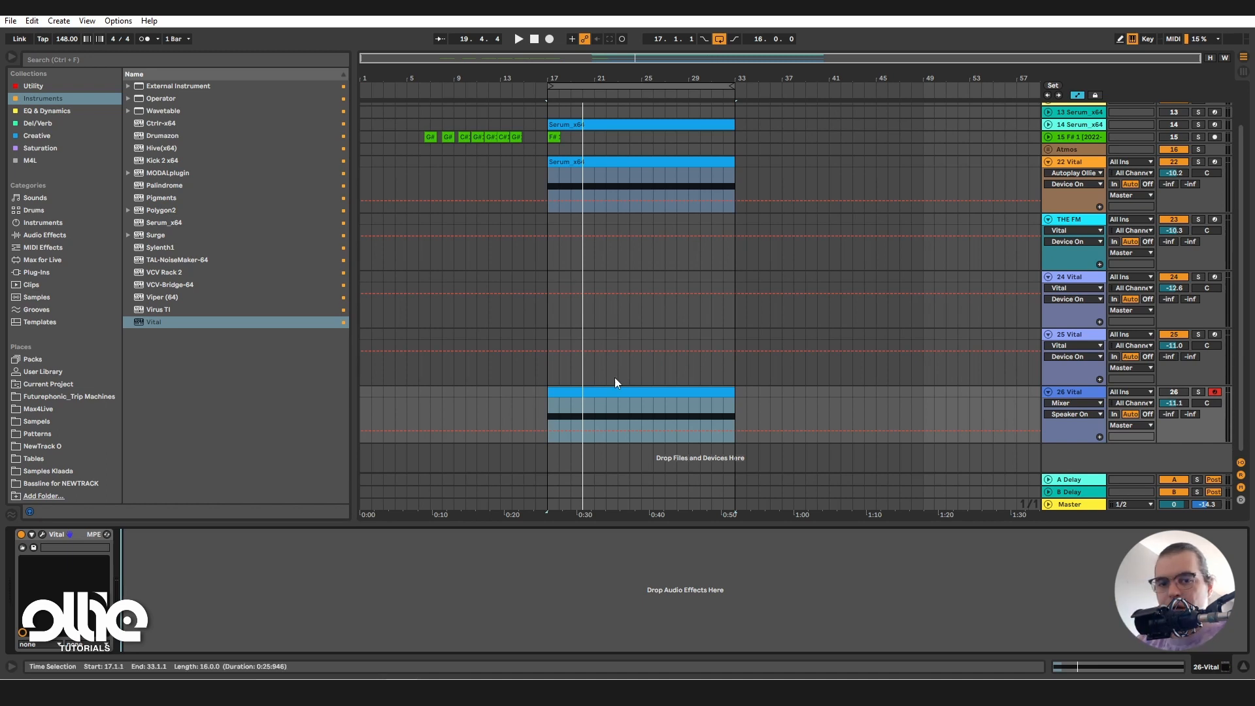
# Open the Vital instrument on track 26 and load the Boog Square FM wavetable into oscillator 1
pyautogui.click(44, 535)
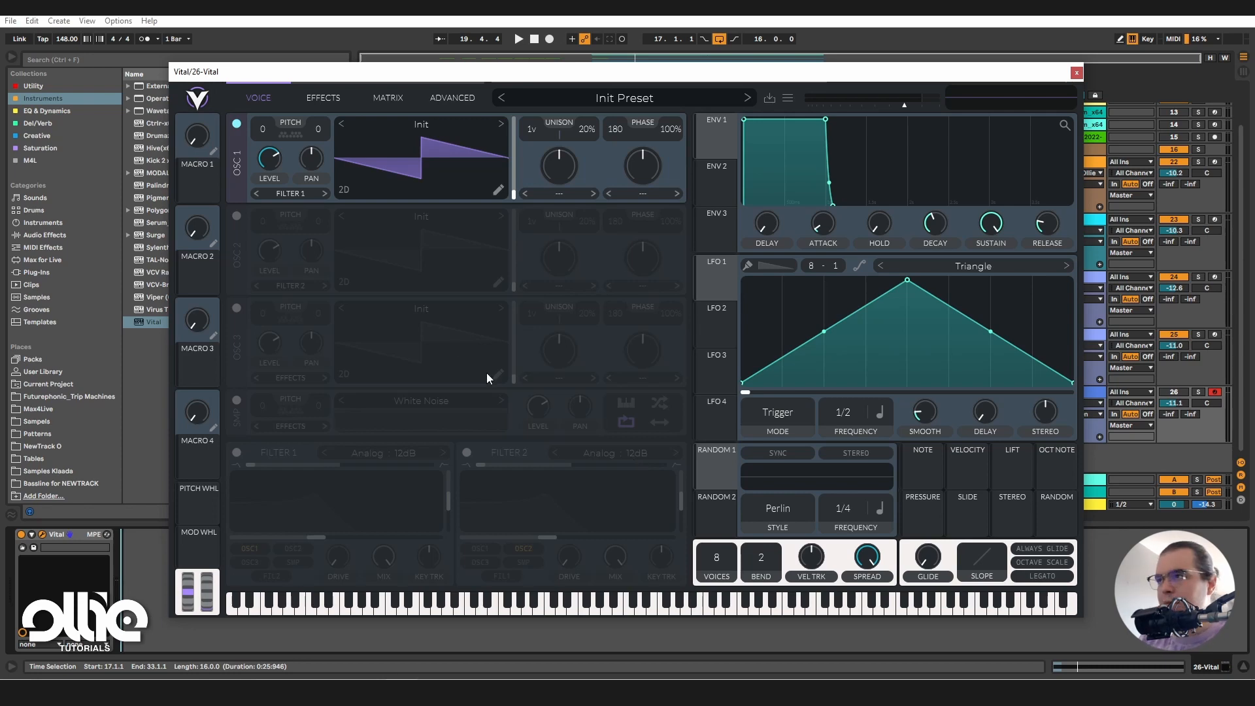
pyautogui.click(422, 125)
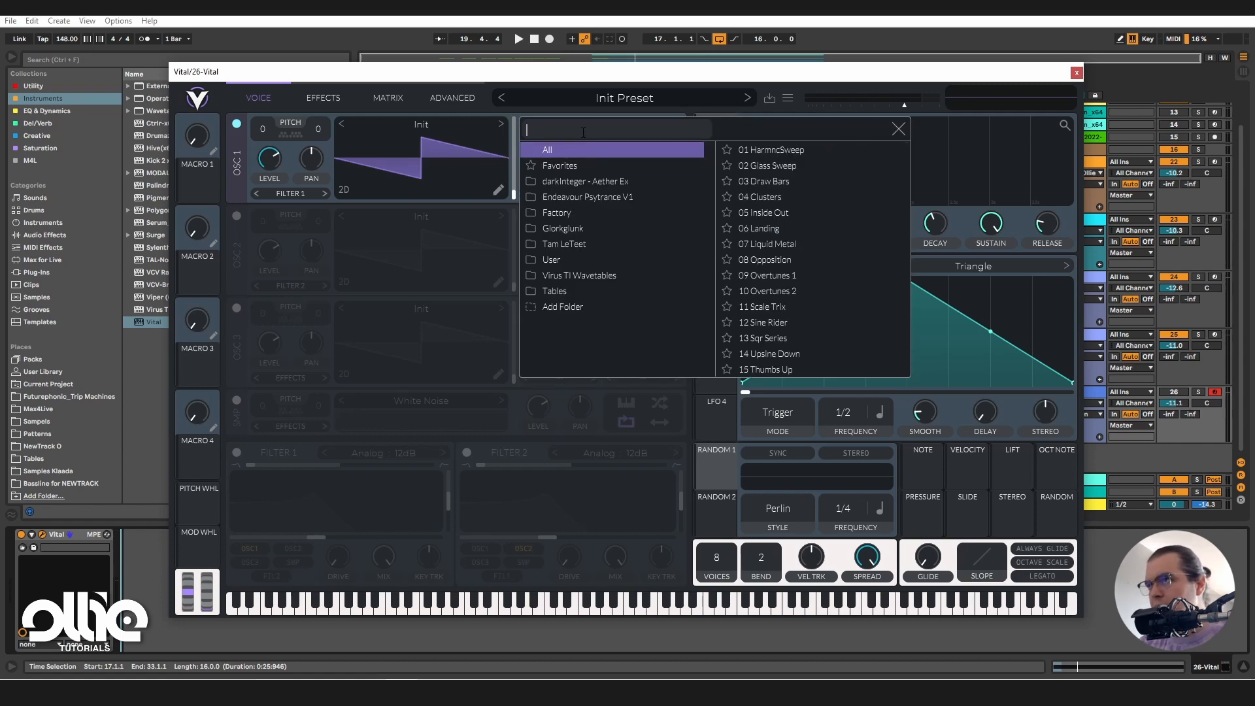
pyautogui.write('boog')
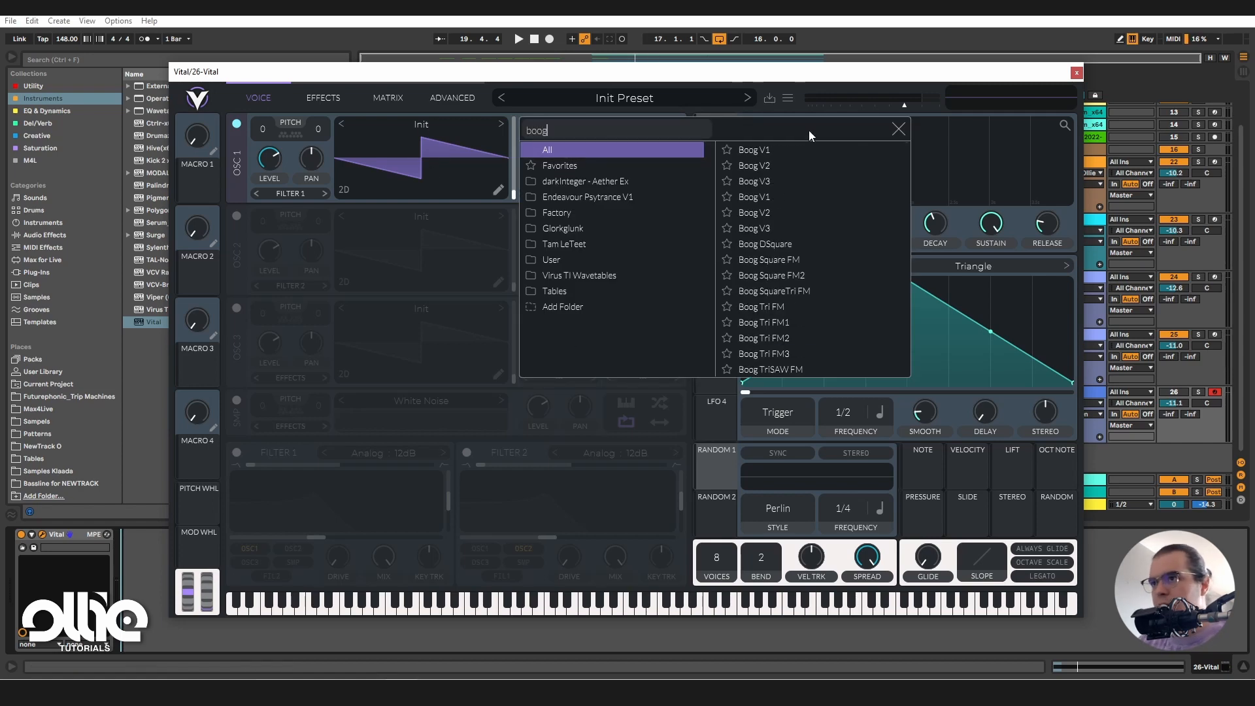
pyautogui.click(814, 257)
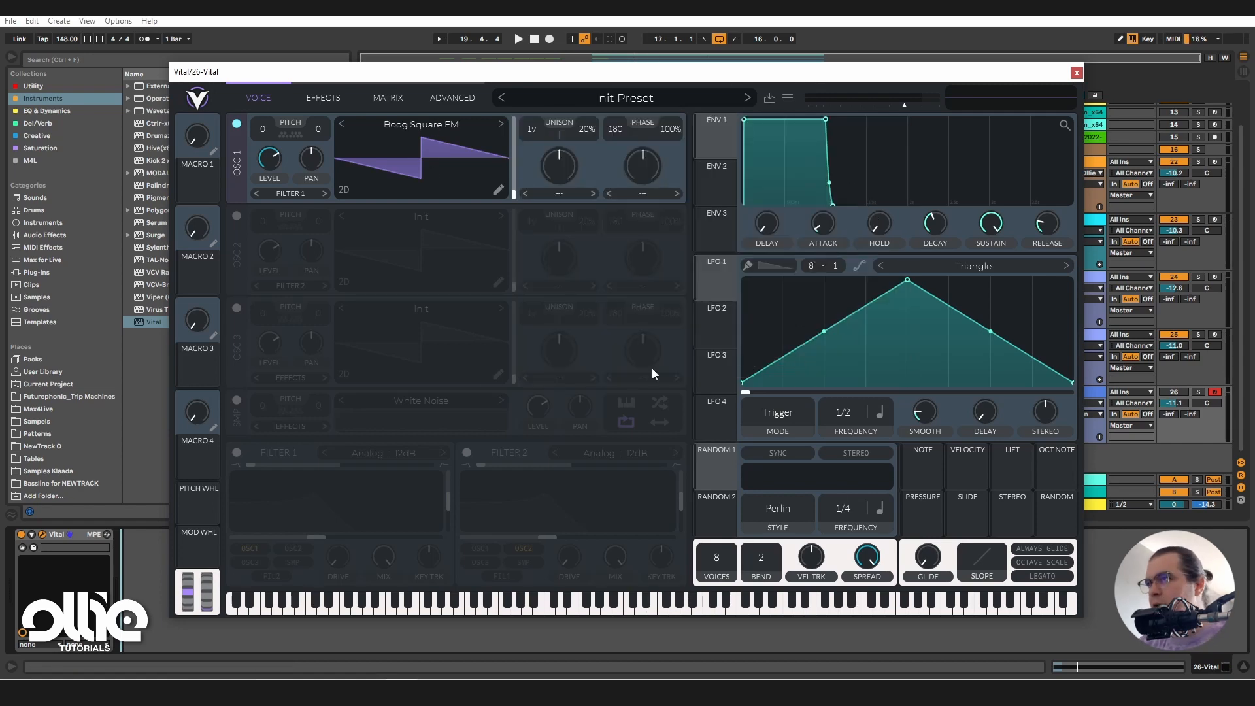
pyautogui.moveTo(514, 195); pyautogui.dragTo(516, 275)
# Solo track 26, raise its volume to -7.4 dB and audition the sound
pyautogui.click(1198, 392)
pyautogui.moveTo(1176, 404)
pyautogui.mouseDown()
pyautogui.moveTo(1175, 391)
pyautogui.moveTo(1175, 404)
pyautogui.mouseUp()
pyautogui.press('space')
pyautogui.press('space')
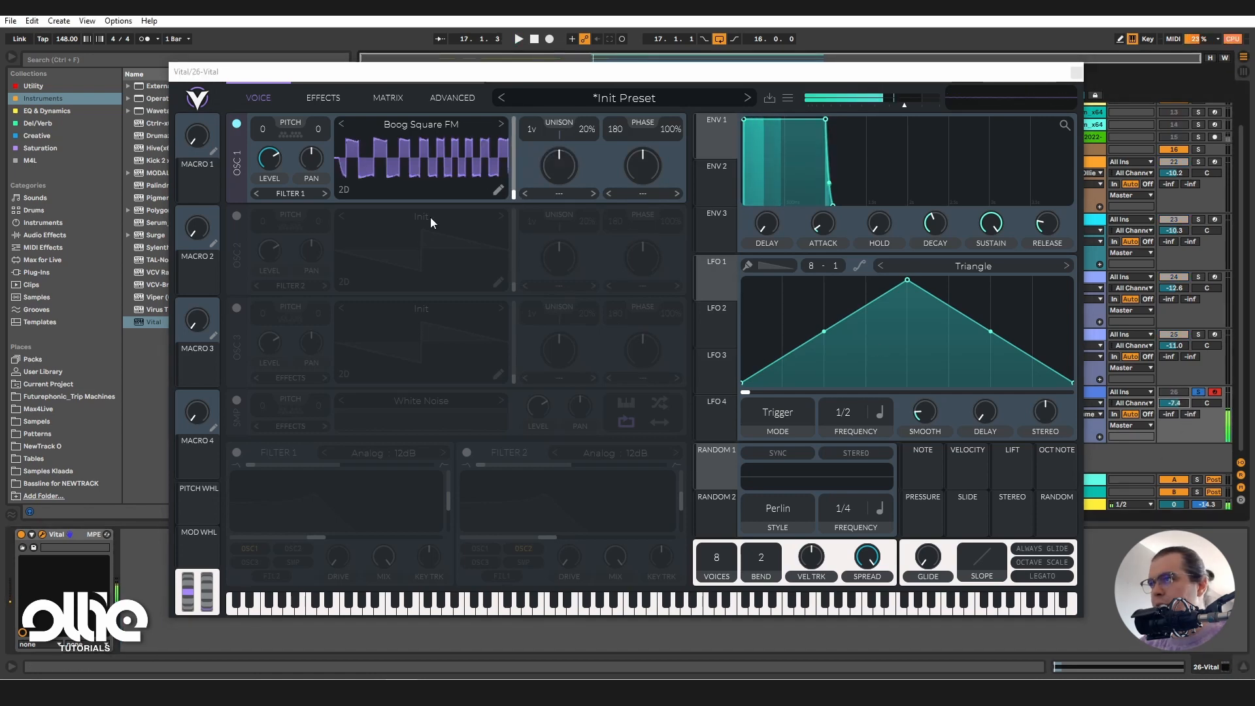
# Transpose oscillator 1 by -12 semitones and set the track volume to -7.5 dB while auditioning playback
pyautogui.moveTo(269, 135); pyautogui.dragTo(267, 144)
pyautogui.press('space')
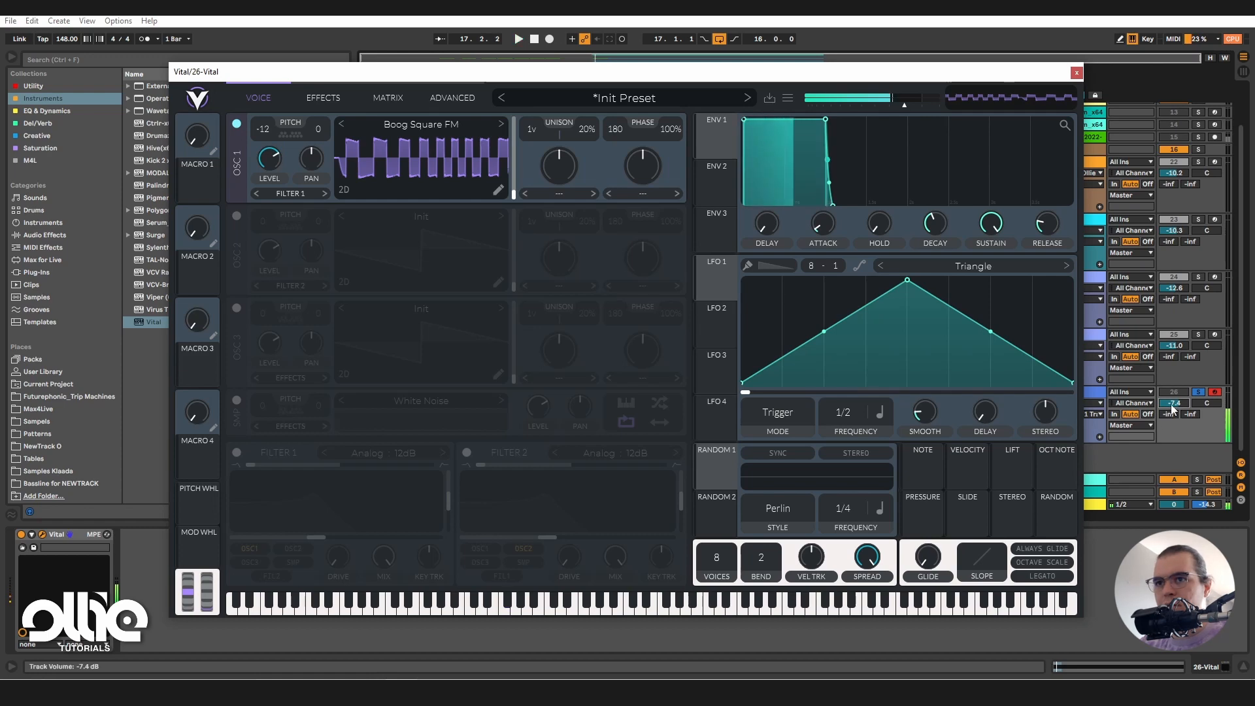
pyautogui.moveTo(1175, 404); pyautogui.dragTo(1175, 407)
pyautogui.press('space')
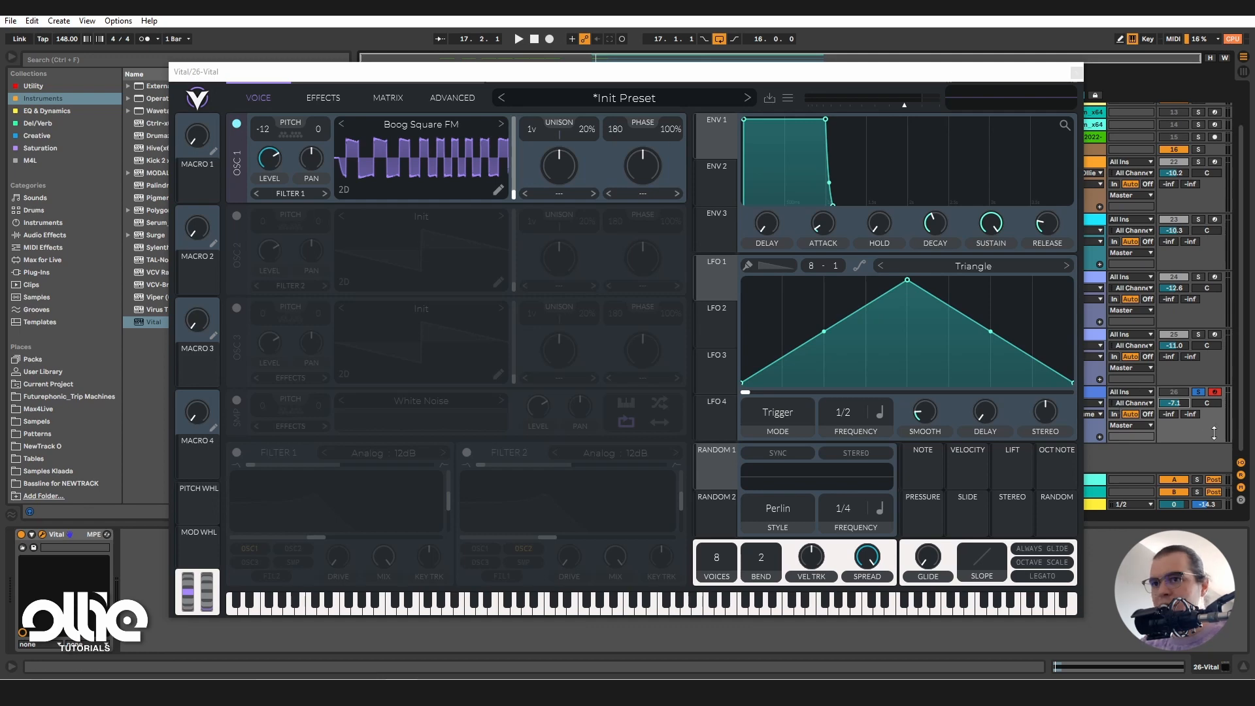
pyautogui.press('space')
pyautogui.press('space')
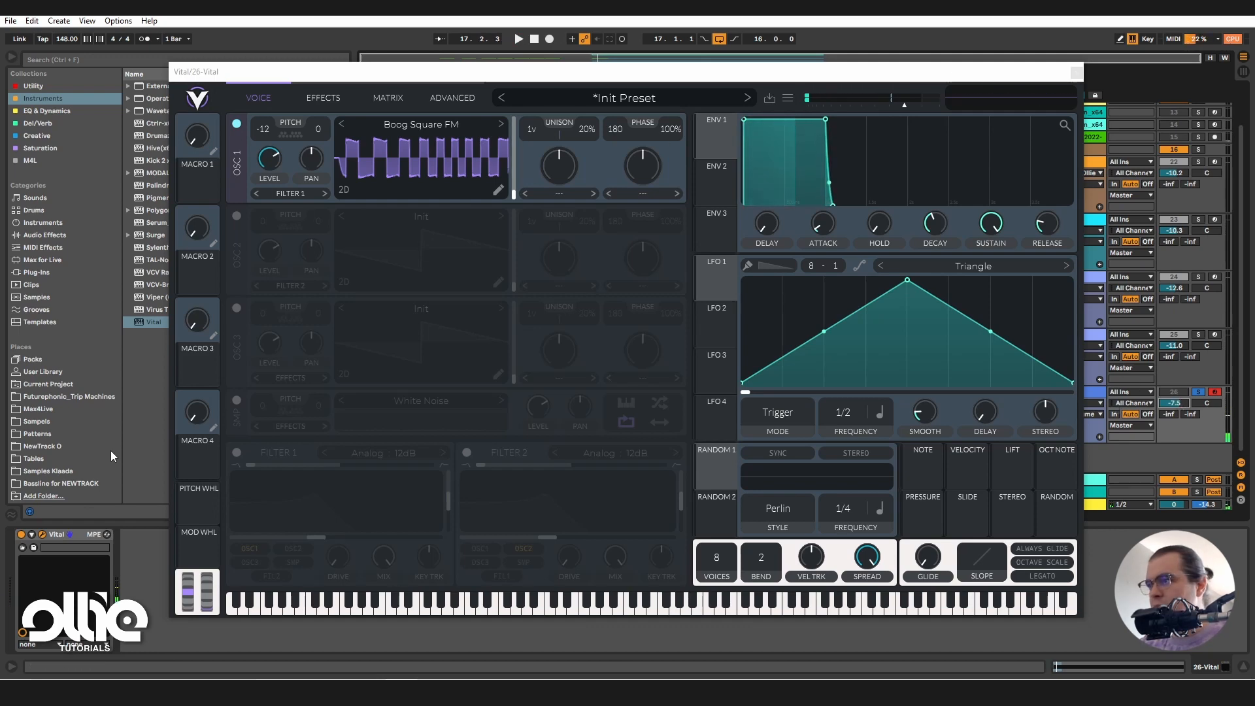
# Enable Filter 2 with oscillator 1 routed into it, and shape it as a Digital 24dB high-pass
pyautogui.click(466, 452)
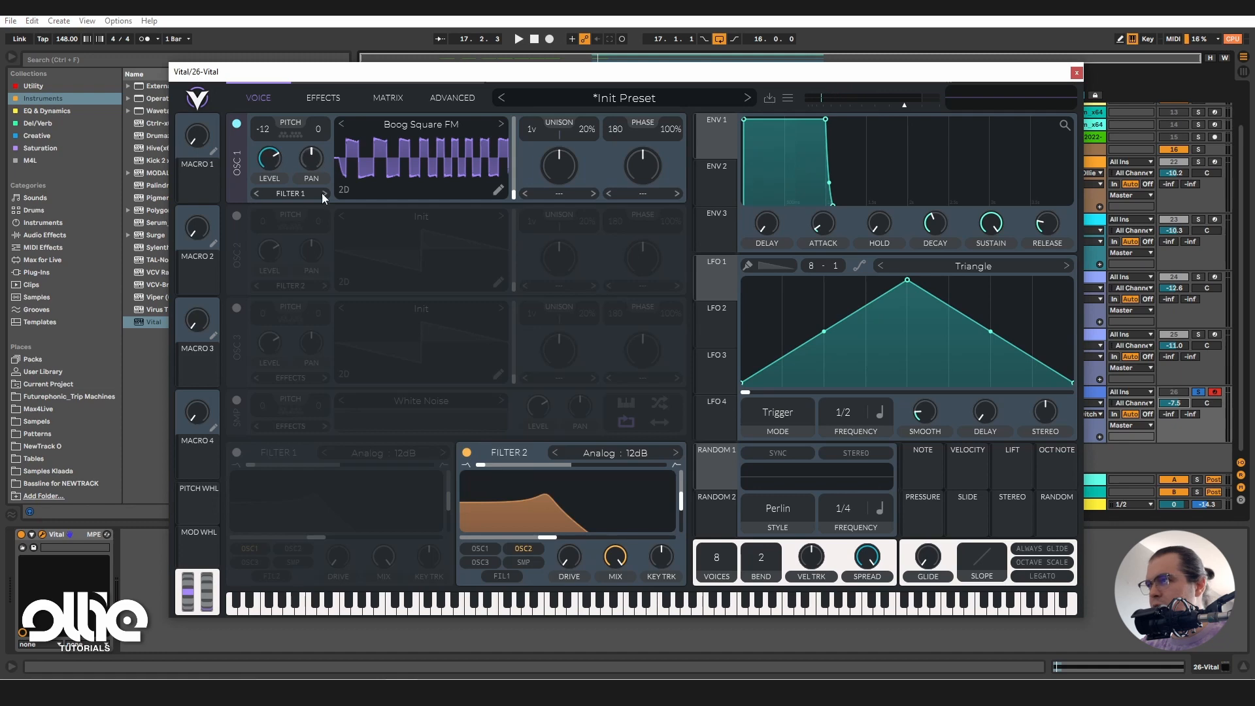
pyautogui.click(324, 194)
pyautogui.moveTo(499, 465); pyautogui.dragTo(662, 465)
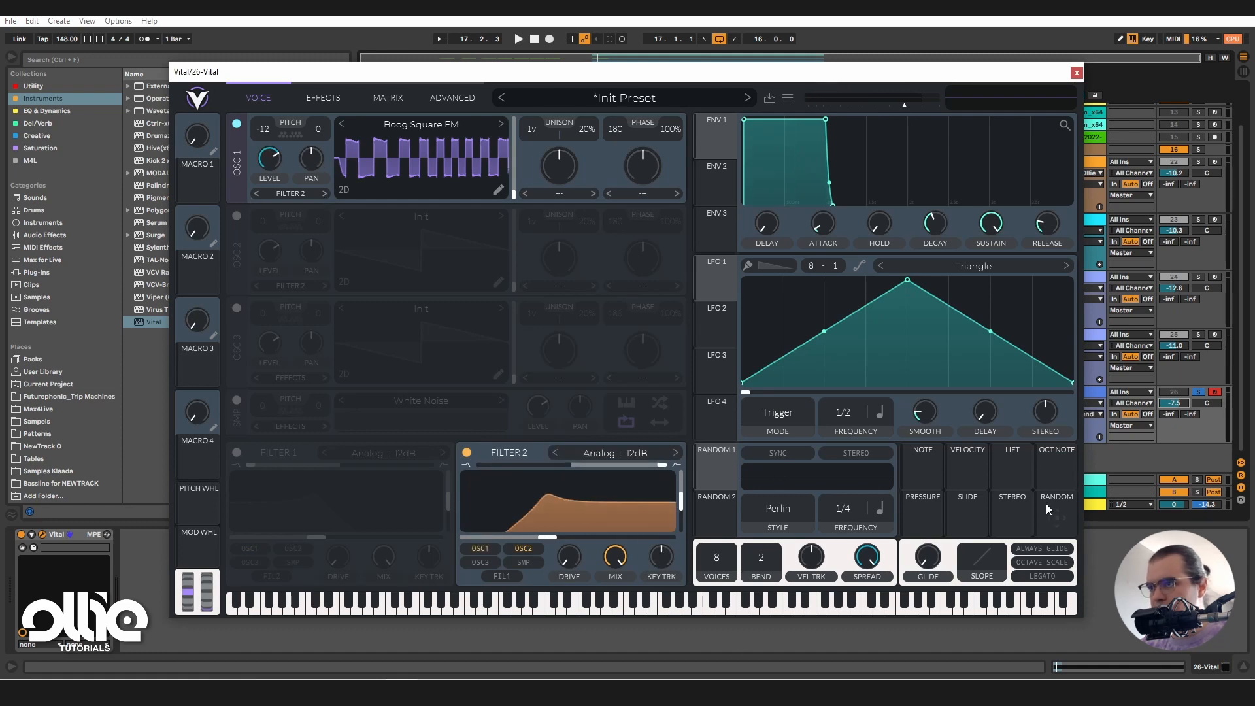
pyautogui.click(635, 453)
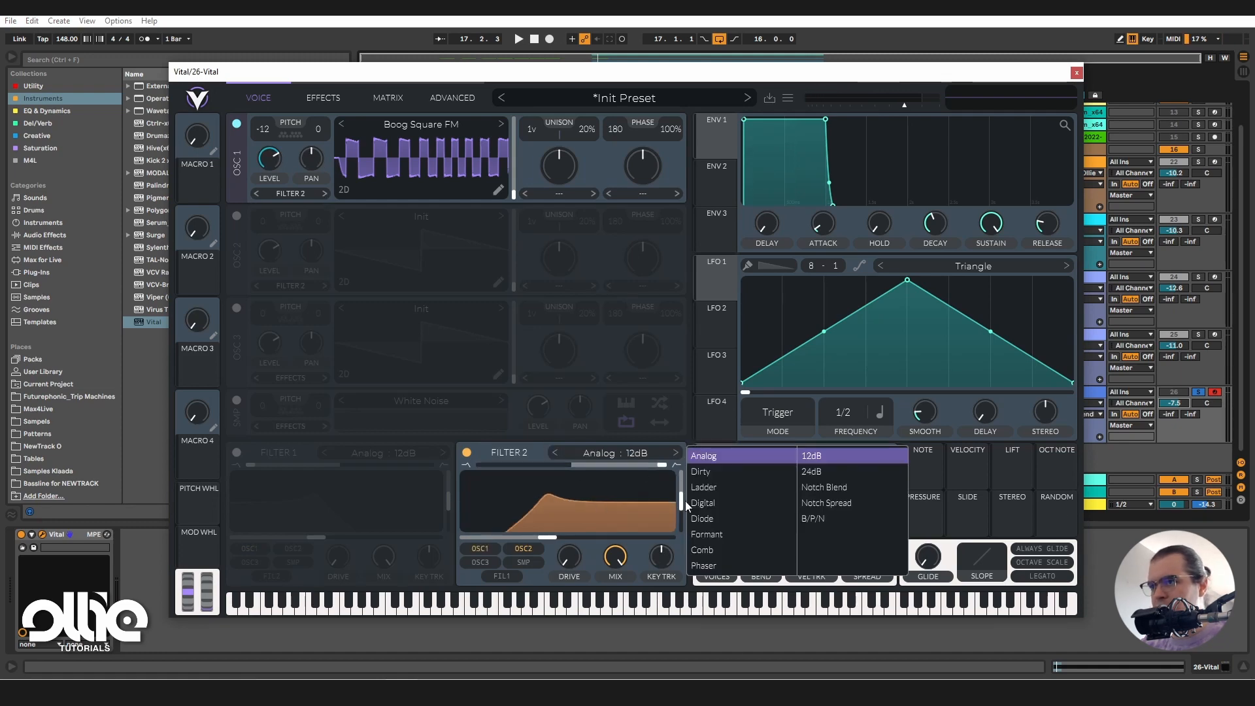
pyautogui.click(735, 503)
pyautogui.click(679, 453)
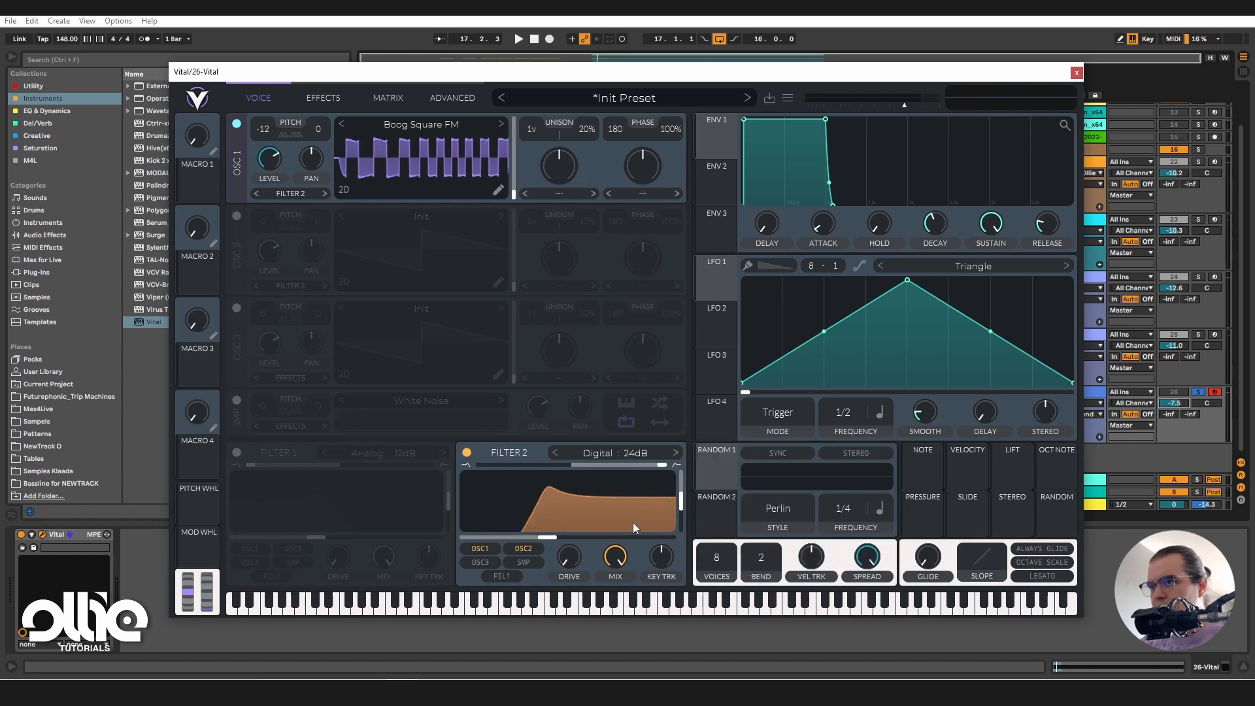
# Set oscillator 1's phase randomization to 0% and fine-tune Filter 2's cutoff, auditioning the sound
pyautogui.moveTo(556, 538)
pyautogui.mouseDown()
pyautogui.moveTo(542, 541)
pyautogui.moveTo(662, 547)
pyautogui.moveTo(513, 551)
pyautogui.moveTo(591, 555)
pyautogui.moveTo(539, 553)
pyautogui.mouseUp()
pyautogui.press('space')
pyautogui.press('space')
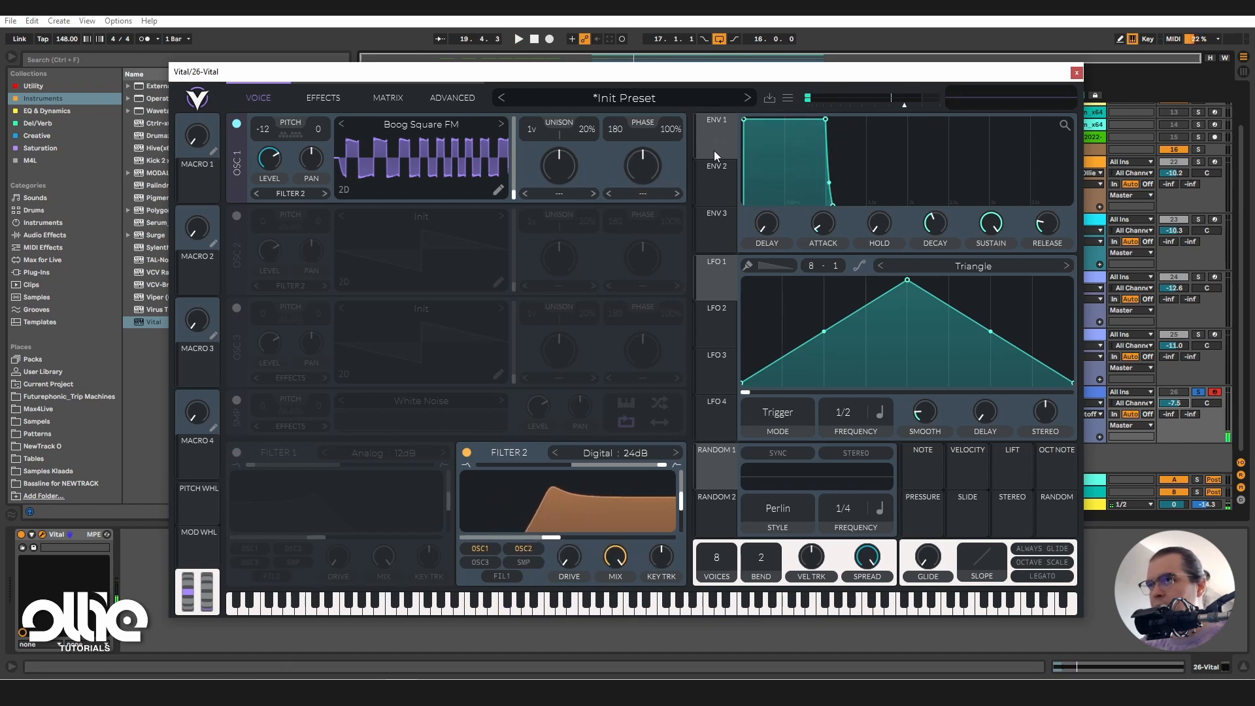
pyautogui.moveTo(677, 129); pyautogui.dragTo(593, 381)
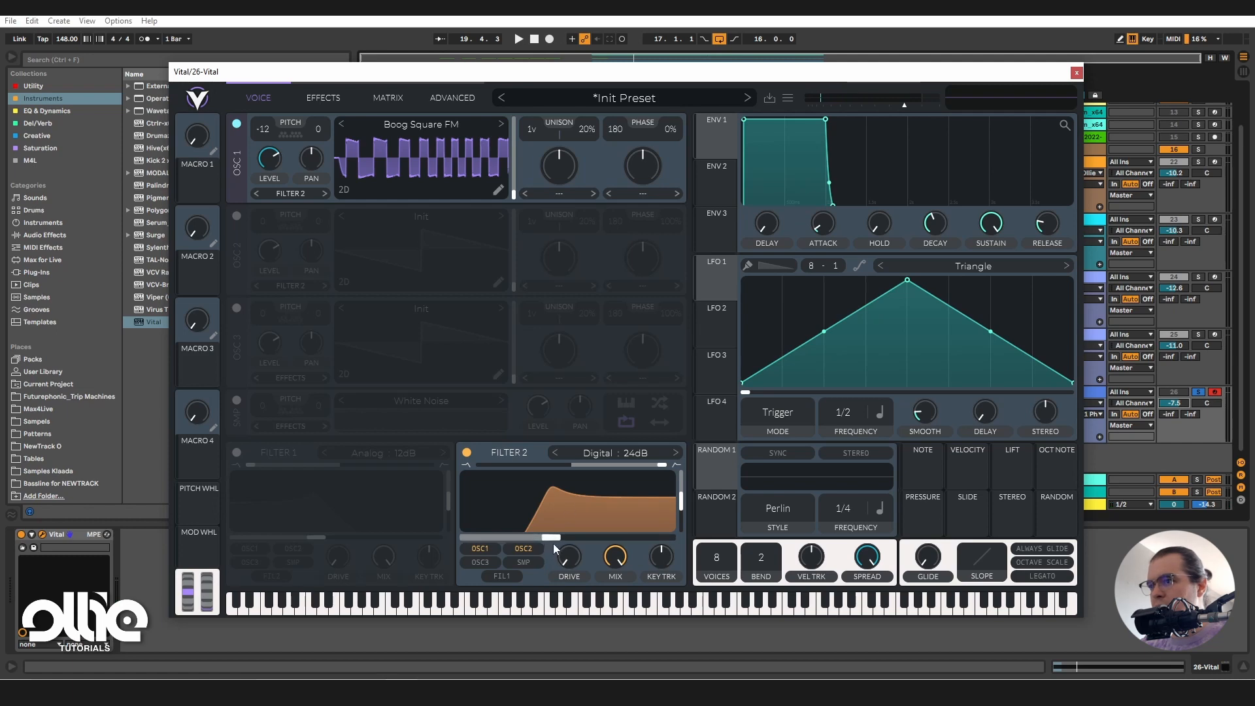
pyautogui.moveTo(552, 539); pyautogui.dragTo(517, 553)
# Modulate Filter 2's cutoff with Random 1 by about 72.49, using synced Sine Interpolate at 1/8, and audition it
pyautogui.moveTo(714, 466); pyautogui.dragTo(568, 521)
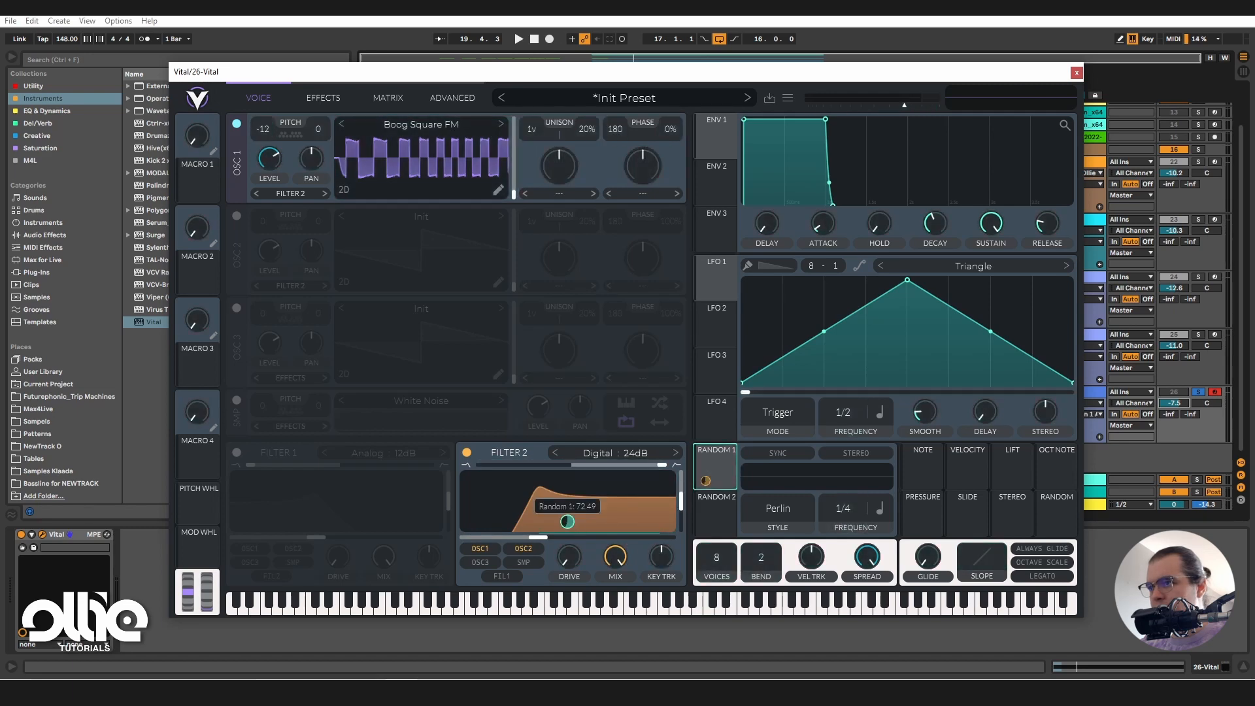
pyautogui.click(779, 509)
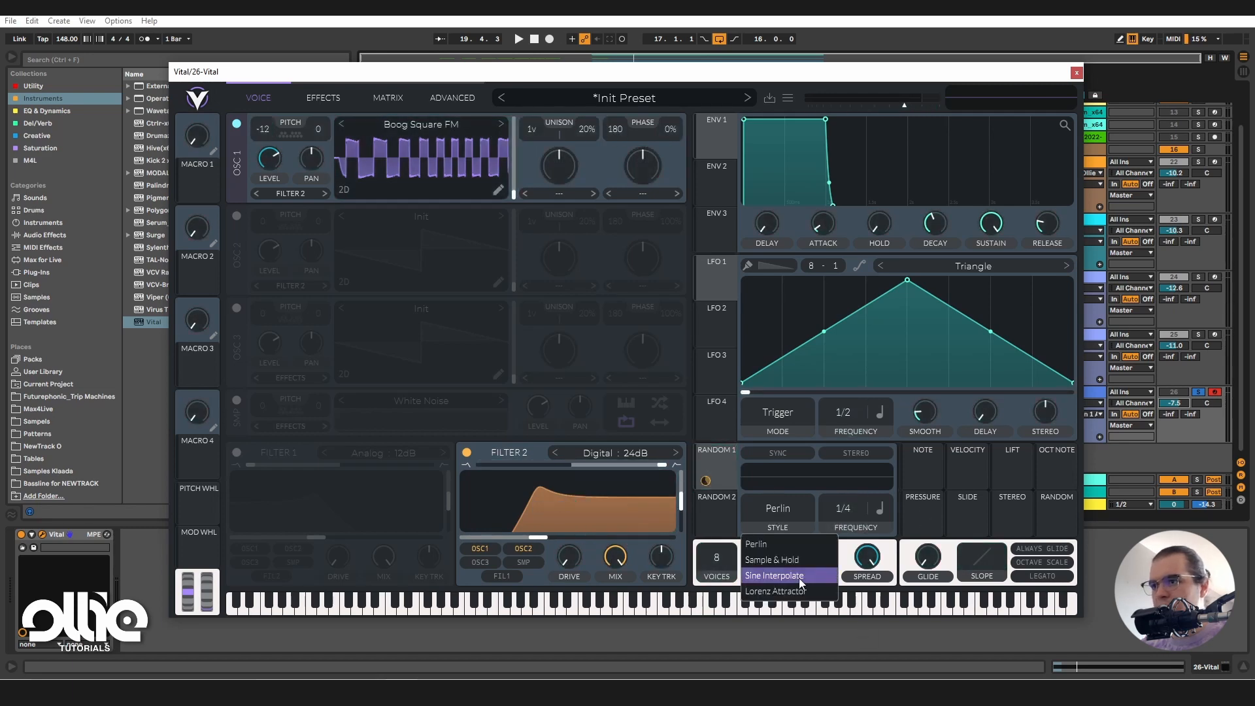
pyautogui.click(802, 579)
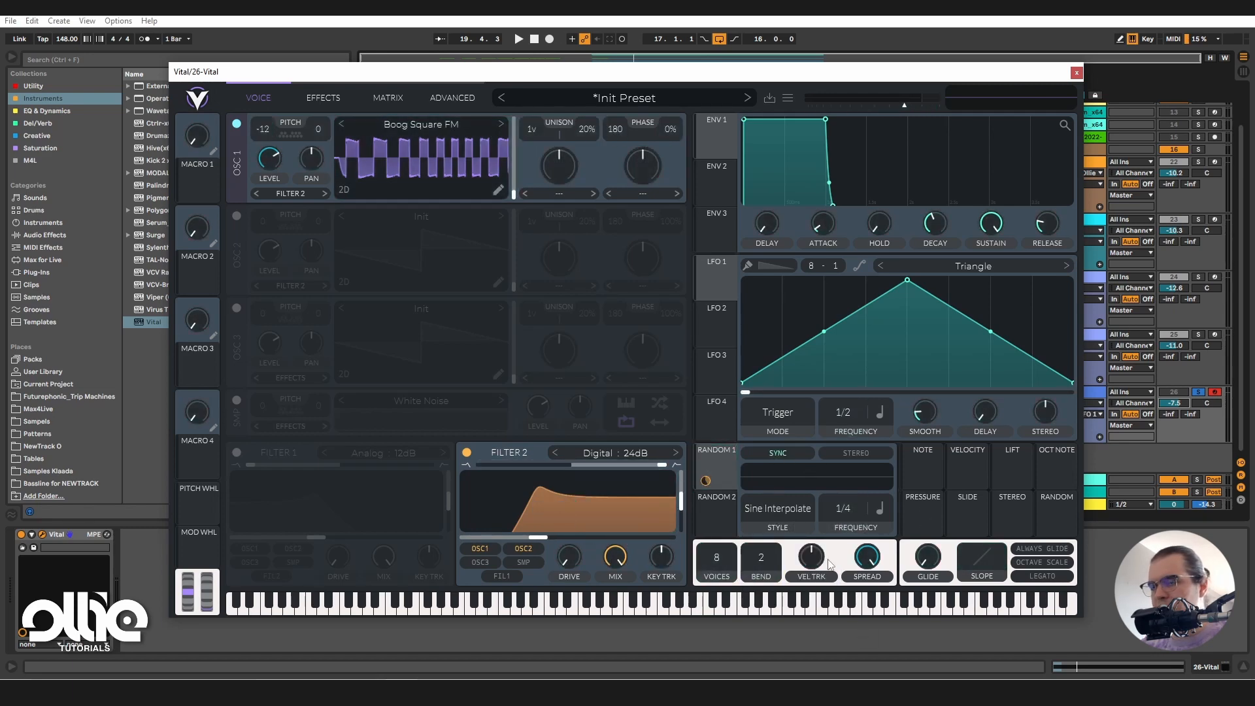
pyautogui.click(788, 453)
pyautogui.moveTo(849, 510); pyautogui.dragTo(849, 566)
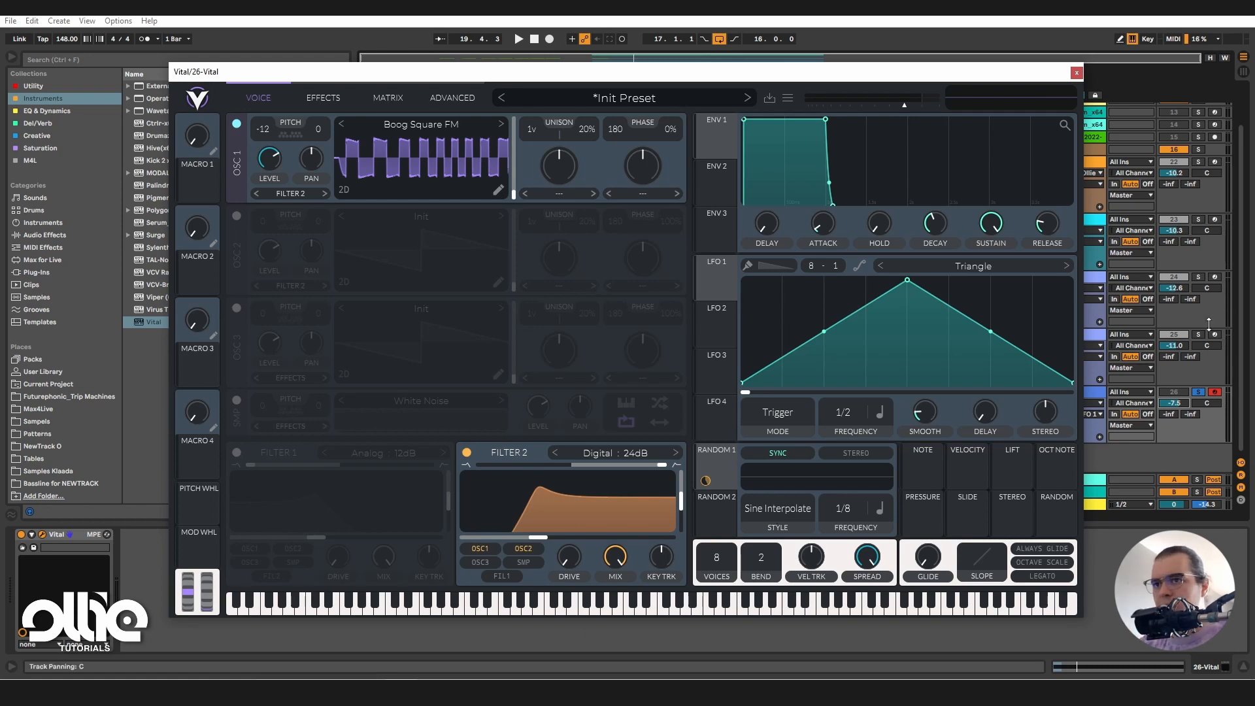
pyautogui.press('space')
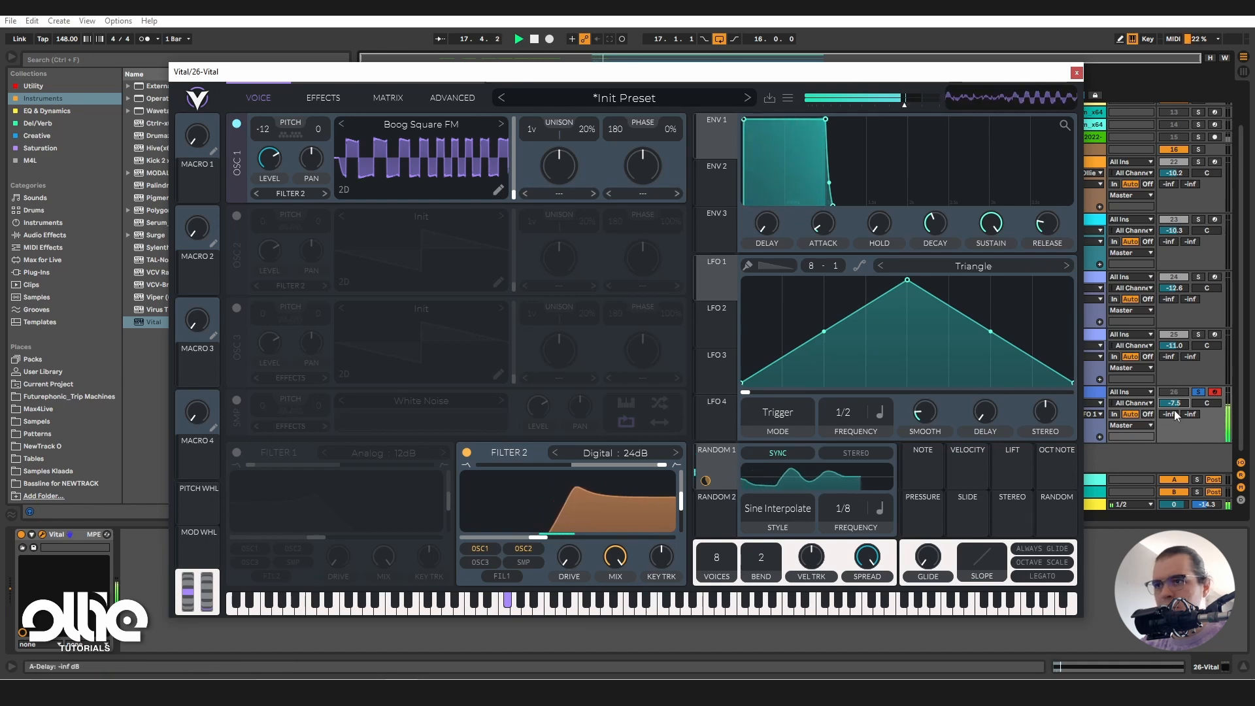
pyautogui.press('space')
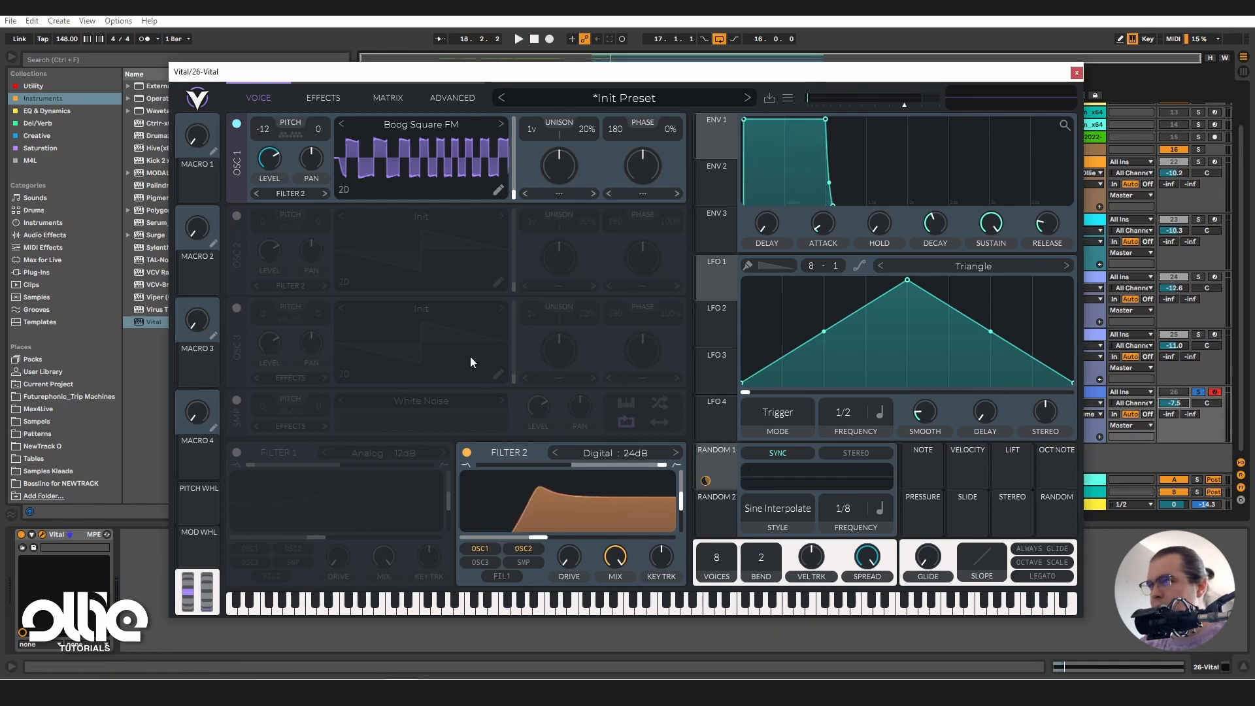
# Insert the Autoplay Ollie default preset before Vital on the track
pyautogui.moveTo(319, 68); pyautogui.dragTo(504, 63)
pyautogui.click(29, 88)
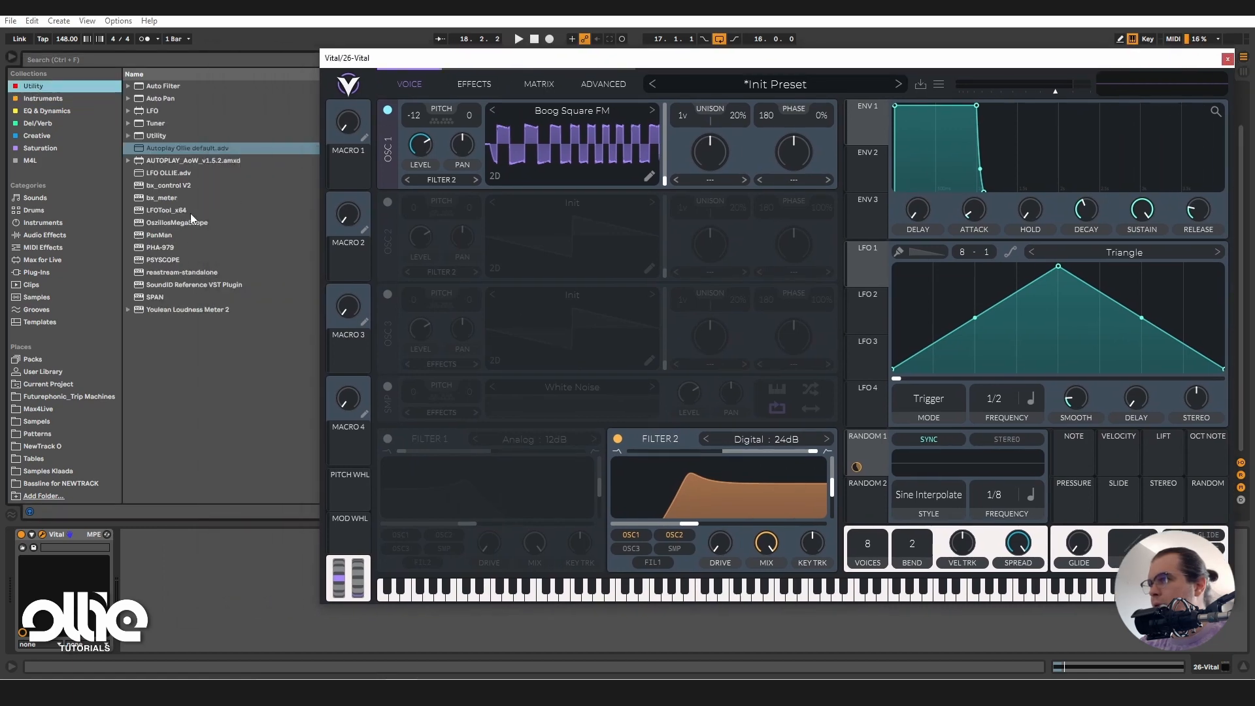
pyautogui.moveTo(174, 148); pyautogui.dragTo(42, 573)
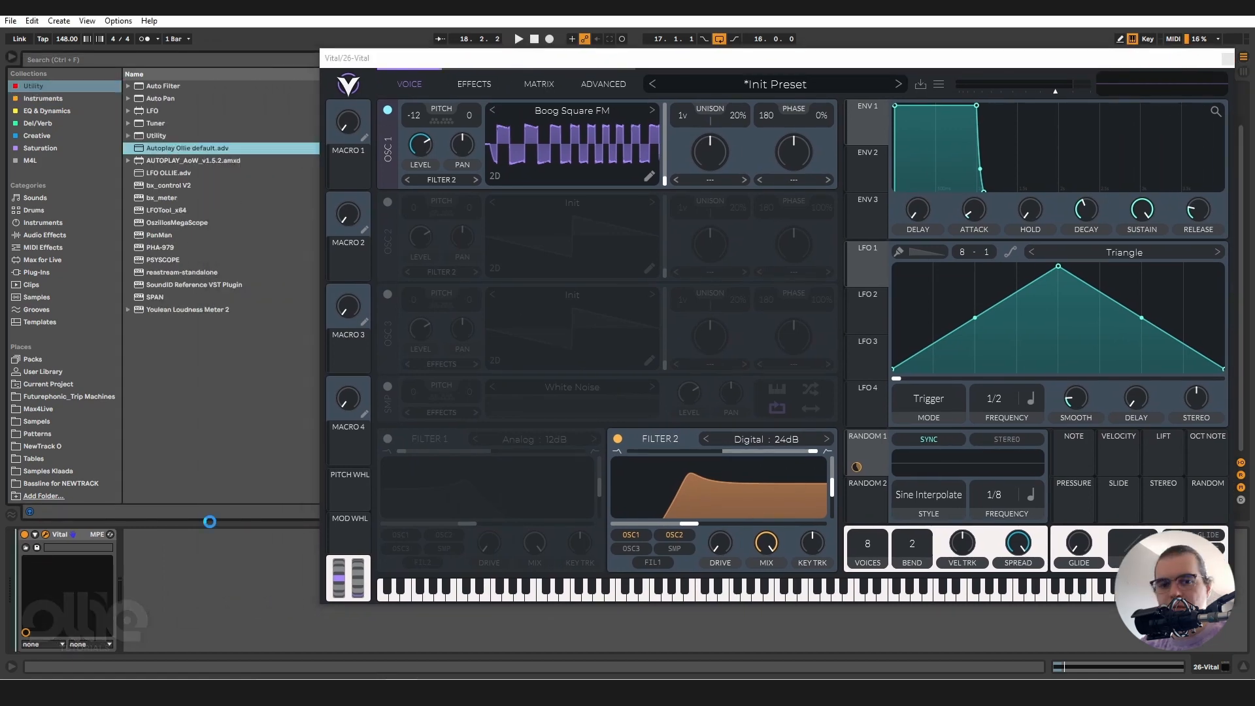
pyautogui.moveTo(123, 582); pyautogui.dragTo(114, 609)
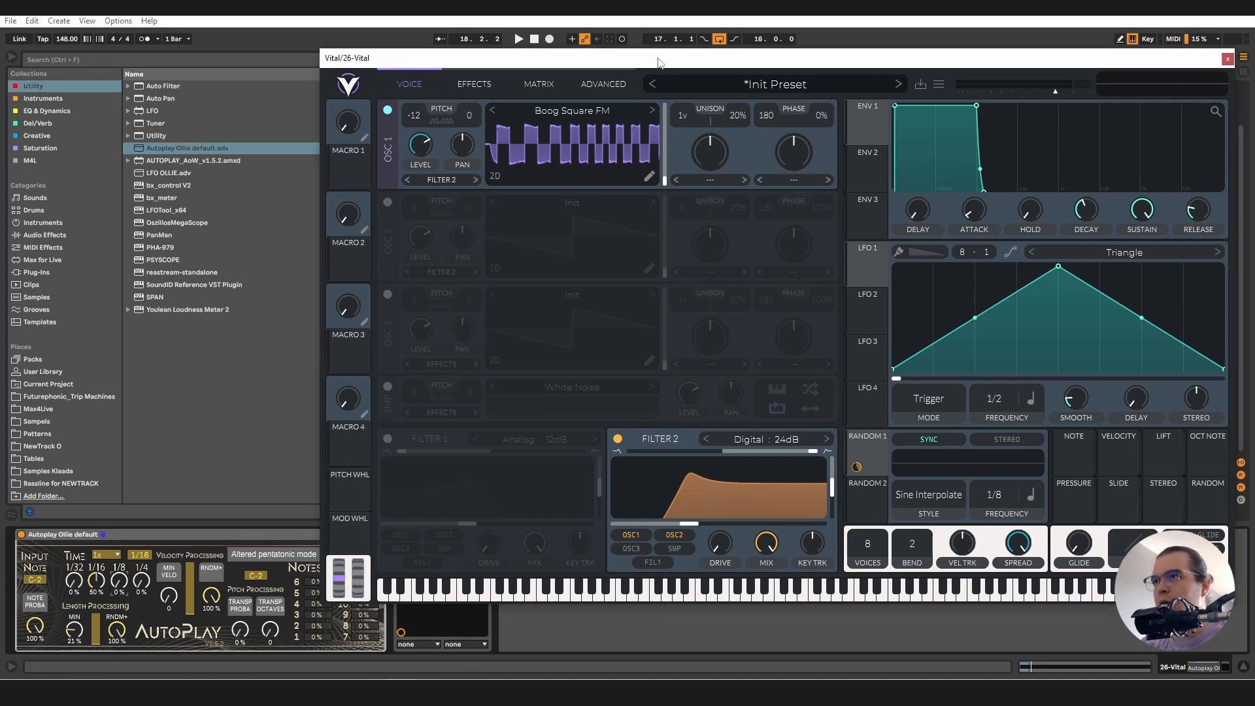
pyautogui.moveTo(660, 57); pyautogui.dragTo(494, 127)
# Lower Filter 2's resonance slightly and set oscillator 1's phase to 281 while auditioning the loop
pyautogui.press('space')
pyautogui.moveTo(693, 131); pyautogui.dragTo(700, 81)
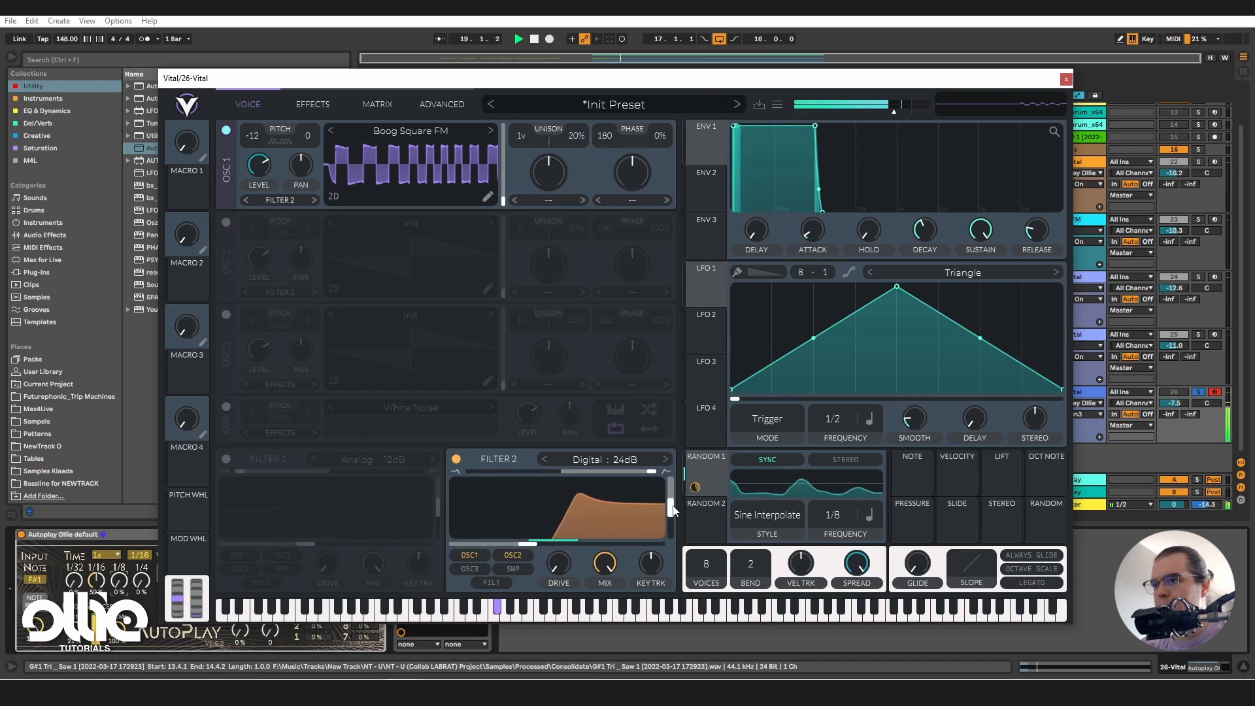
pyautogui.moveTo(670, 507); pyautogui.dragTo(670, 511)
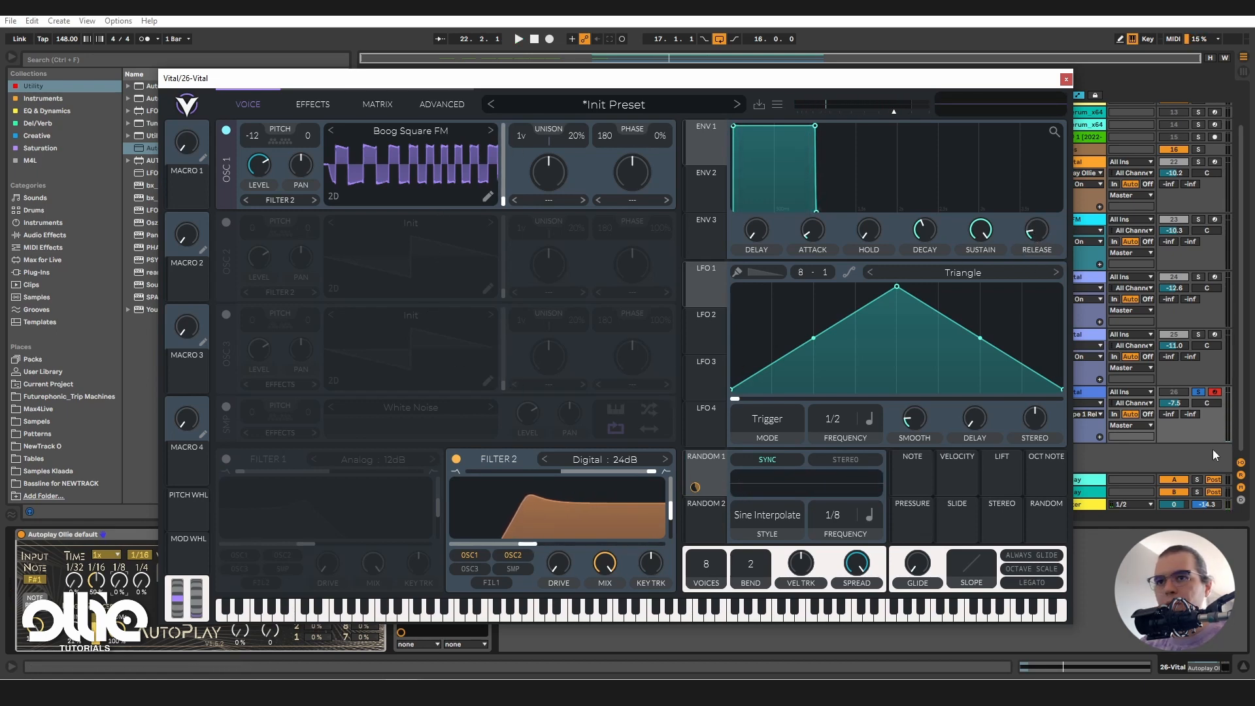
pyautogui.moveTo(610, 135); pyautogui.dragTo(632, 120)
pyautogui.press('space')
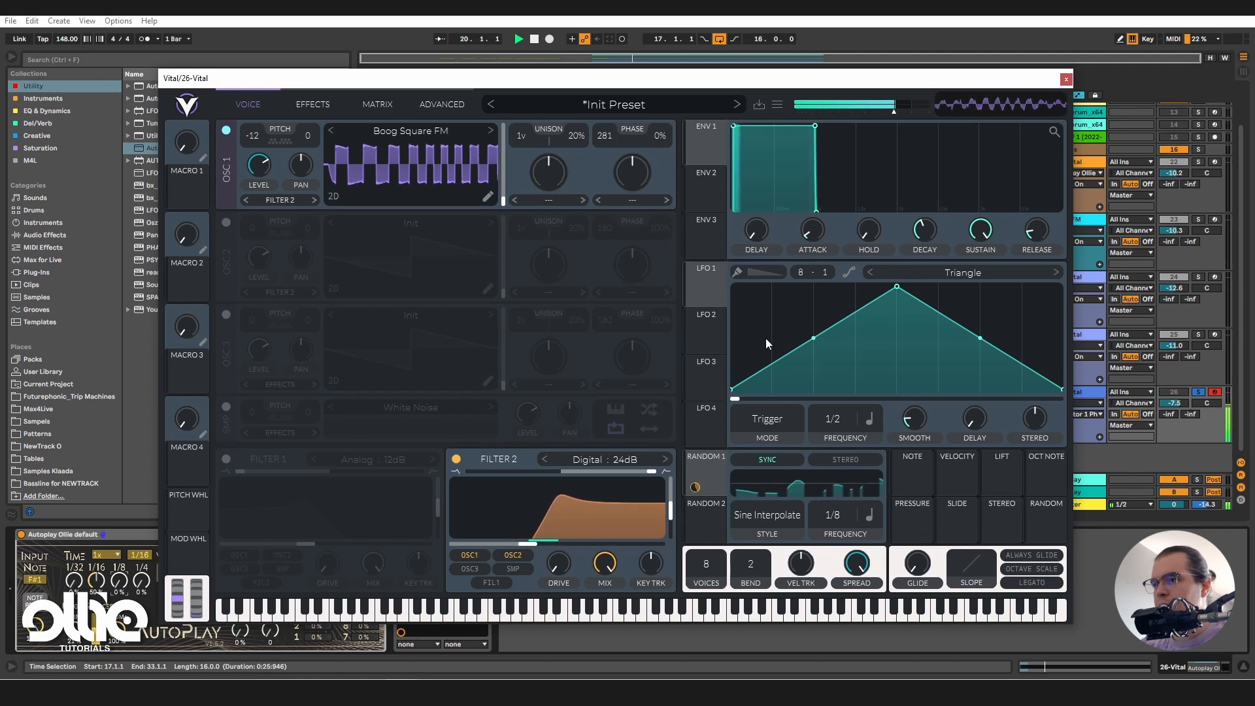
pyautogui.press('space')
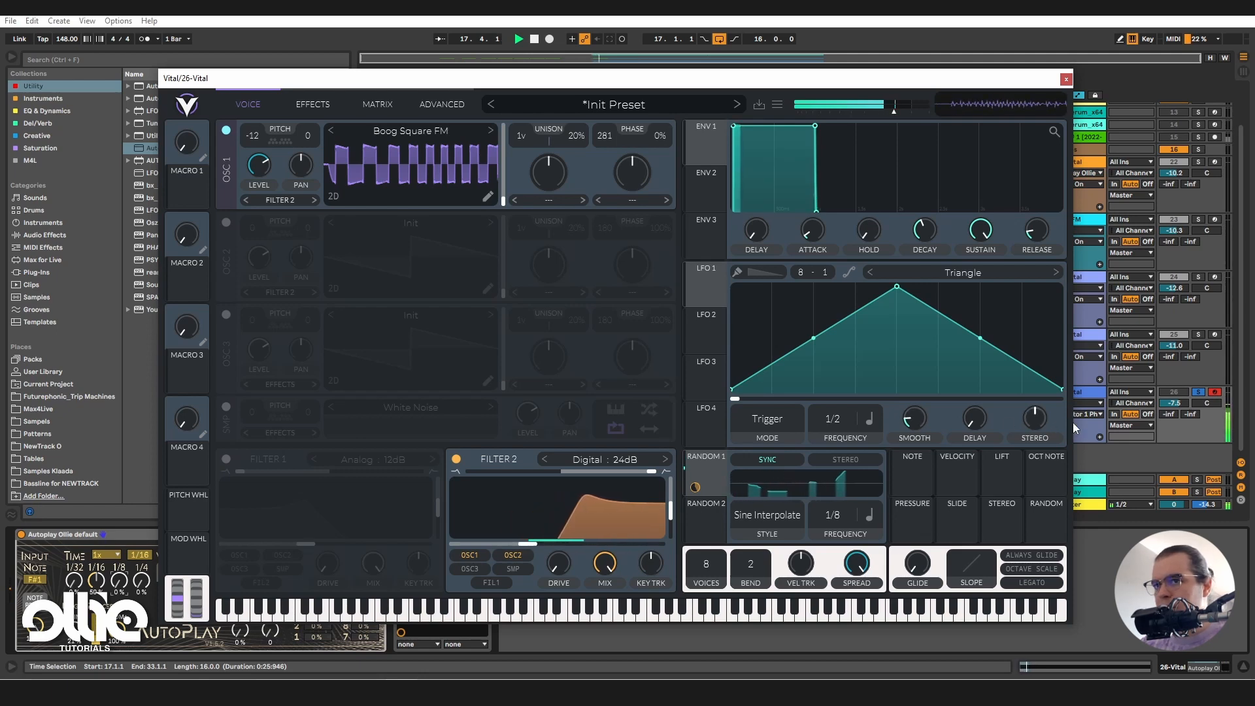
# Close the Vital window, search the audio effects for "phaser" and add Phaser-Flanger after Vital
pyautogui.click(1066, 79)
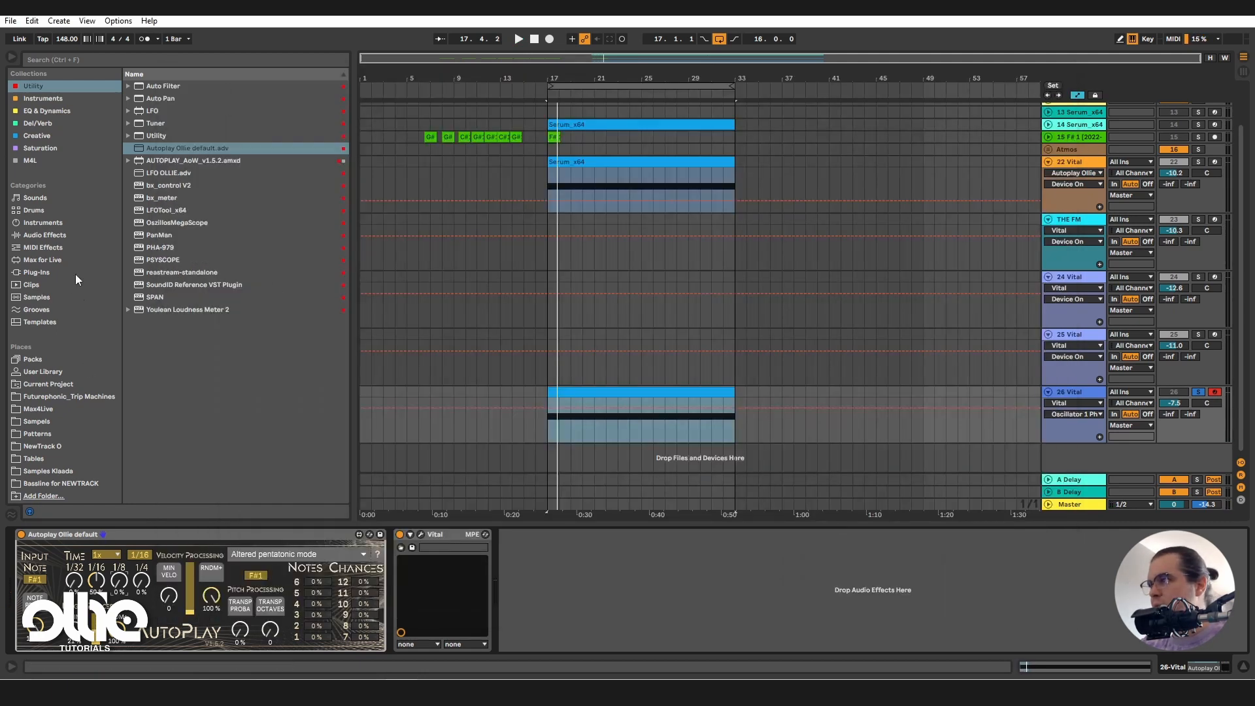
pyautogui.click(39, 234)
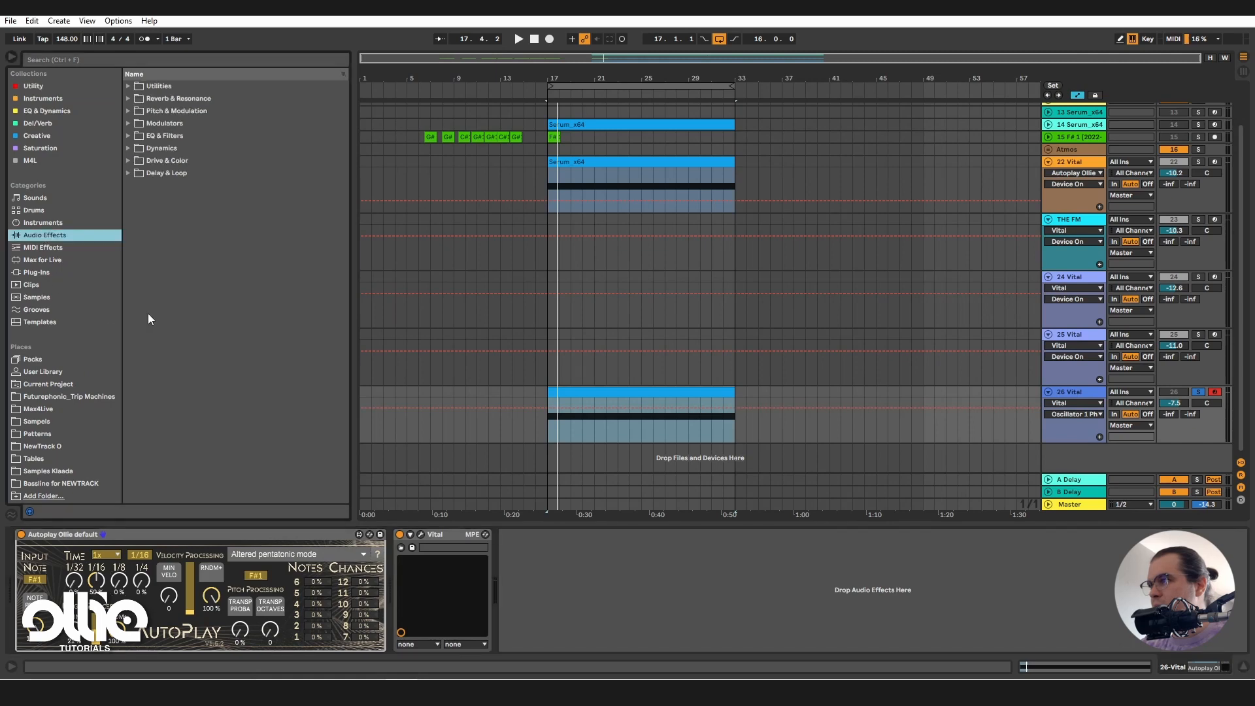
pyautogui.click(83, 59)
pyautogui.write('phaser')
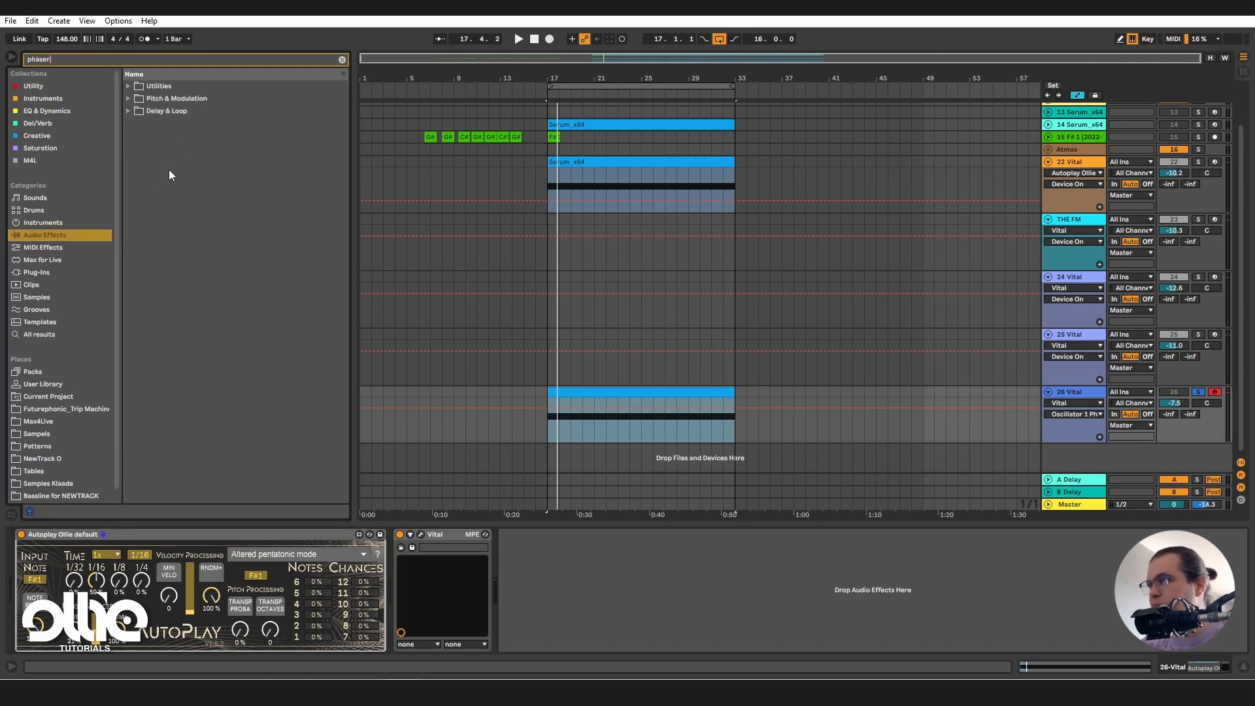
pyautogui.click(128, 98)
pyautogui.moveTo(168, 110)
pyautogui.mouseDown()
pyautogui.moveTo(651, 608)
pyautogui.moveTo(614, 593)
pyautogui.mouseUp()
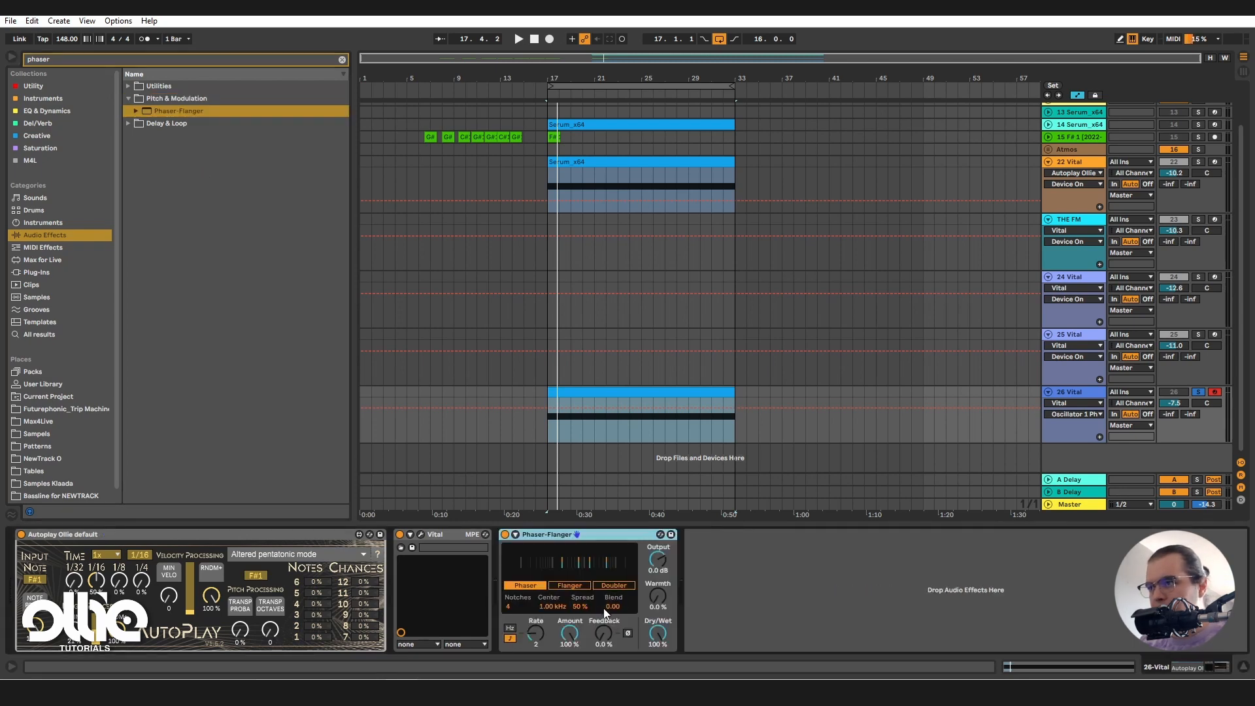
# Set the Phaser-Flanger to 0% amount, 32 notches and a 999 Hz center frequency while auditioning
pyautogui.click(571, 634)
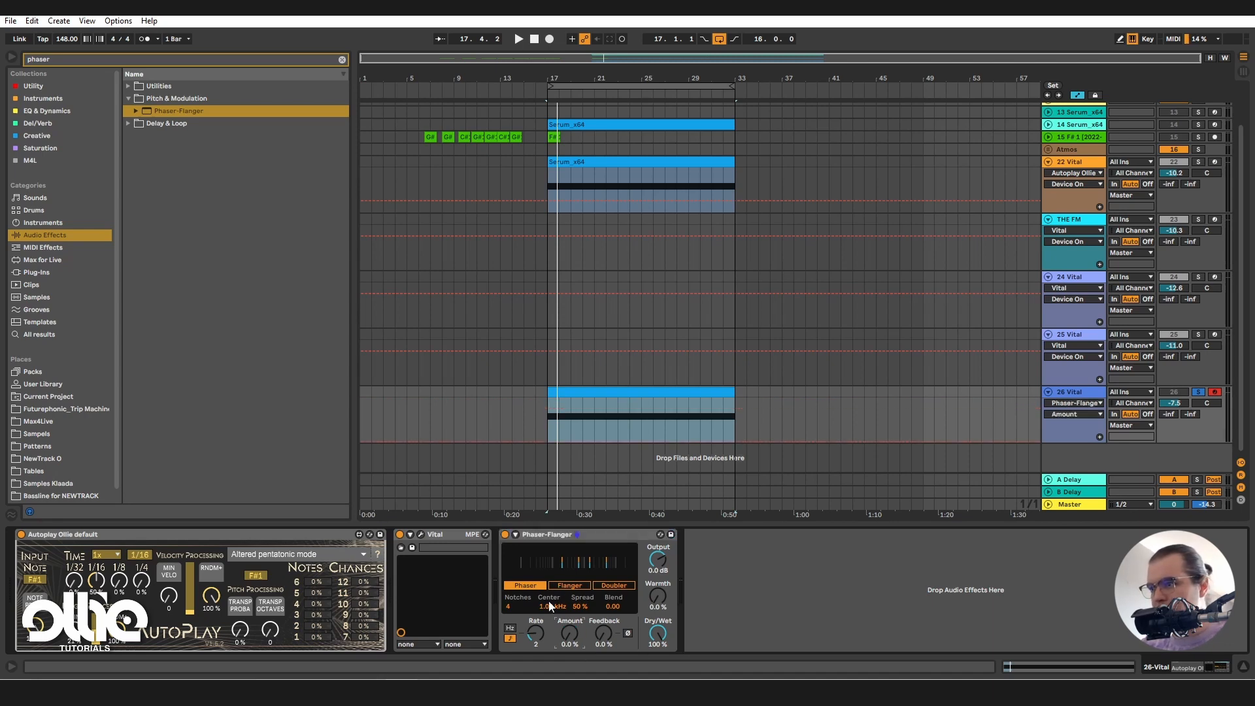
pyautogui.moveTo(551, 607)
pyautogui.mouseDown()
pyautogui.moveTo(551, 638)
pyautogui.moveTo(550, 585)
pyautogui.mouseUp()
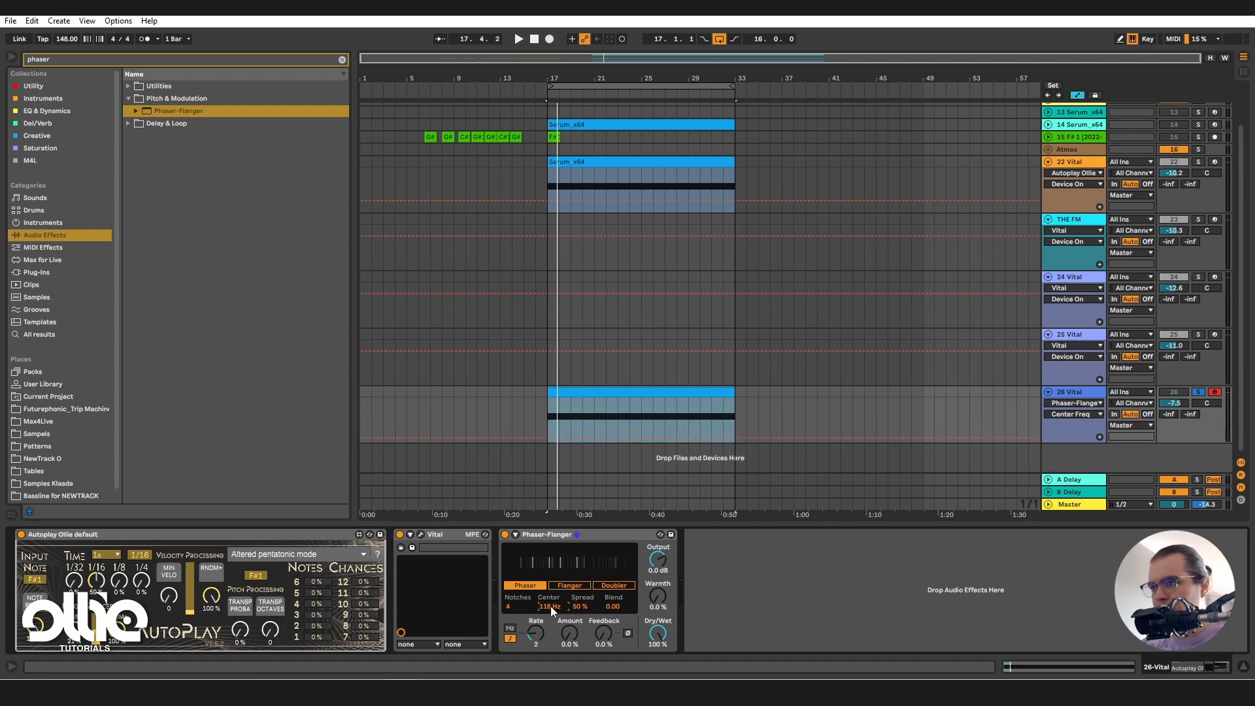
pyautogui.press('space')
pyautogui.moveTo(551, 608); pyautogui.dragTo(551, 600)
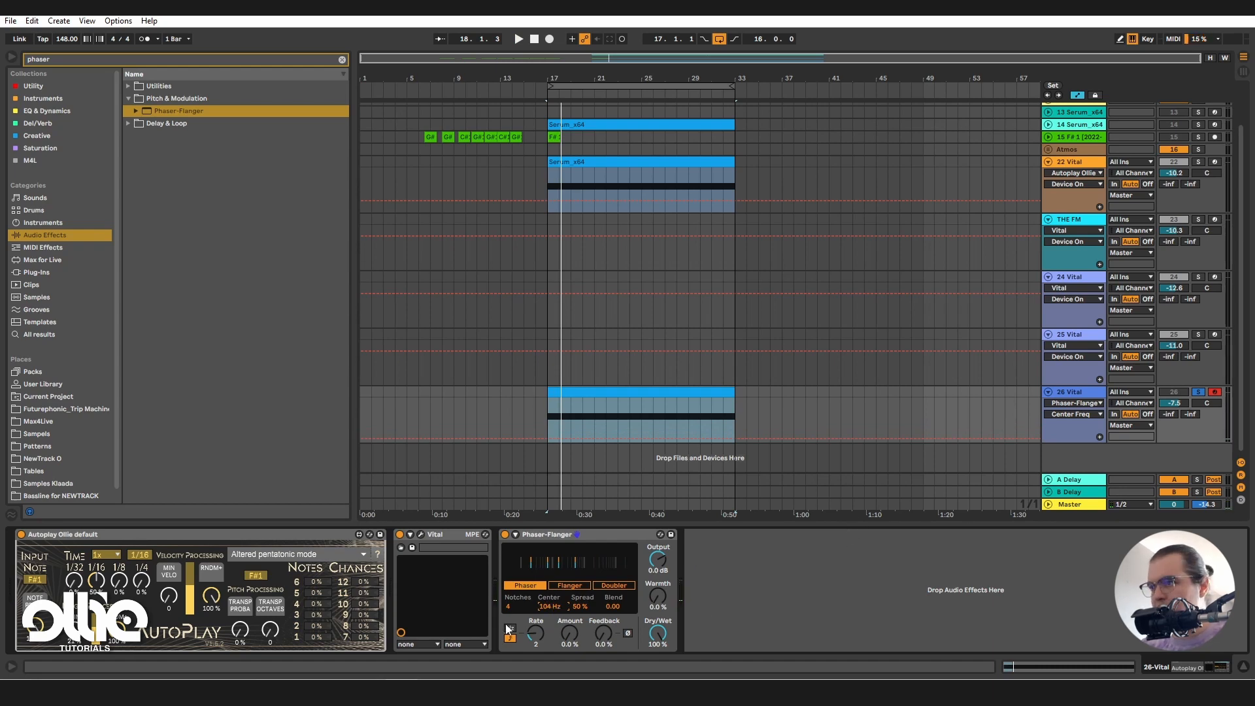
pyautogui.moveTo(508, 606); pyautogui.dragTo(558, 585)
pyautogui.press('space')
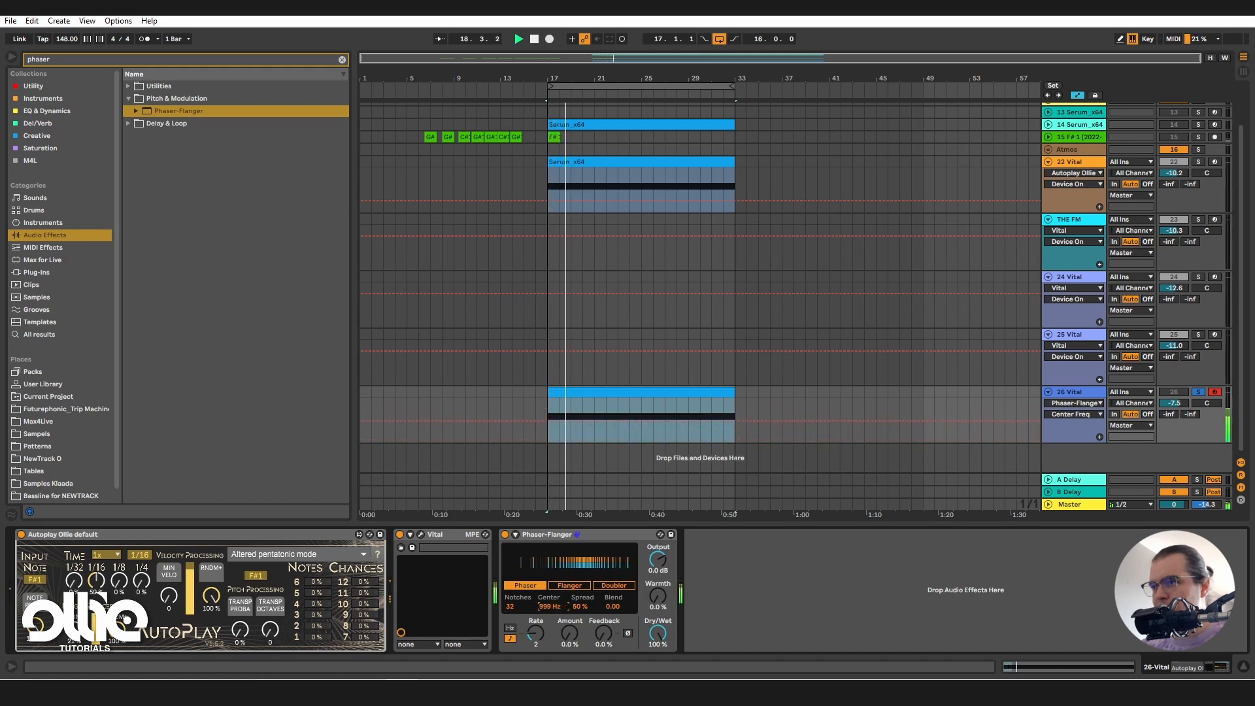
# Set the Phaser-Flanger's center frequency to 79.8 Hz and its spread to 92% while auditioning the loop
pyautogui.press('space')
pyautogui.moveTo(557, 606)
pyautogui.mouseDown()
pyautogui.moveTo(557, 619)
pyautogui.moveTo(580, 598)
pyautogui.moveTo(576, 588)
pyautogui.moveTo(567, 615)
pyautogui.moveTo(551, 580)
pyautogui.moveTo(550, 625)
pyautogui.mouseUp()
pyautogui.press('space')
pyautogui.press('space')
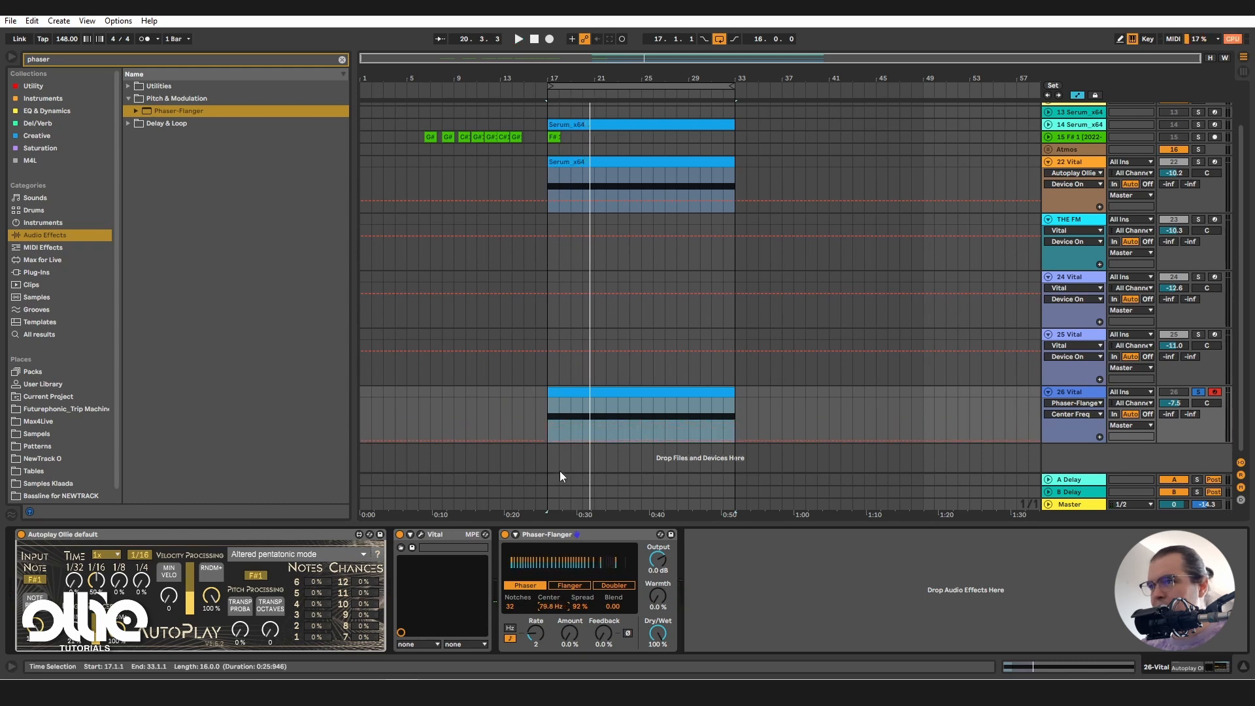
# Automate a gentle rise and fall of the phaser's center frequency over the clip's first eight bars and duplicate it over the next eight
pyautogui.click(546, 441)
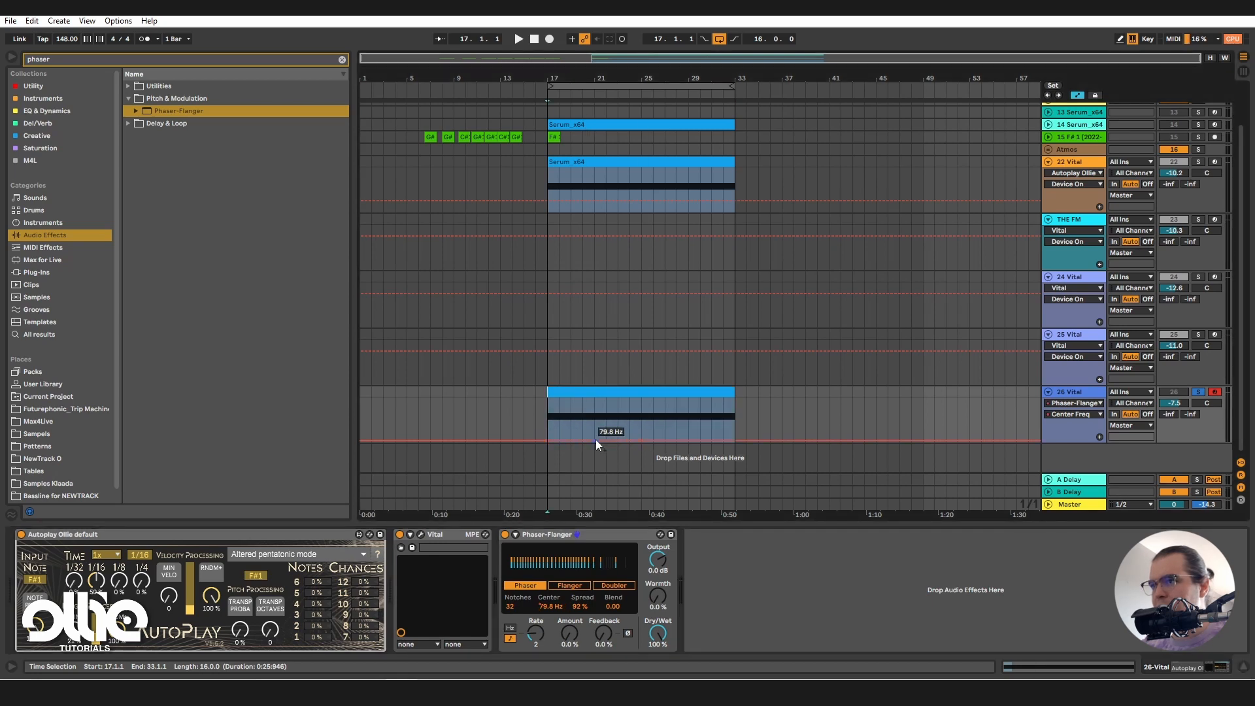
pyautogui.moveTo(597, 443); pyautogui.dragTo(595, 431)
pyautogui.click(583, 391)
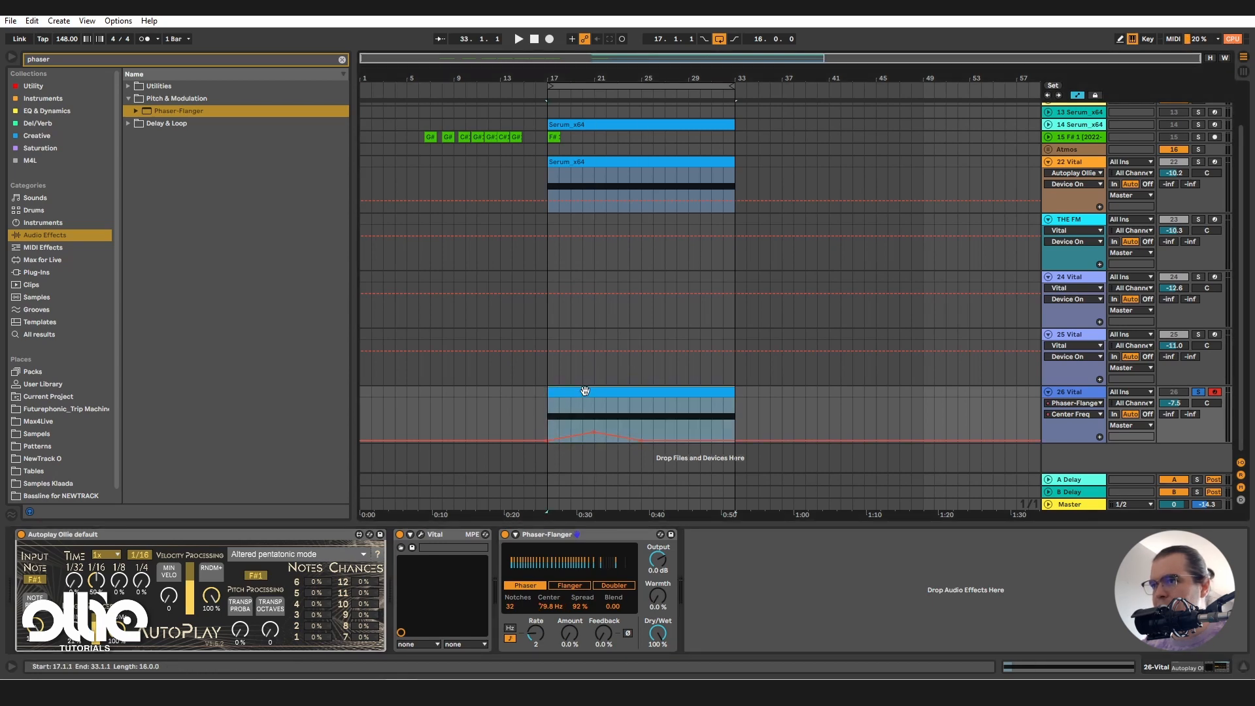
pyautogui.press('space')
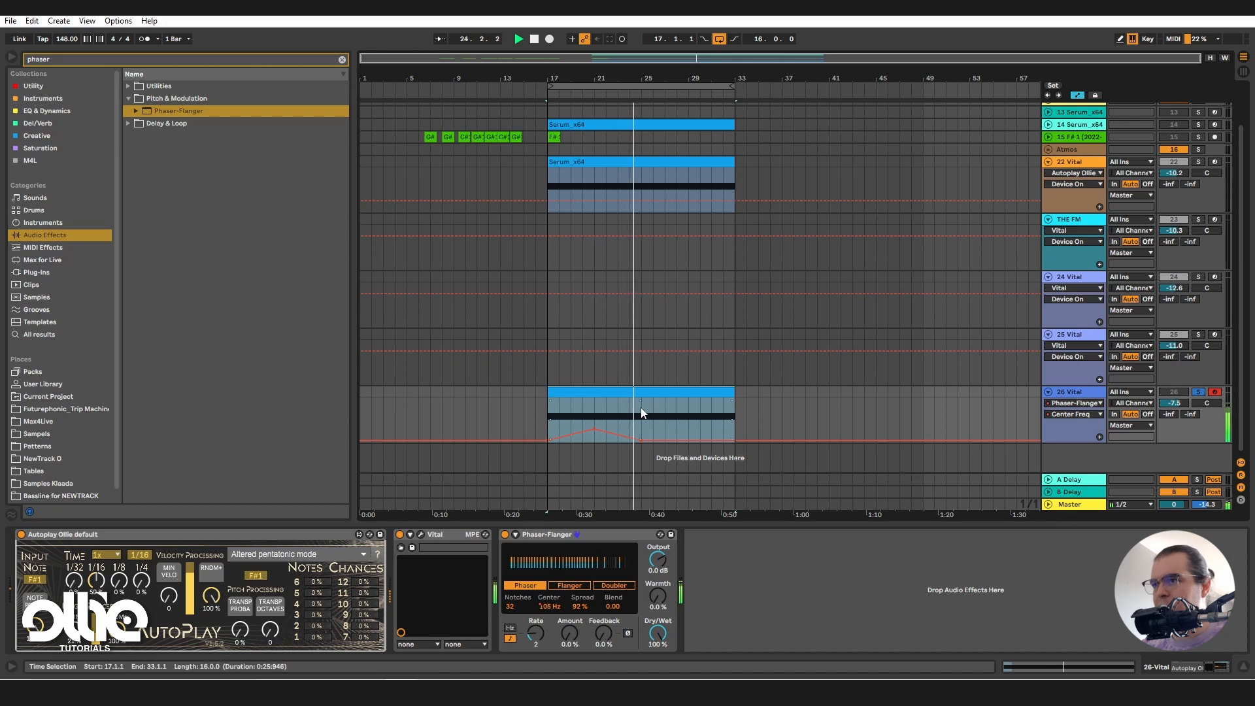
pyautogui.press('space')
pyautogui.moveTo(641, 419); pyautogui.dragTo(545, 439)
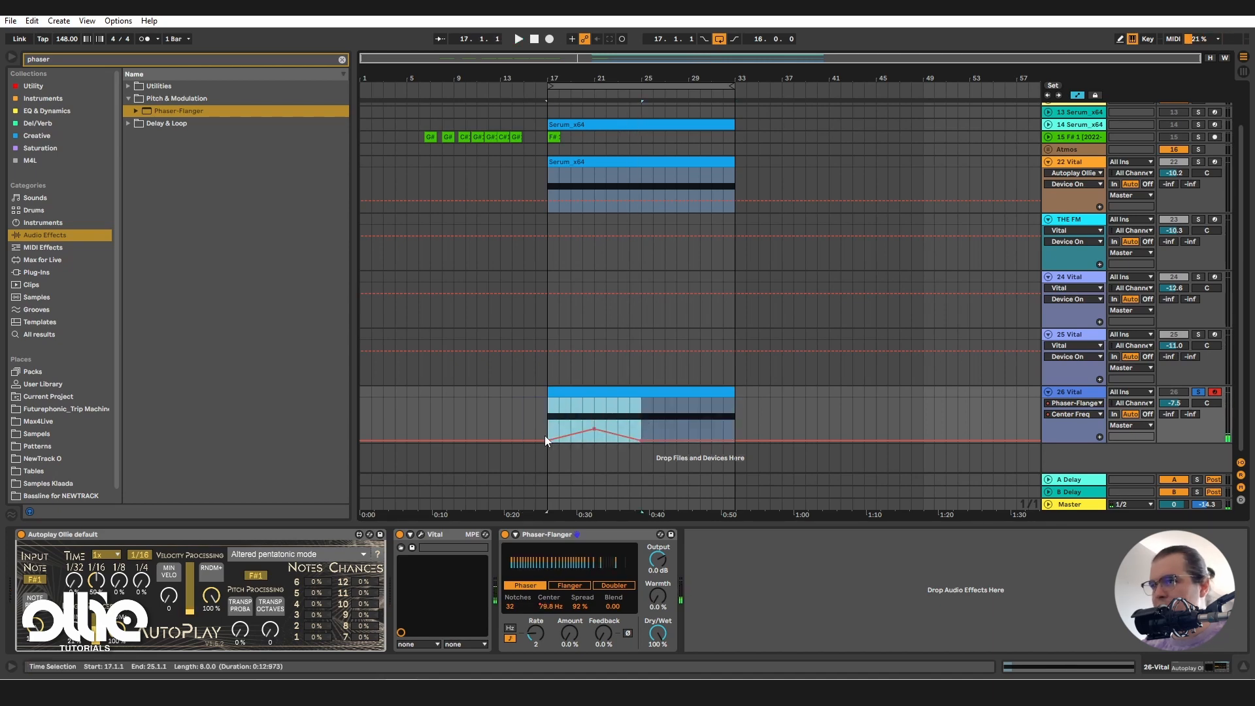
pyautogui.hotkey('ctrl', 'd')
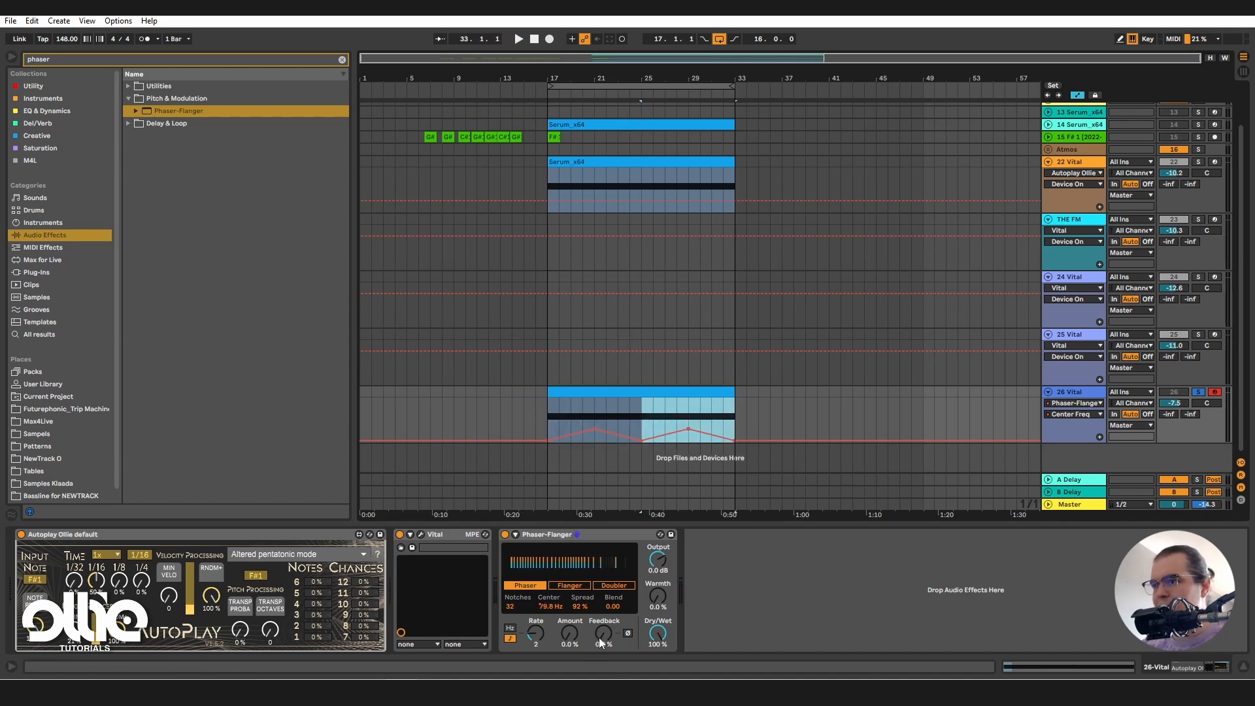
# Raise the Phaser-Flanger's feedback to 42% and audition the loop
pyautogui.moveTo(600, 637); pyautogui.dragTo(600, 611)
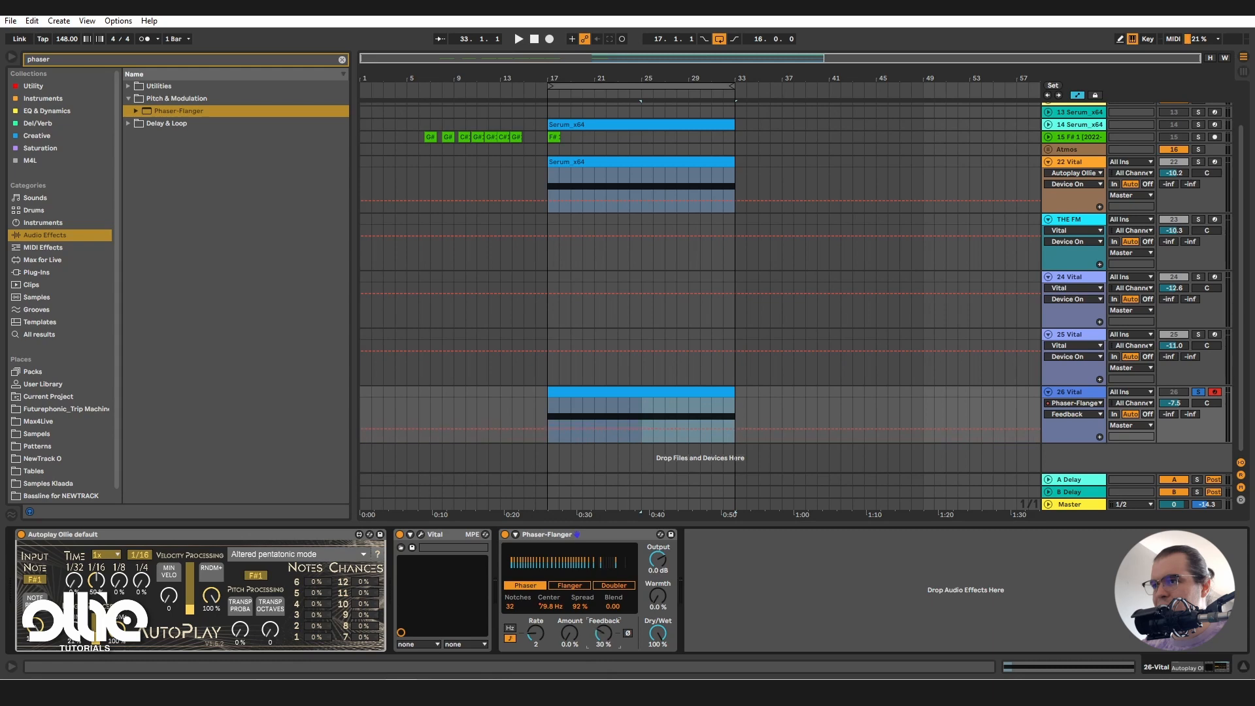
pyautogui.click(630, 397)
pyautogui.press('space')
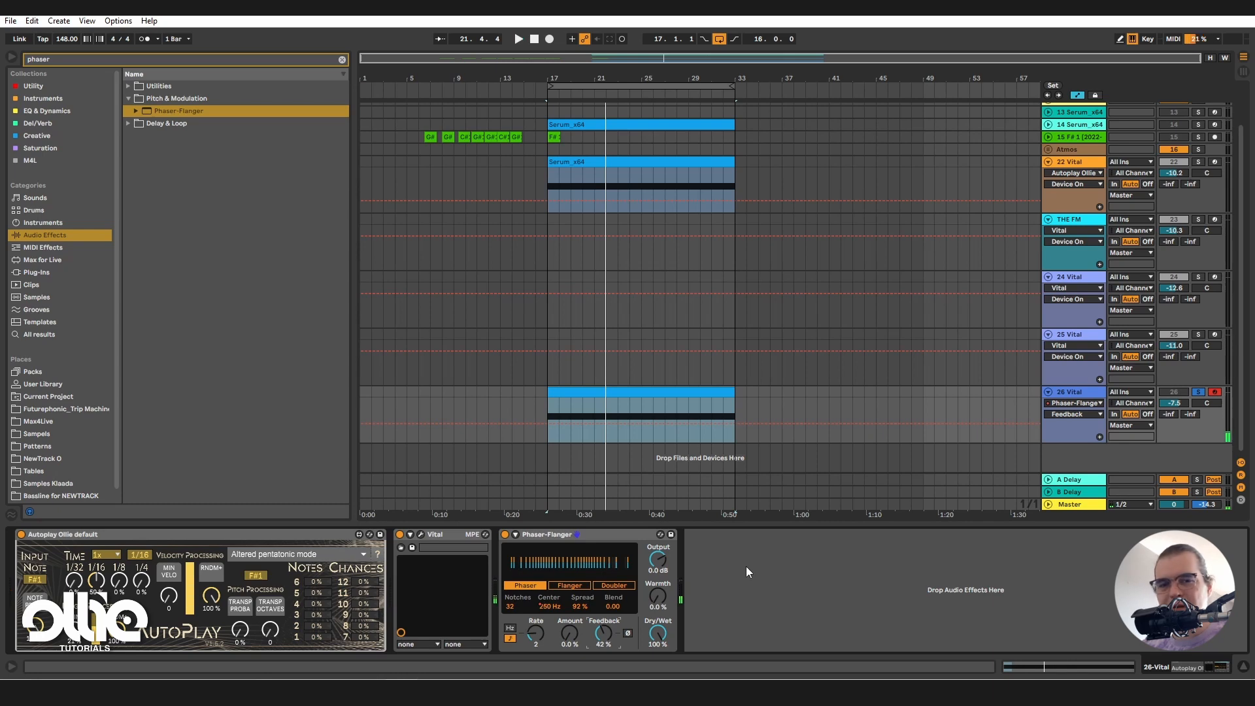
# Search the plug-ins for "echo" and add Soundtoys EchoBoy after the Phaser-Flanger
pyautogui.click(340, 60)
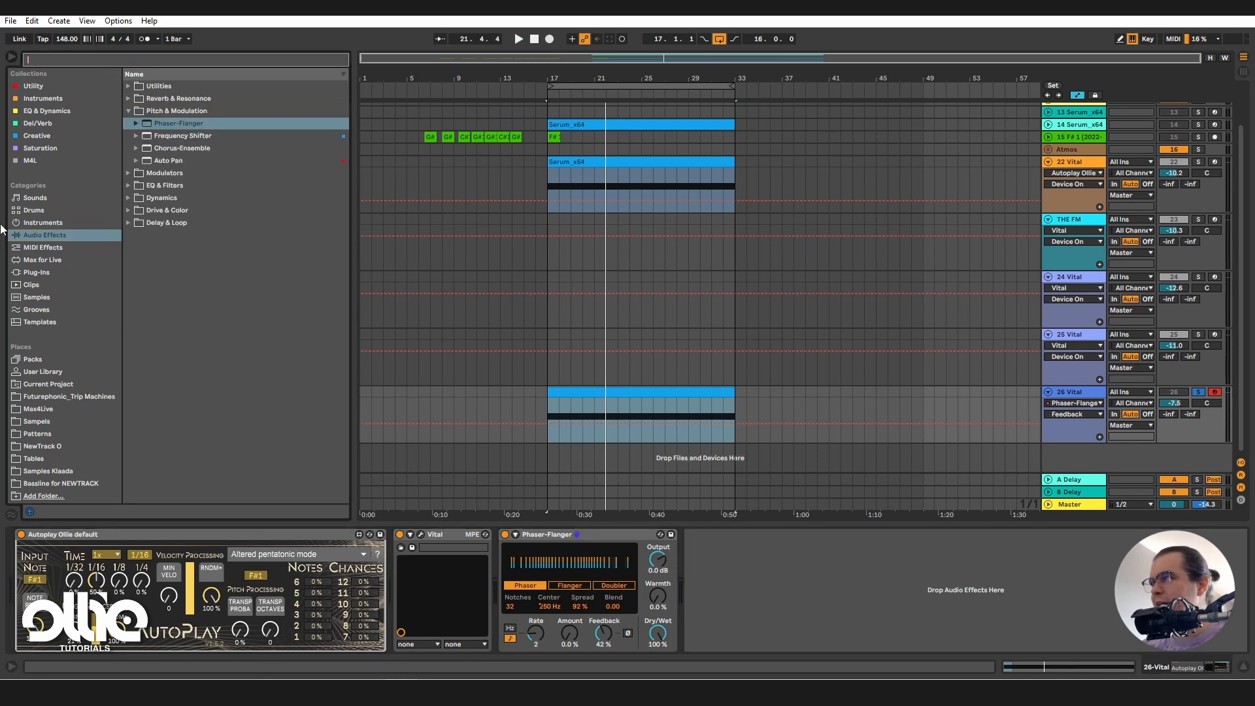
pyautogui.click(36, 272)
pyautogui.click(74, 59)
pyautogui.write('echo')
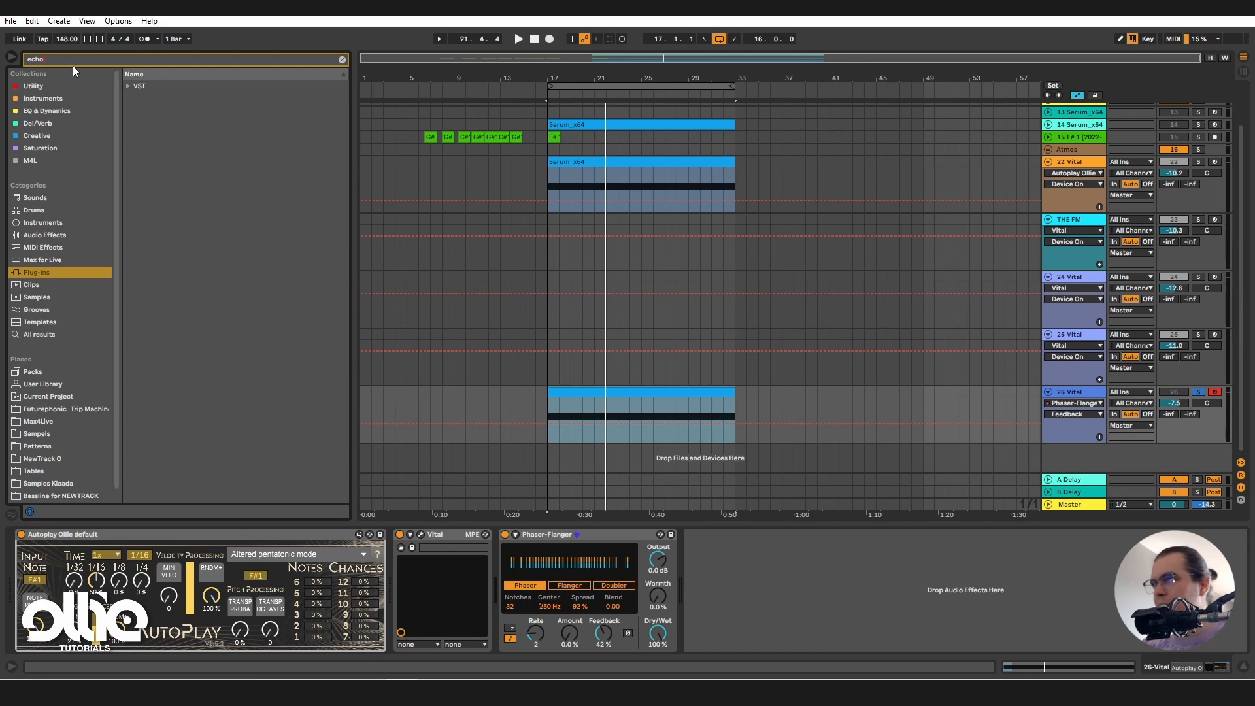
pyautogui.click(129, 86)
pyautogui.click(136, 112)
pyautogui.doubleClick(175, 124)
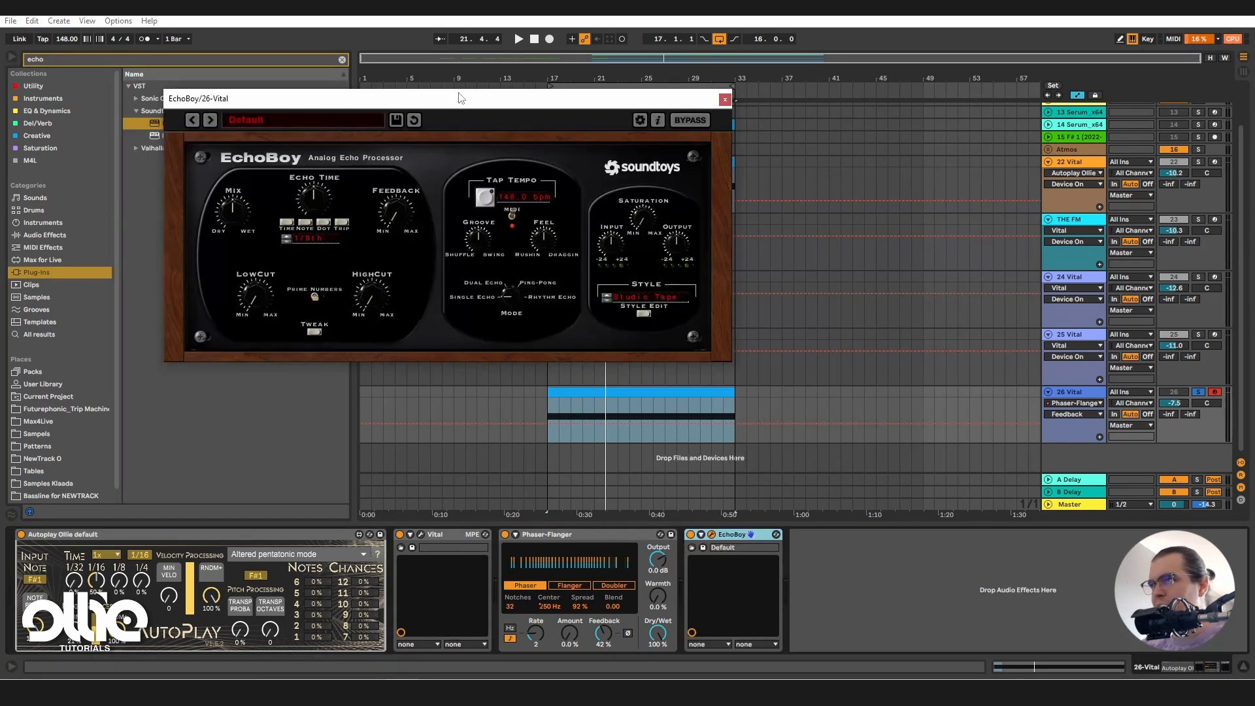
# Load EchoBoy's user preset "1-8 DOT PP Telephone", adjust its feedback and audition the delayed sound
pyautogui.moveTo(283, 105); pyautogui.dragTo(504, 189)
pyautogui.click(503, 205)
pyautogui.moveTo(503, 359)
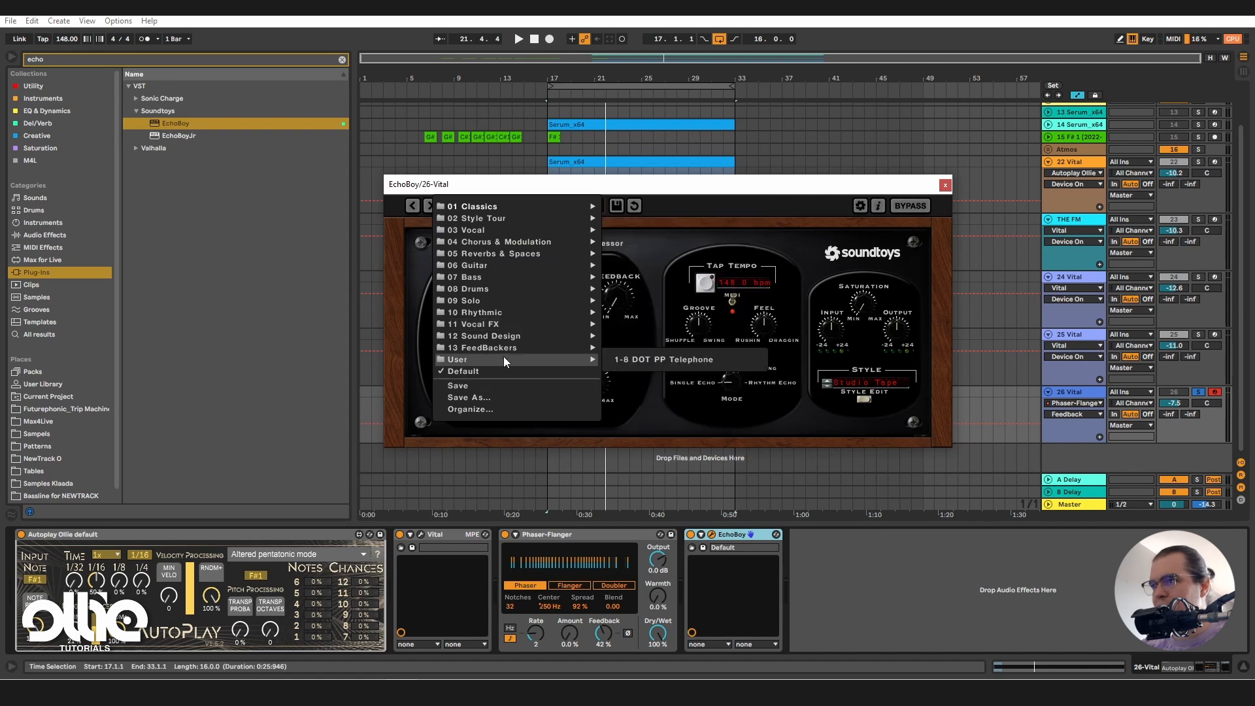
pyautogui.click(664, 360)
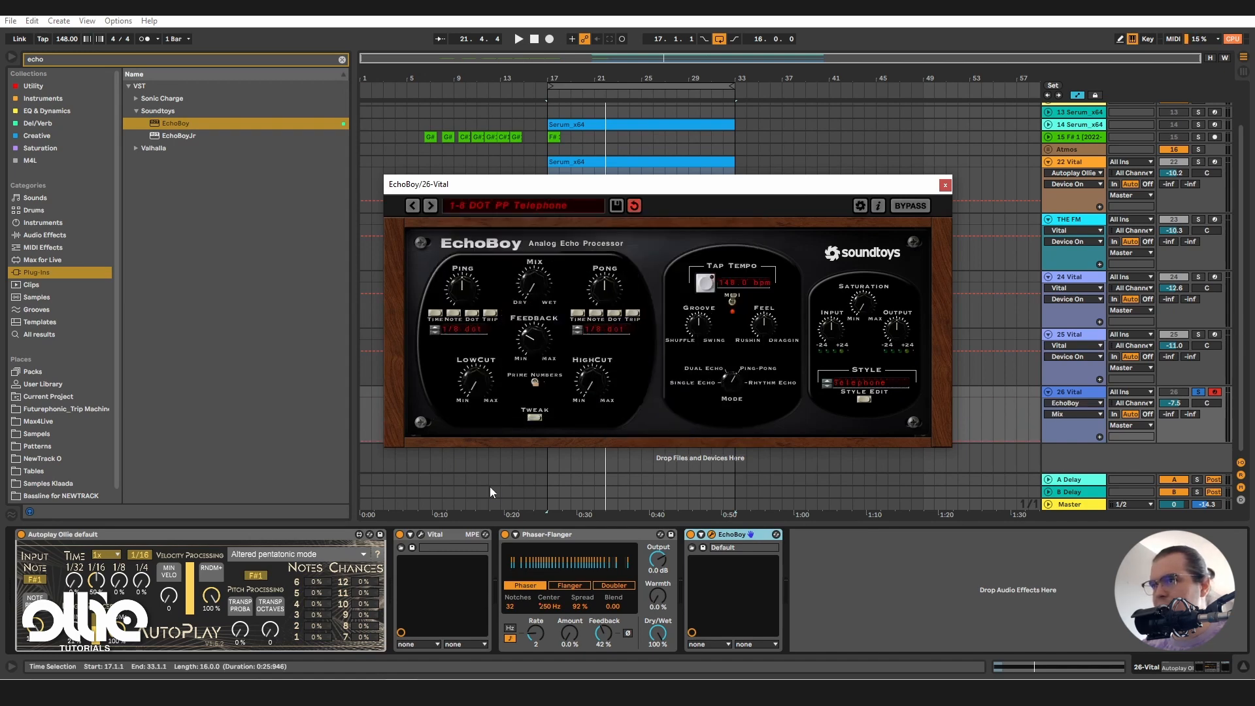
pyautogui.click(533, 339)
pyautogui.press('space')
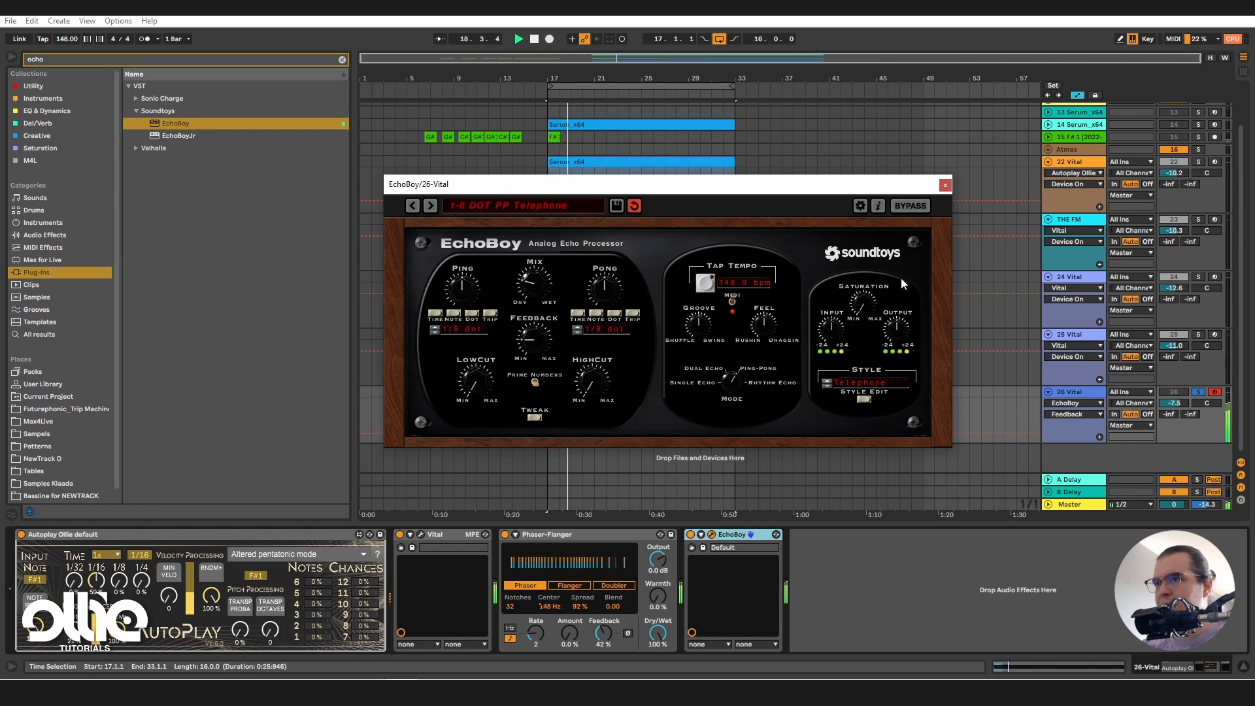
# Close EchoBoy, unsolo track 26 Vital, lower its volume to -10.4 dB and play it with the full mix
pyautogui.moveTo(1178, 401); pyautogui.dragTo(1181, 405)
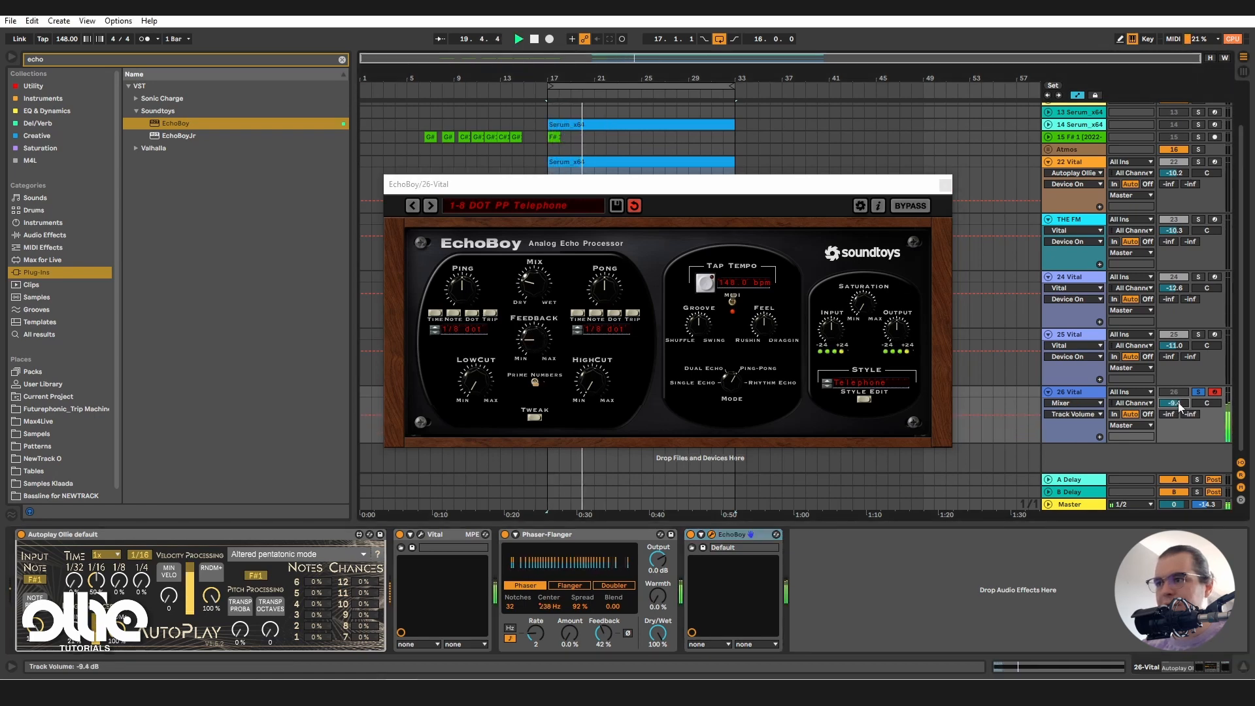
pyautogui.click(946, 185)
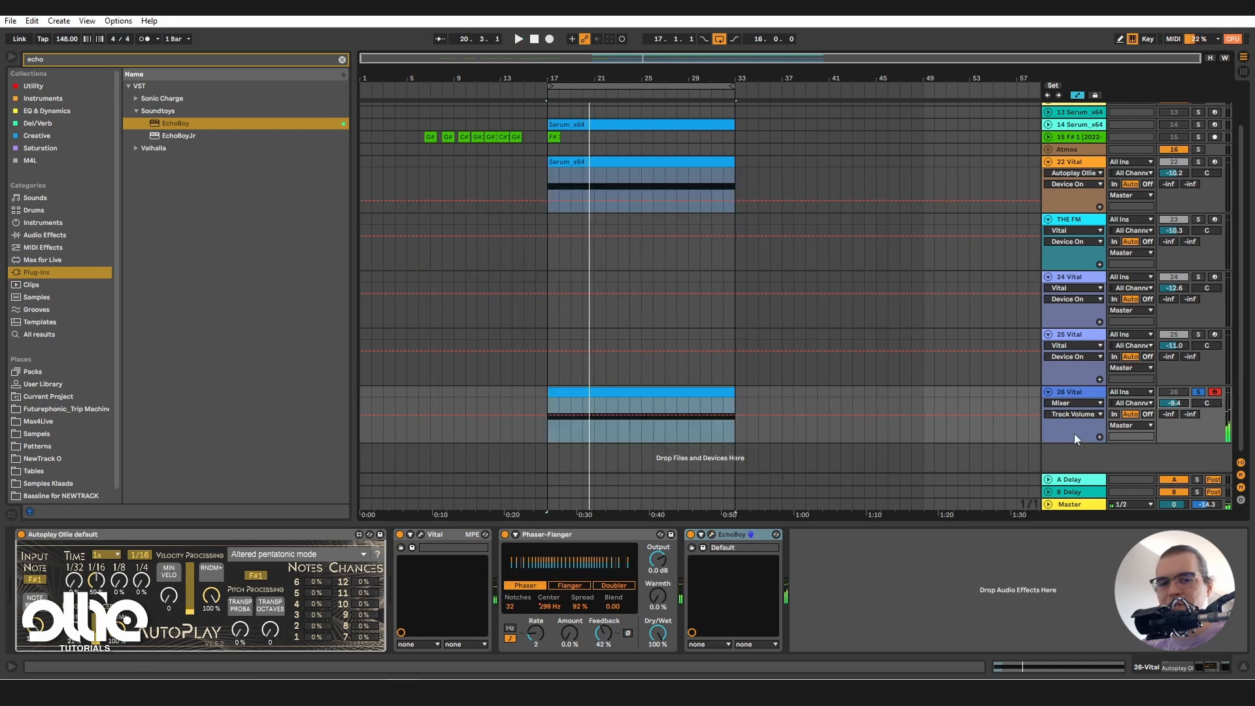
pyautogui.click(1199, 391)
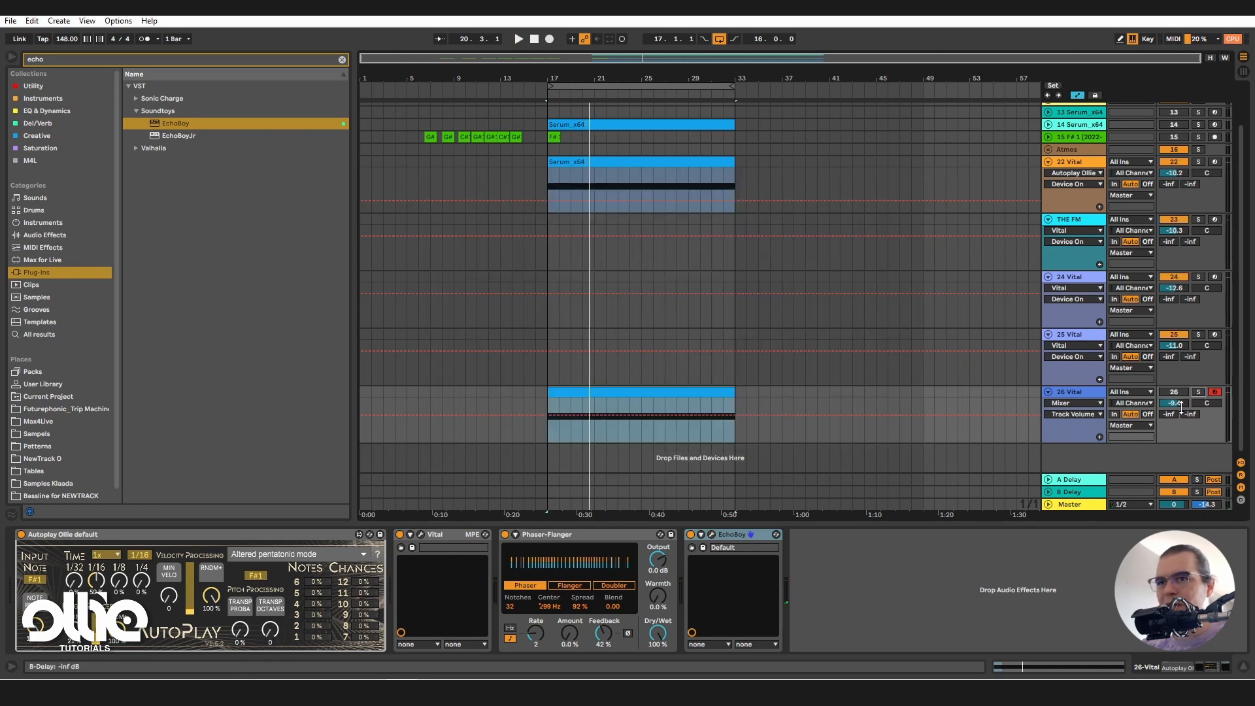
pyautogui.moveTo(1181, 405); pyautogui.dragTo(1179, 403)
pyautogui.press('space')
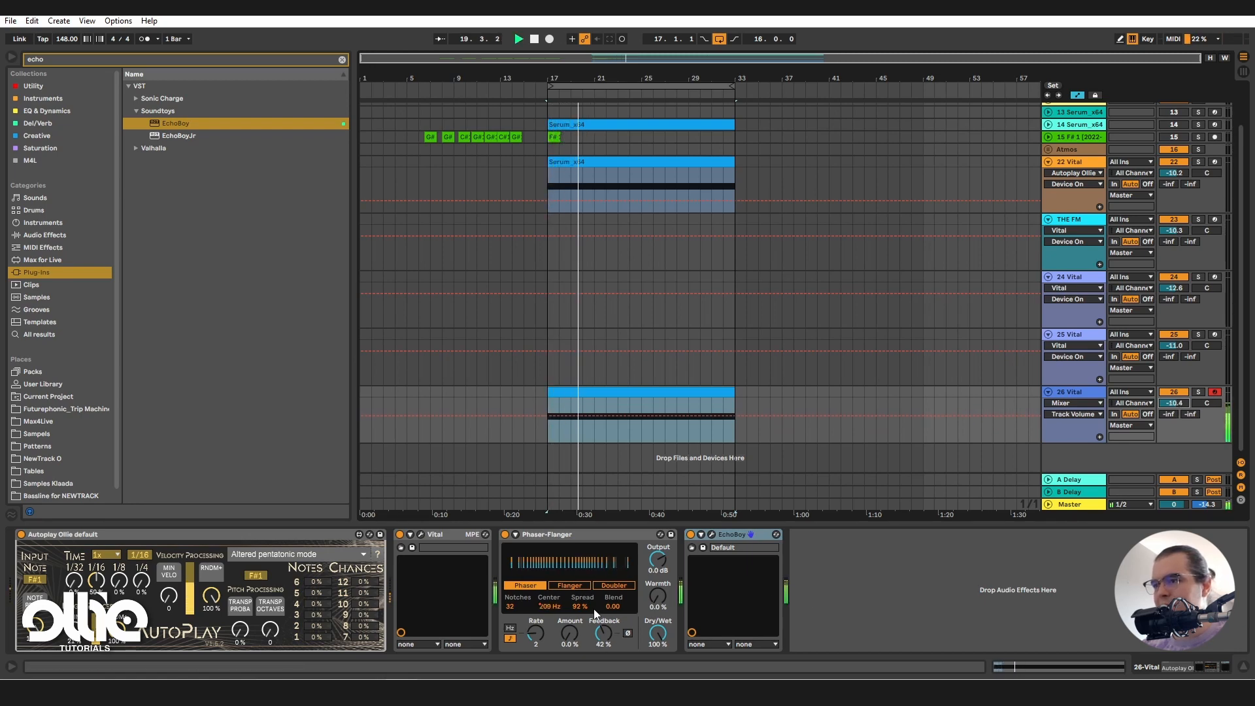
# Set the Phaser-Flanger's spread to 88% and lower the 26 Vital track's volume further while listening to the mix
pyautogui.moveTo(581, 607); pyautogui.dragTo(585, 611)
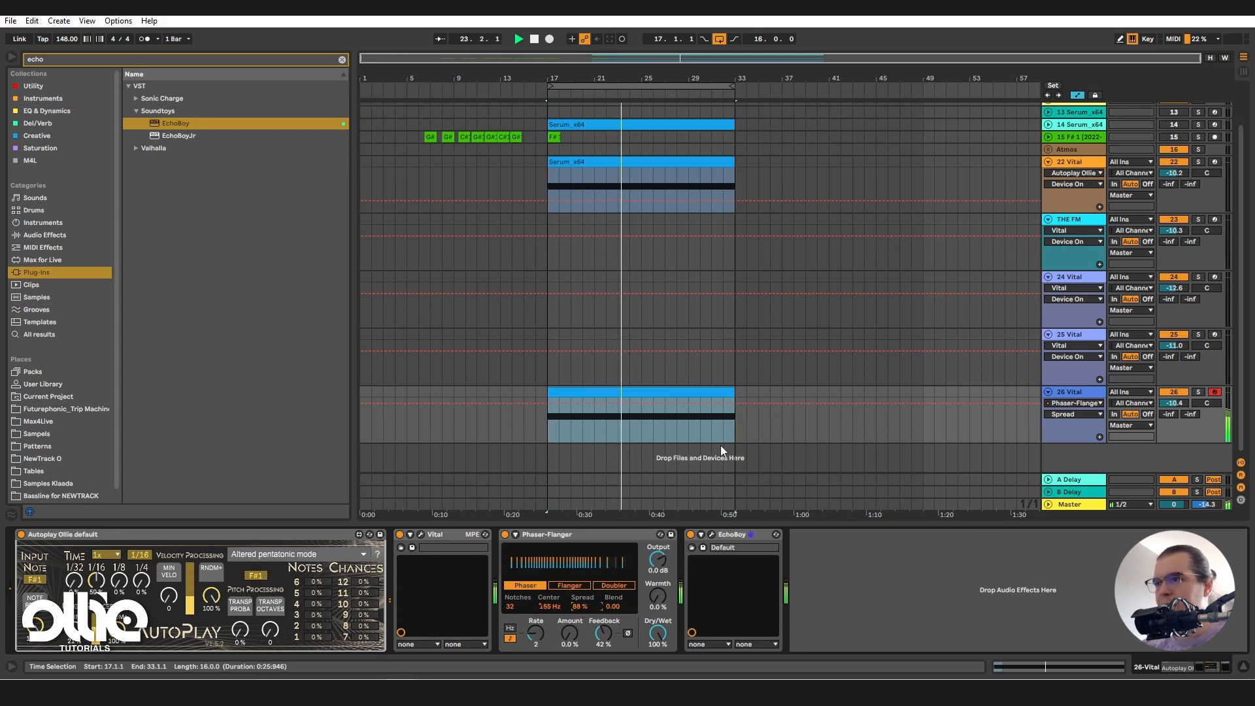
pyautogui.press('z')
pyautogui.press('x')
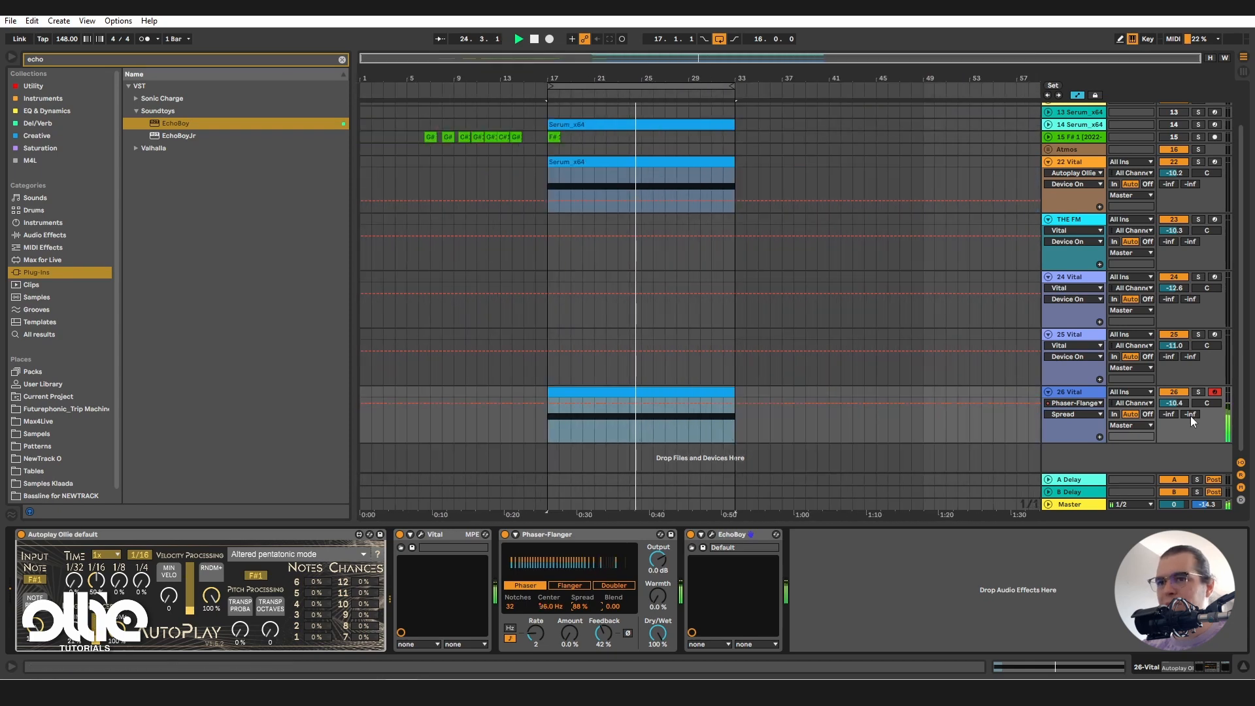
pyautogui.moveTo(1175, 403); pyautogui.dragTo(1175, 414)
pyautogui.press('space')
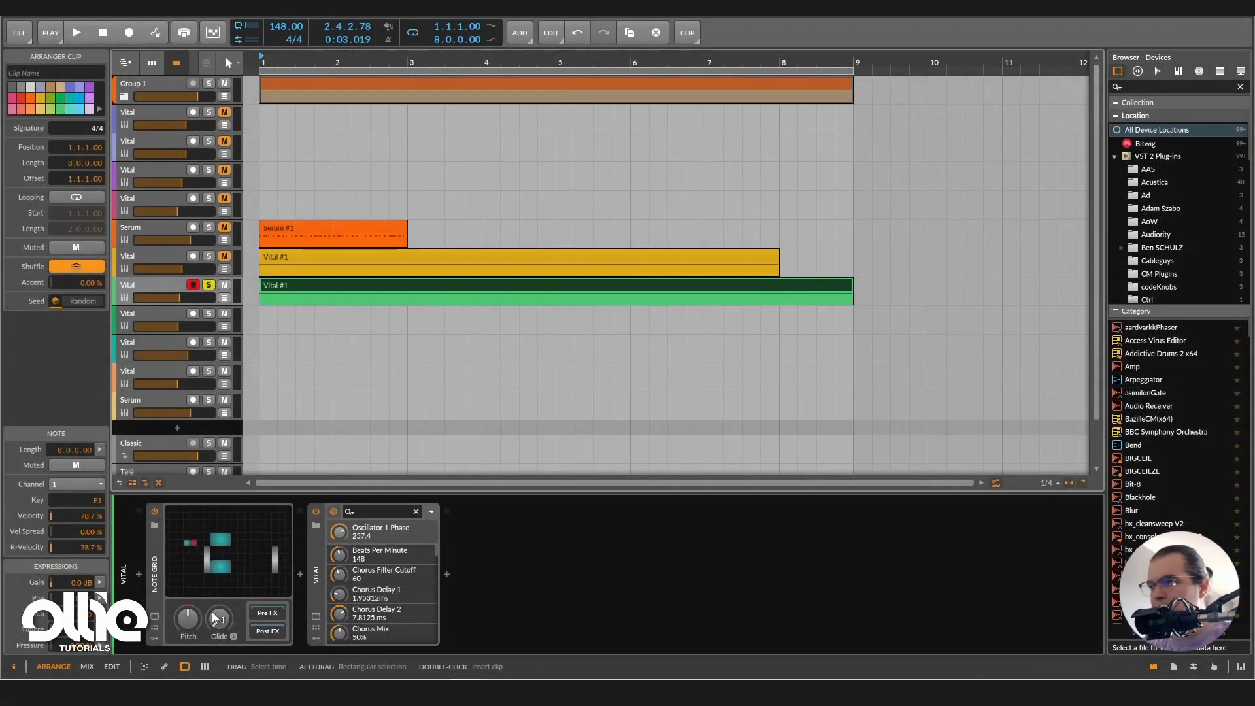
# Switch to Bitwig Studio, open the Vital synth on the soloed green track and audition its patch
pyautogui.click(315, 616)
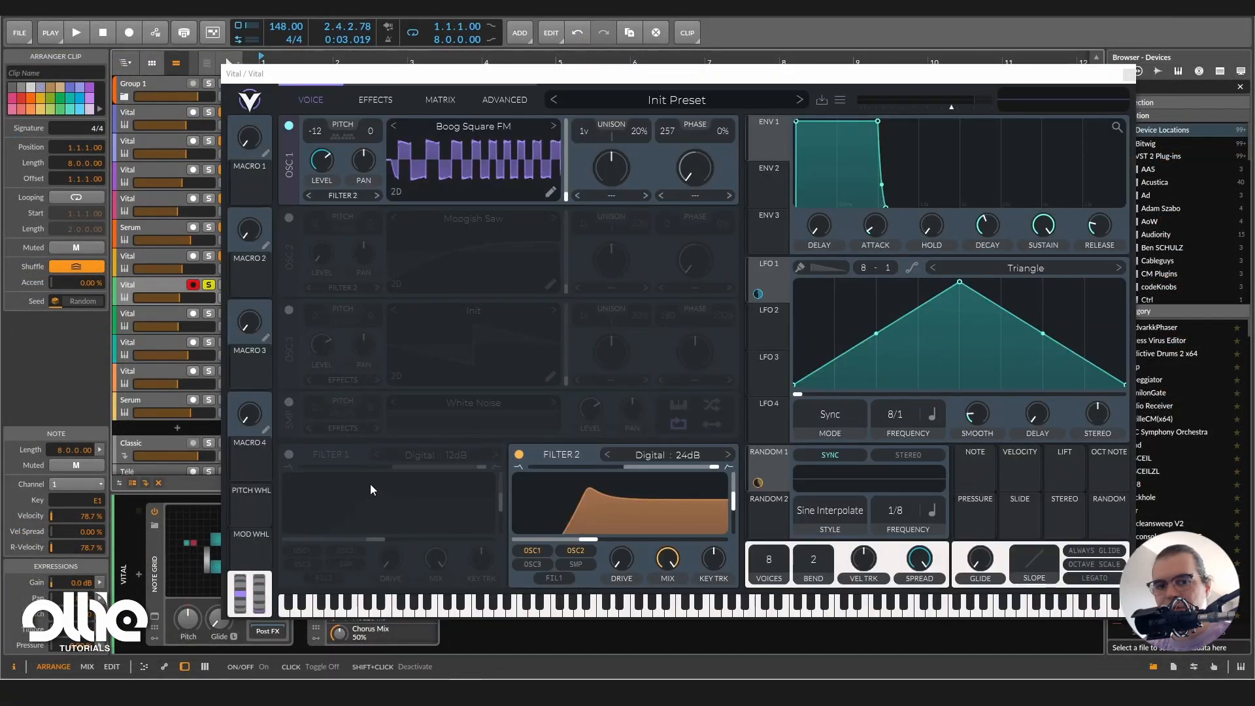
pyautogui.press('space')
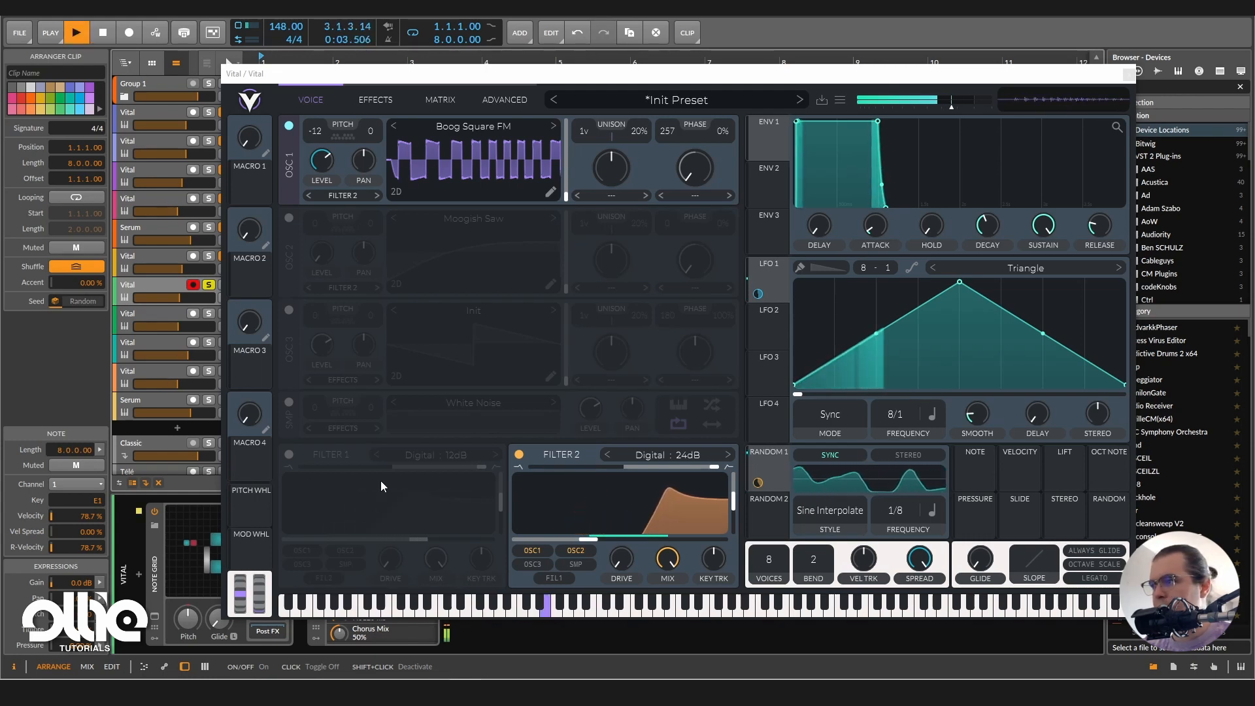
pyautogui.press('space')
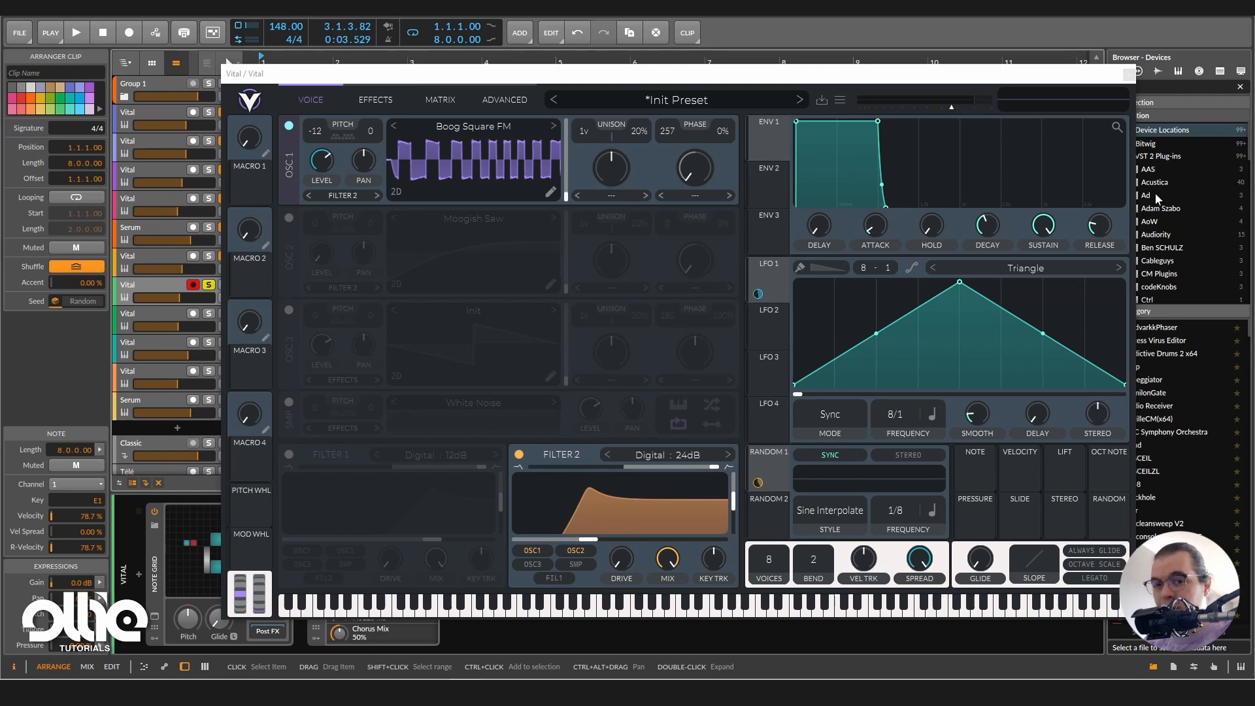
pyautogui.click(1130, 74)
# Insert the Phazor effect after Vital in the device chain and show the track's automation lane
pyautogui.click(447, 574)
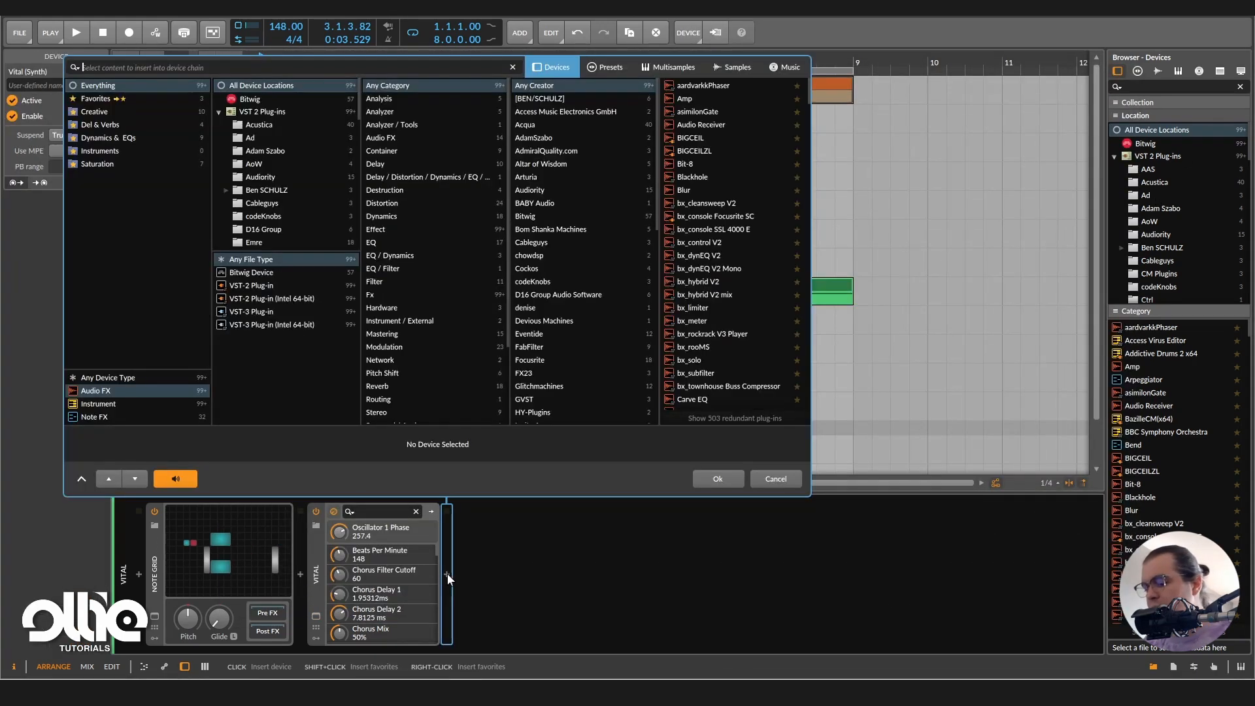
pyautogui.write('phazor')
pyautogui.doubleClick(690, 85)
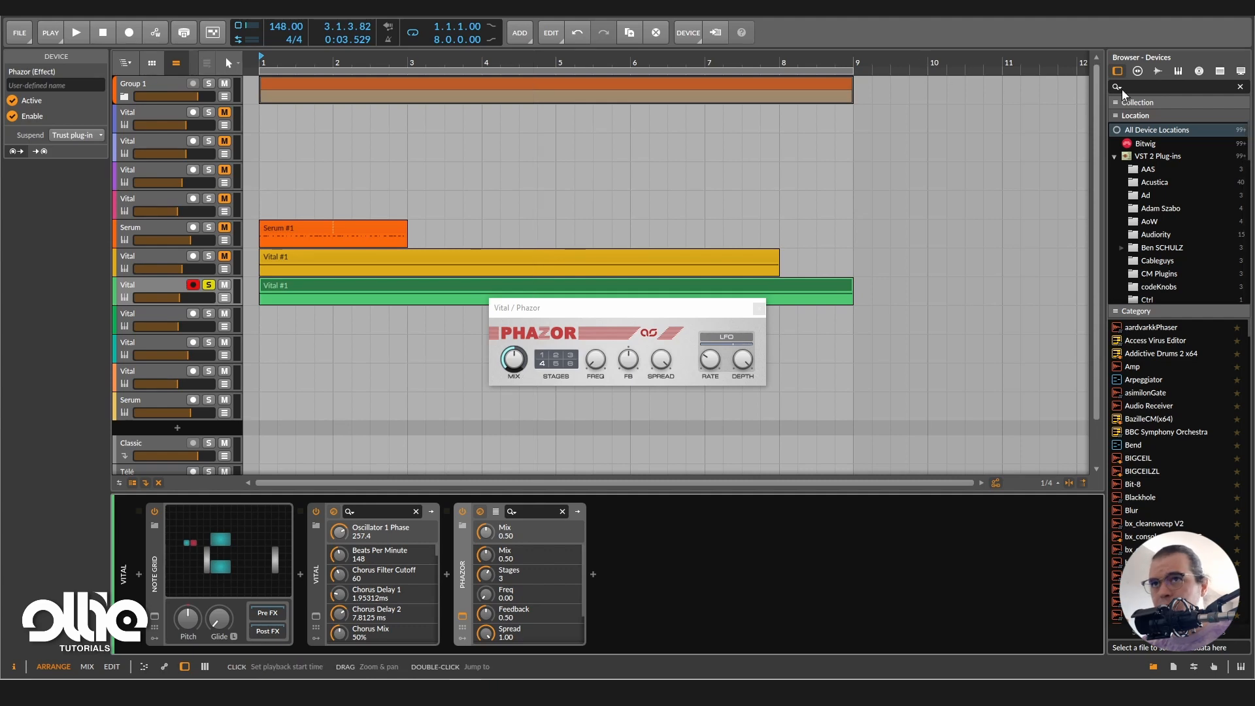
pyautogui.click(224, 298)
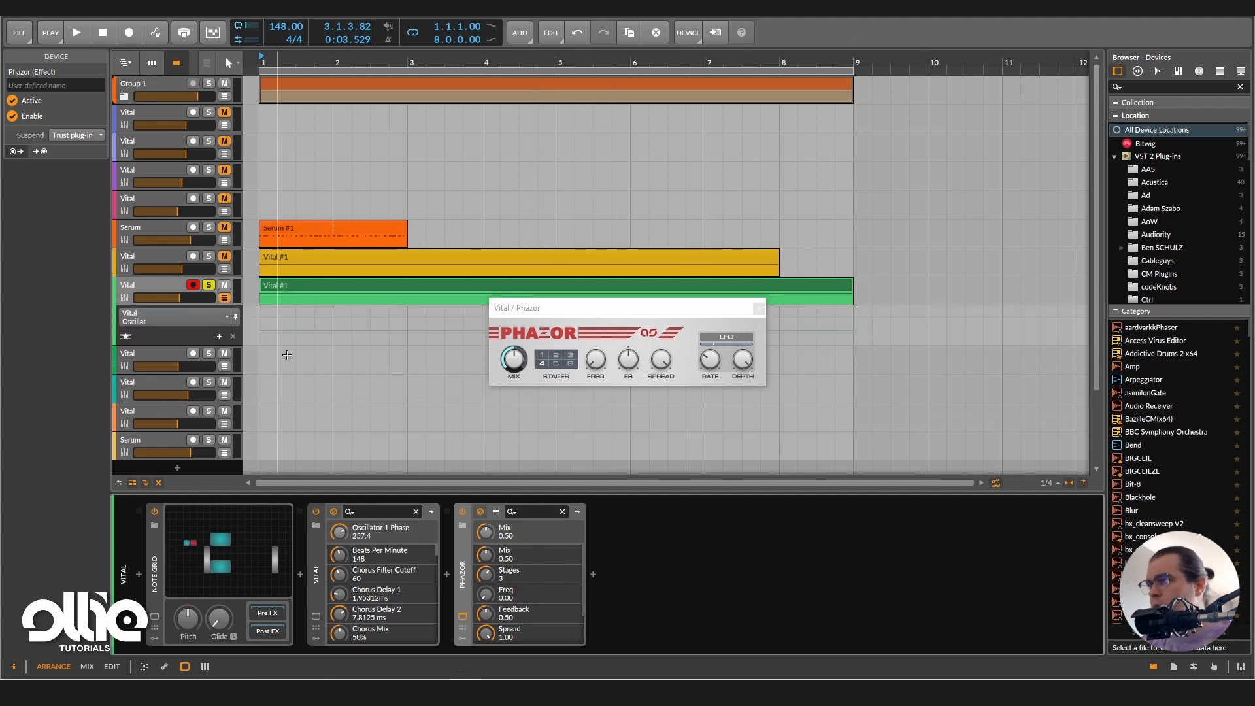
# Set Phazor's mix to 1.00 and its LFO depth to 0.00
pyautogui.doubleClick(514, 362)
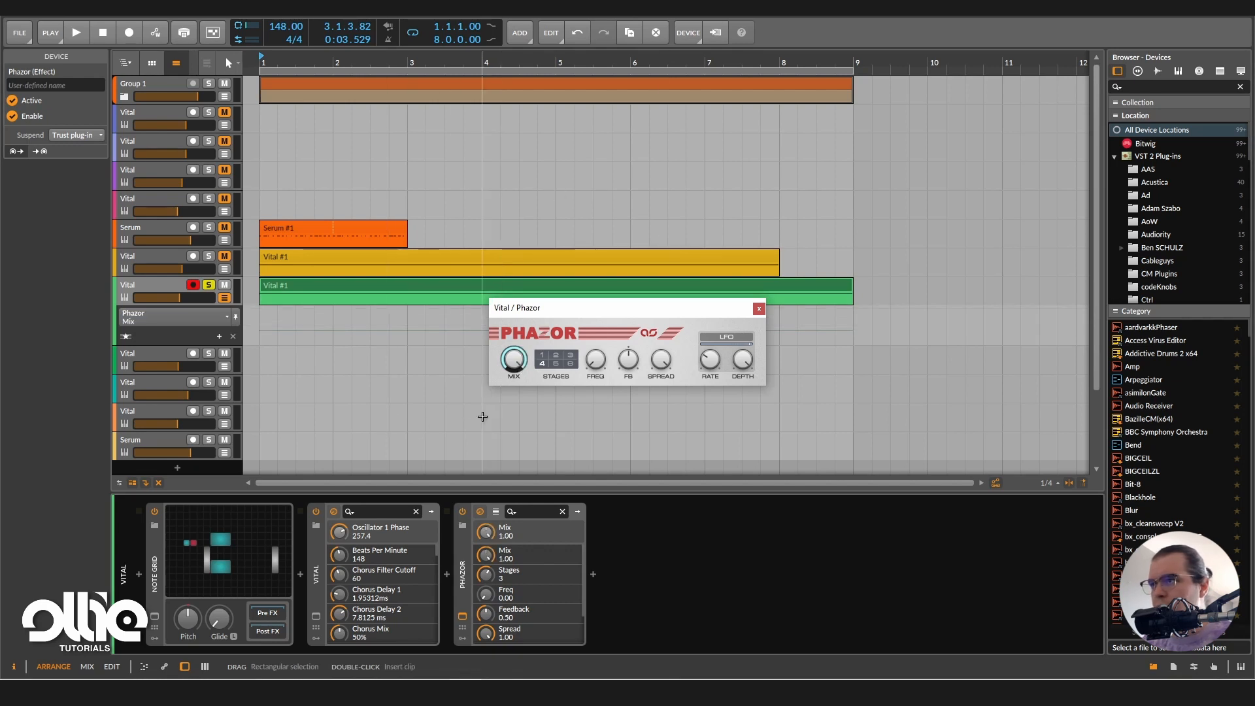
pyautogui.press('space')
pyautogui.press('space')
pyautogui.moveTo(743, 361); pyautogui.dragTo(640, 660)
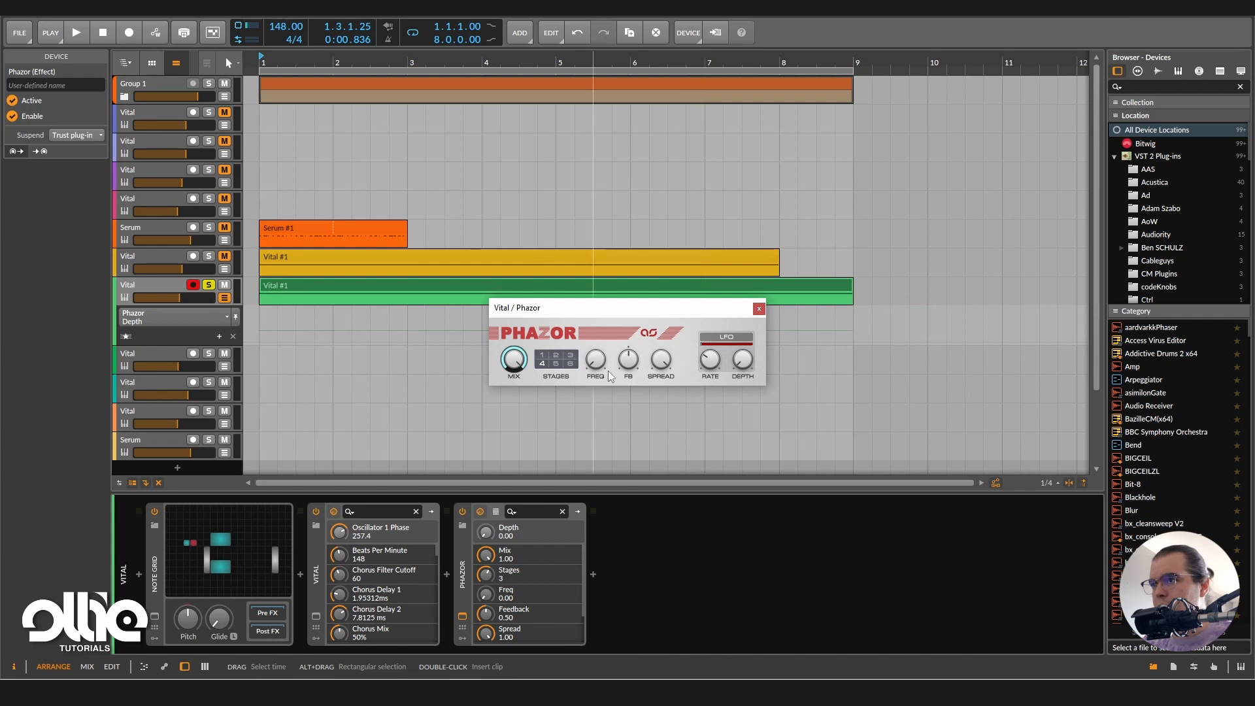
# Set Phazor to 6 stages with a frequency of 0.18 and feedback of 0.83 during playback
pyautogui.press('space')
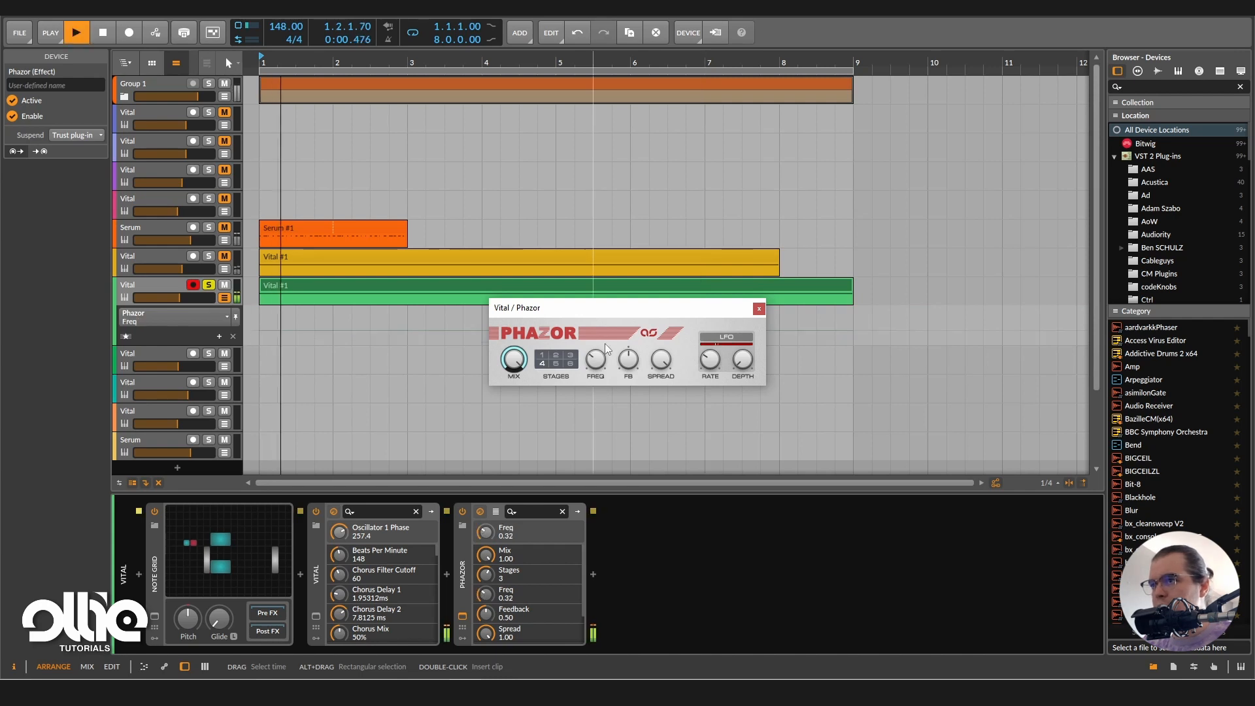
pyautogui.moveTo(597, 357); pyautogui.dragTo(607, 366)
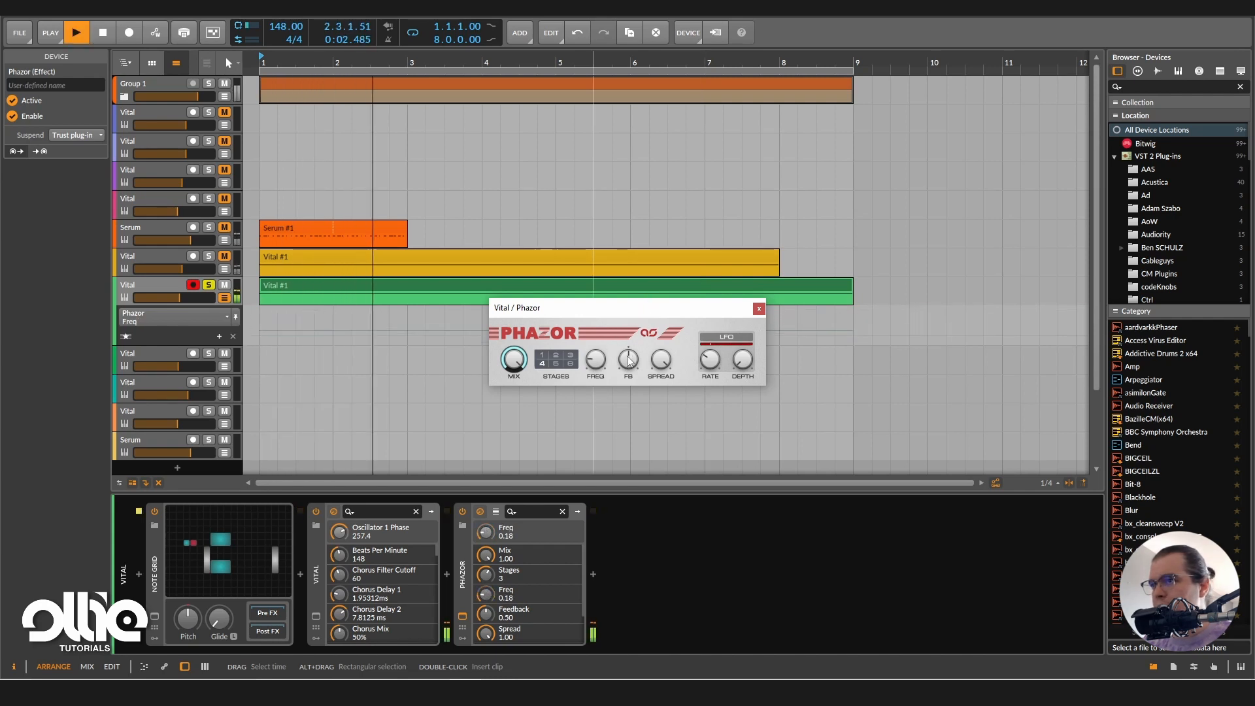
pyautogui.press('space')
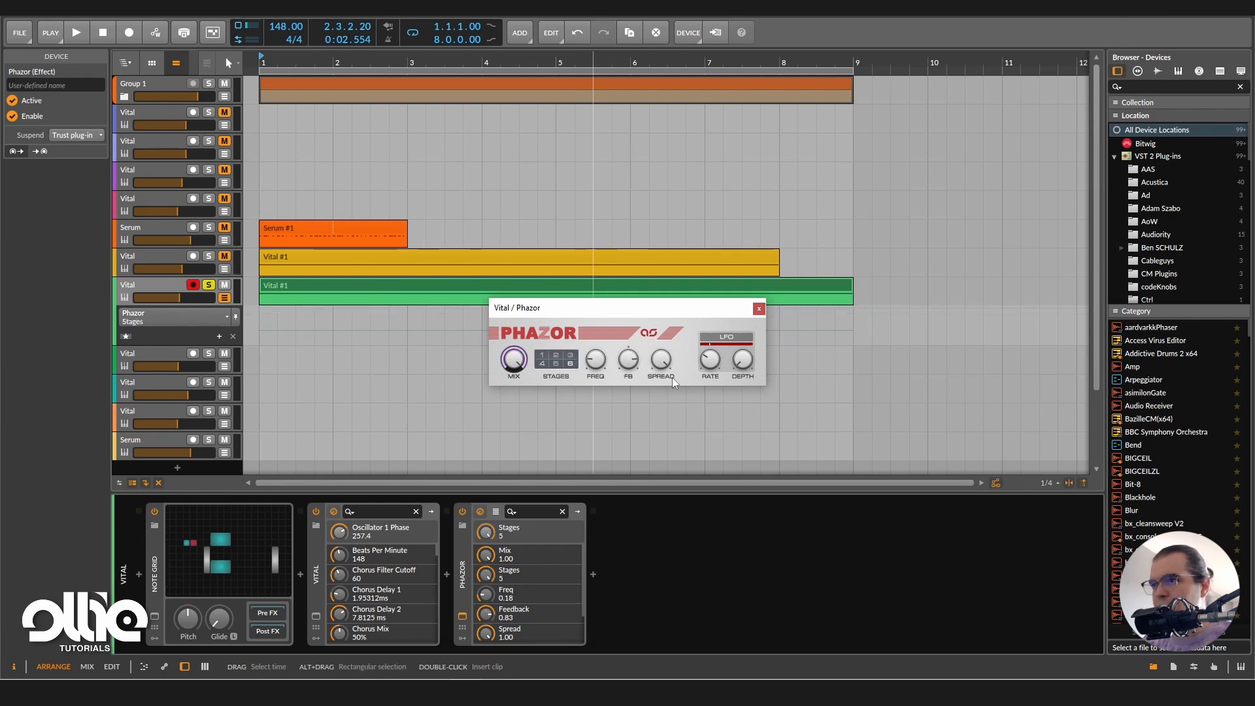
# Set Phazor's feedback to 0.84 and spread to 0.69, and sweep its frequency up to 0.90 while auditioning
pyautogui.press('space')
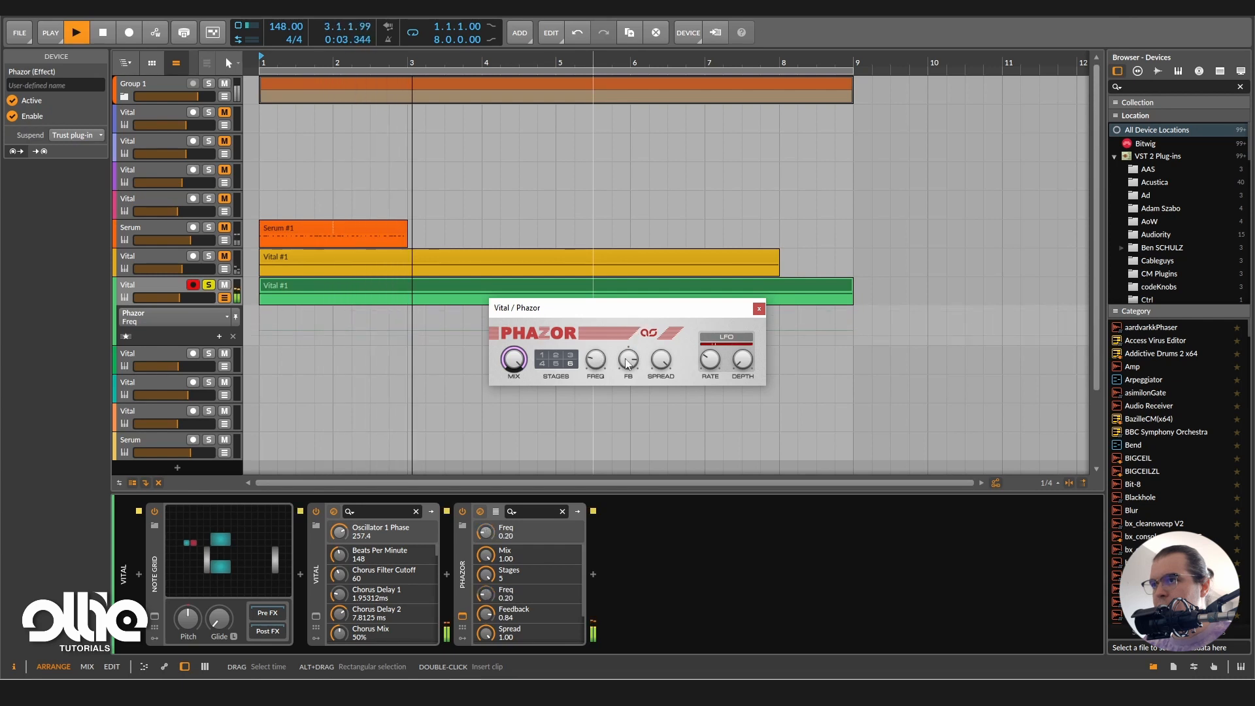
pyautogui.press('space')
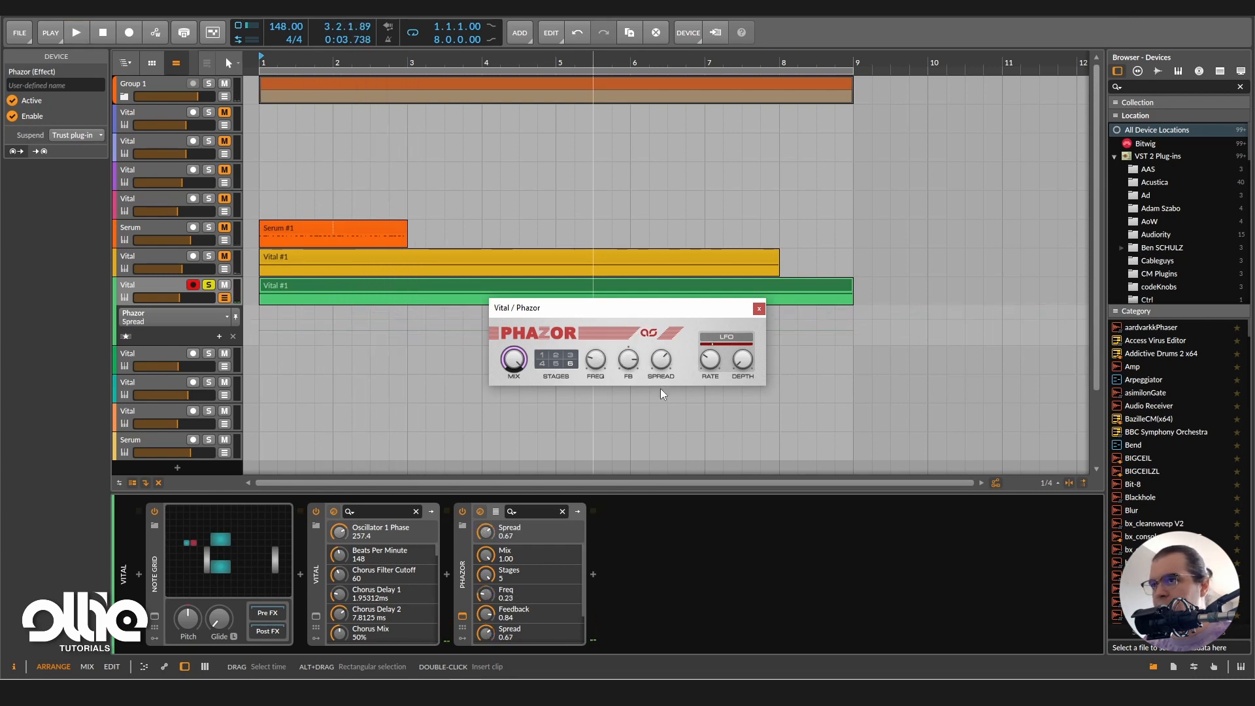
pyautogui.press('space')
pyautogui.click(601, 355)
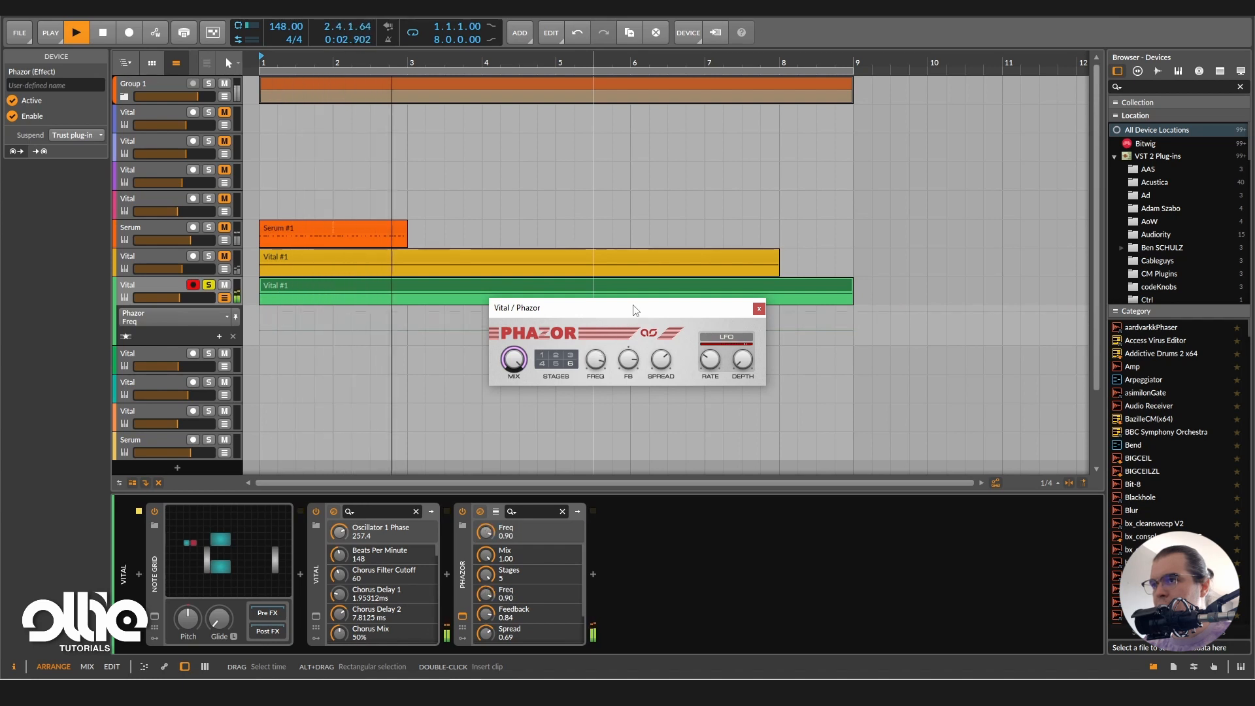
# Set Phazor's feedback to 0.93 and its frequency to 0.33 while auditioning the solo track
pyautogui.click(629, 361)
pyautogui.press('space')
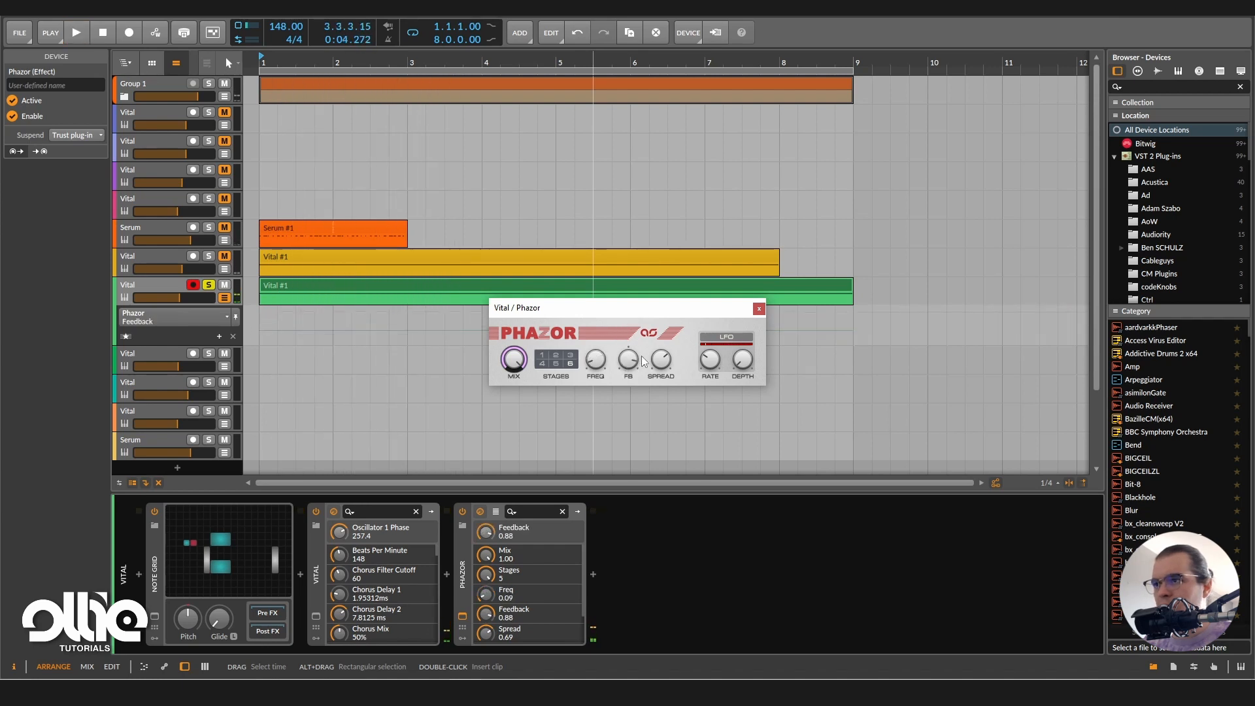
pyautogui.press('space')
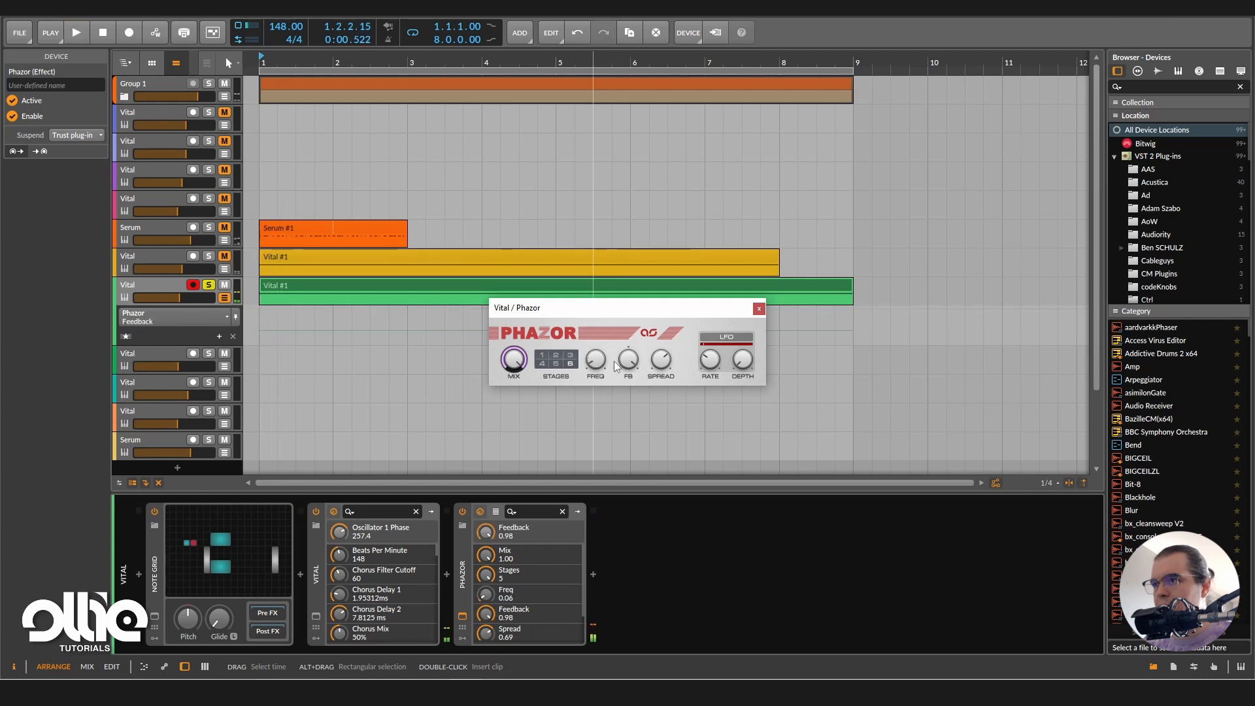
pyautogui.moveTo(625, 362); pyautogui.dragTo(616, 364)
pyautogui.press('space')
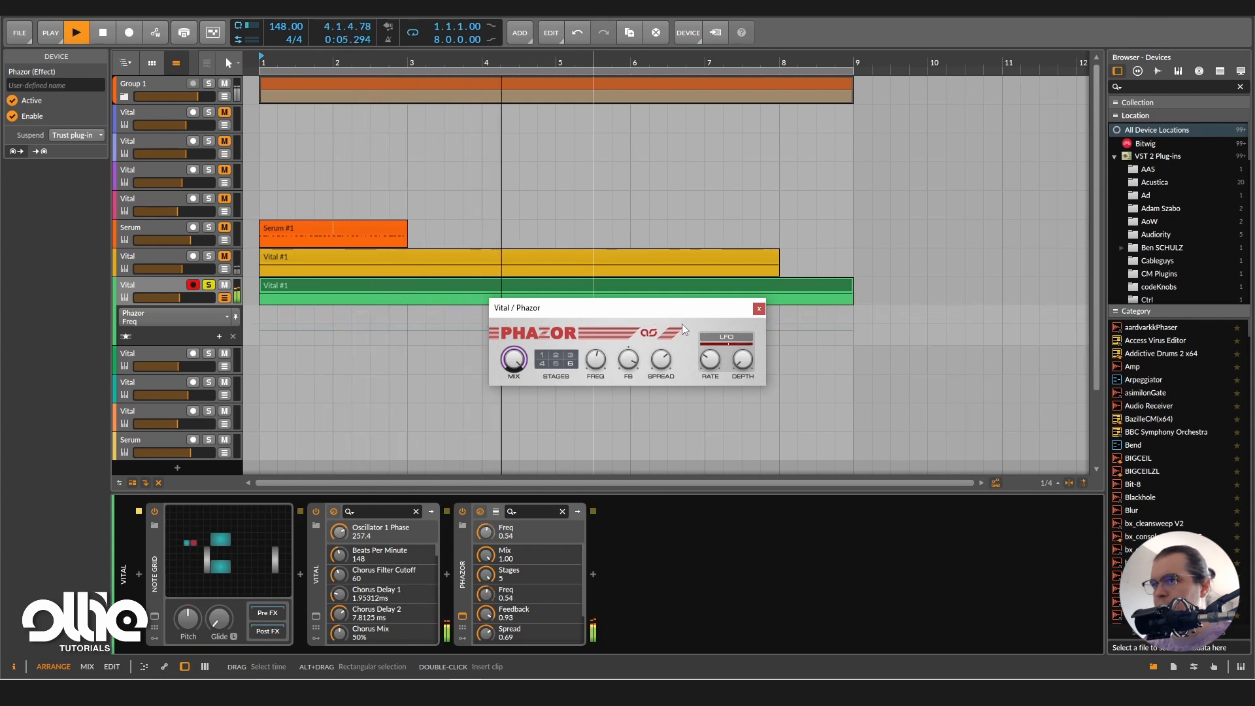
pyautogui.press('space')
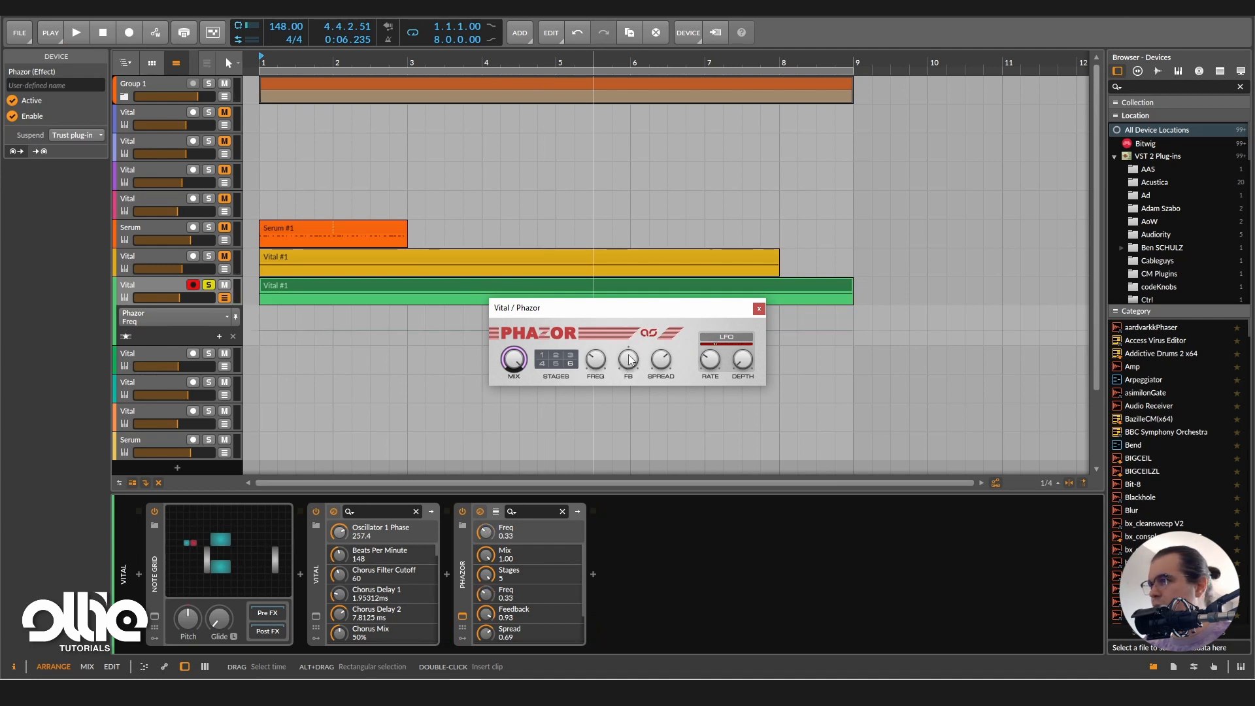
# Draw Phazor frequency automation starting at 37.1% at bar 1, peaking around 70% at bar 3, and falling to 35.1% at bar 5
pyautogui.click(259, 331)
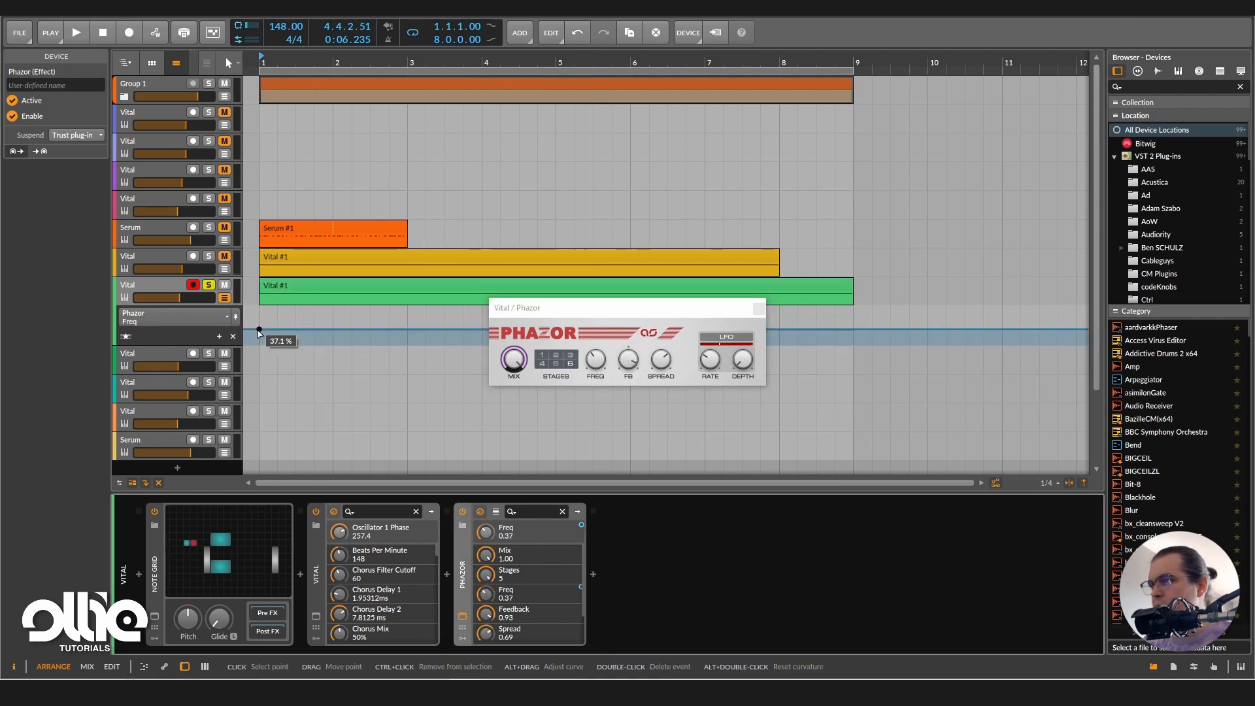
pyautogui.moveTo(642, 310); pyautogui.dragTo(1049, 297)
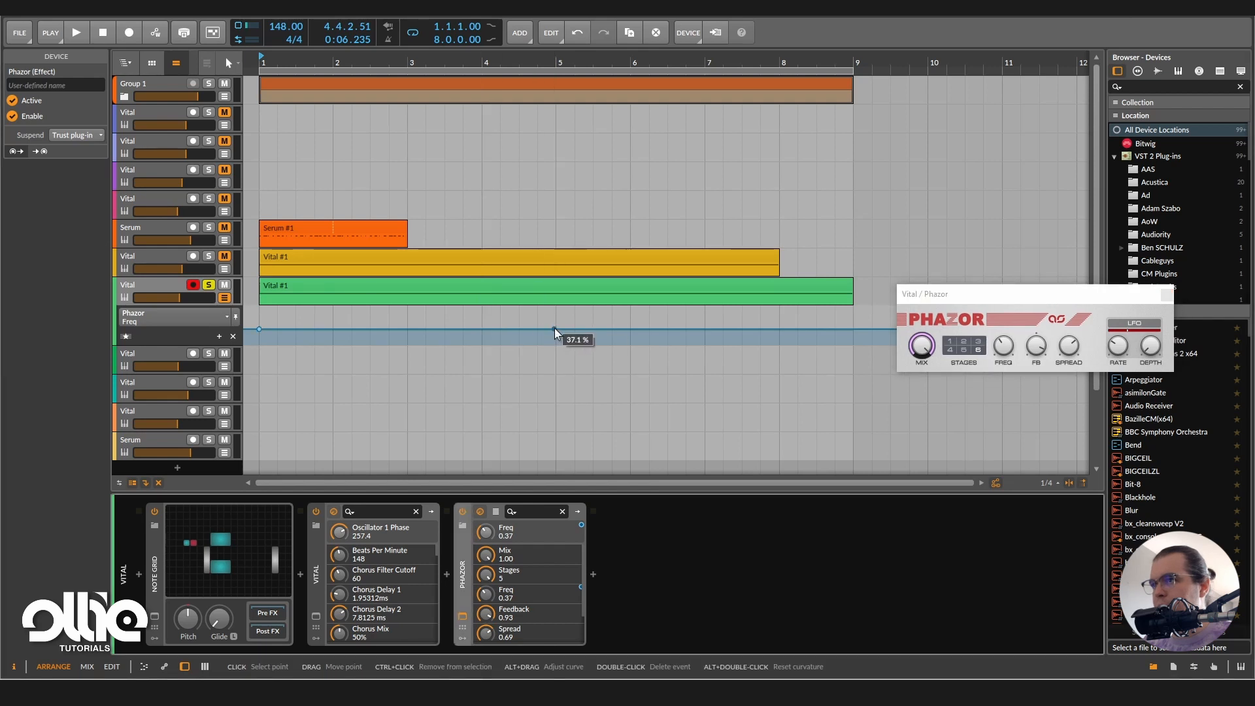
pyautogui.moveTo(408, 329); pyautogui.dragTo(408, 319)
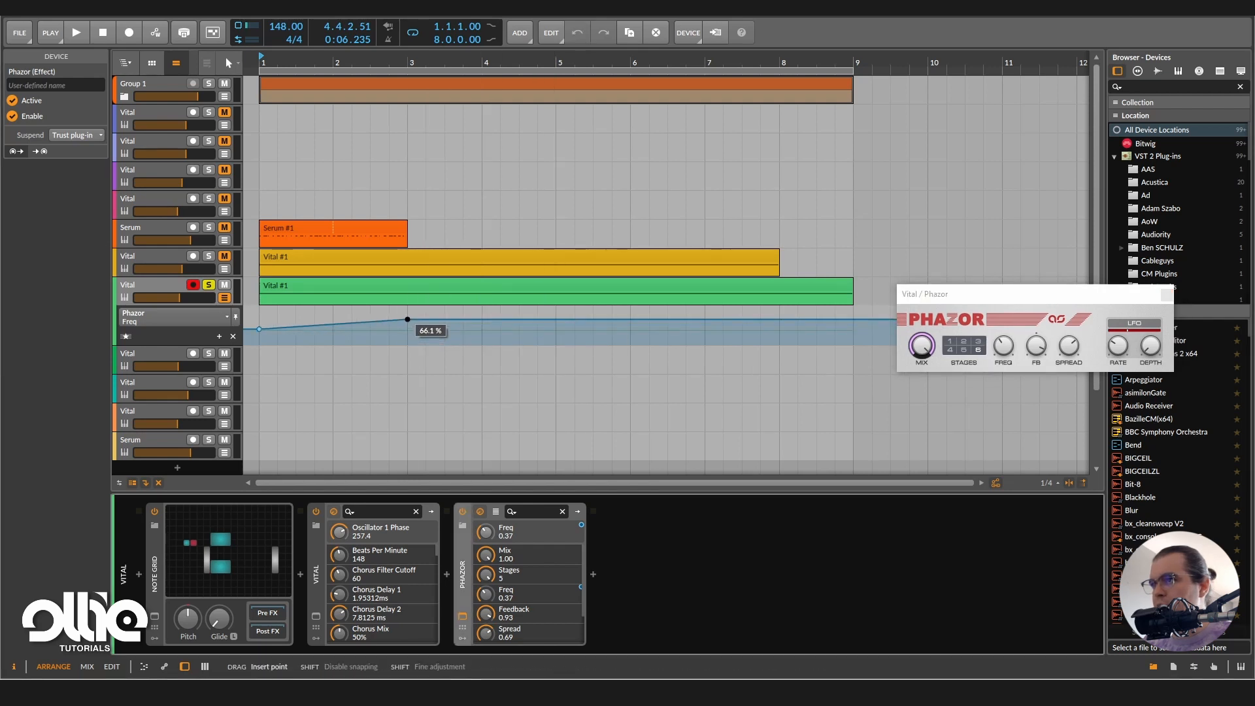
pyautogui.moveTo(556, 320); pyautogui.dragTo(556, 330)
# Audition the automated frequency and set Phazor's spread to 0.73
pyautogui.press('space')
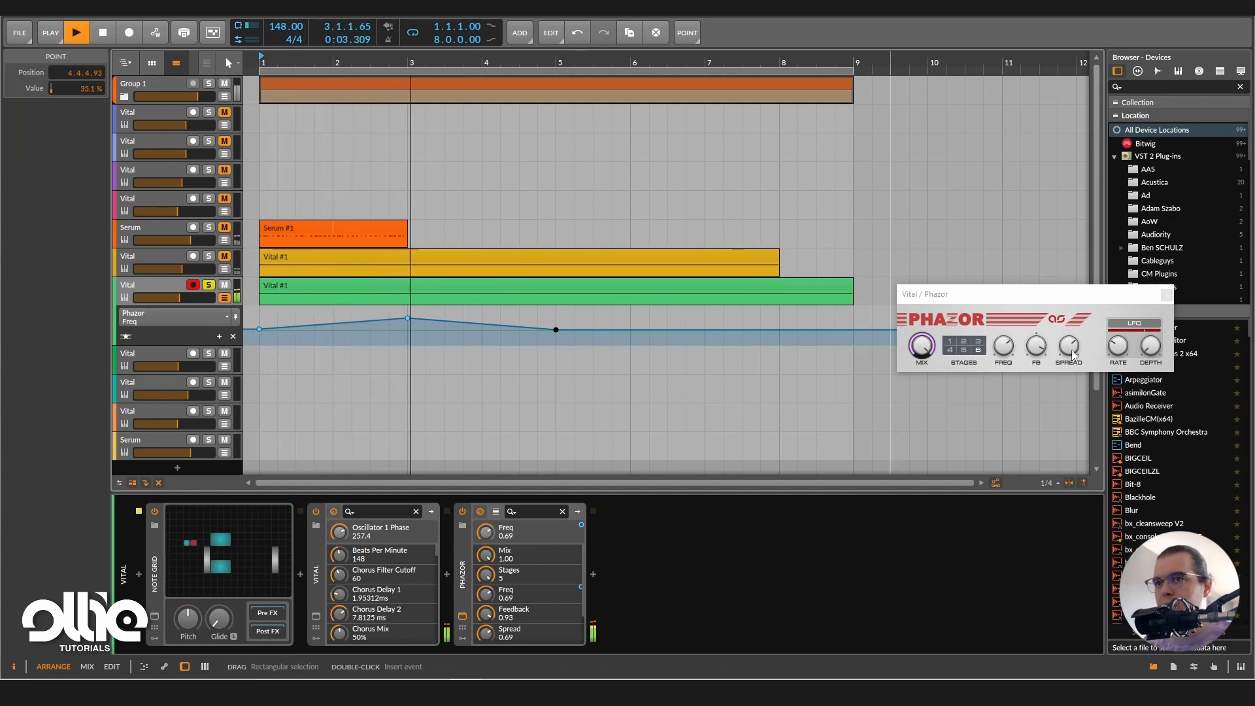
pyautogui.moveTo(1074, 355); pyautogui.dragTo(1074, 351)
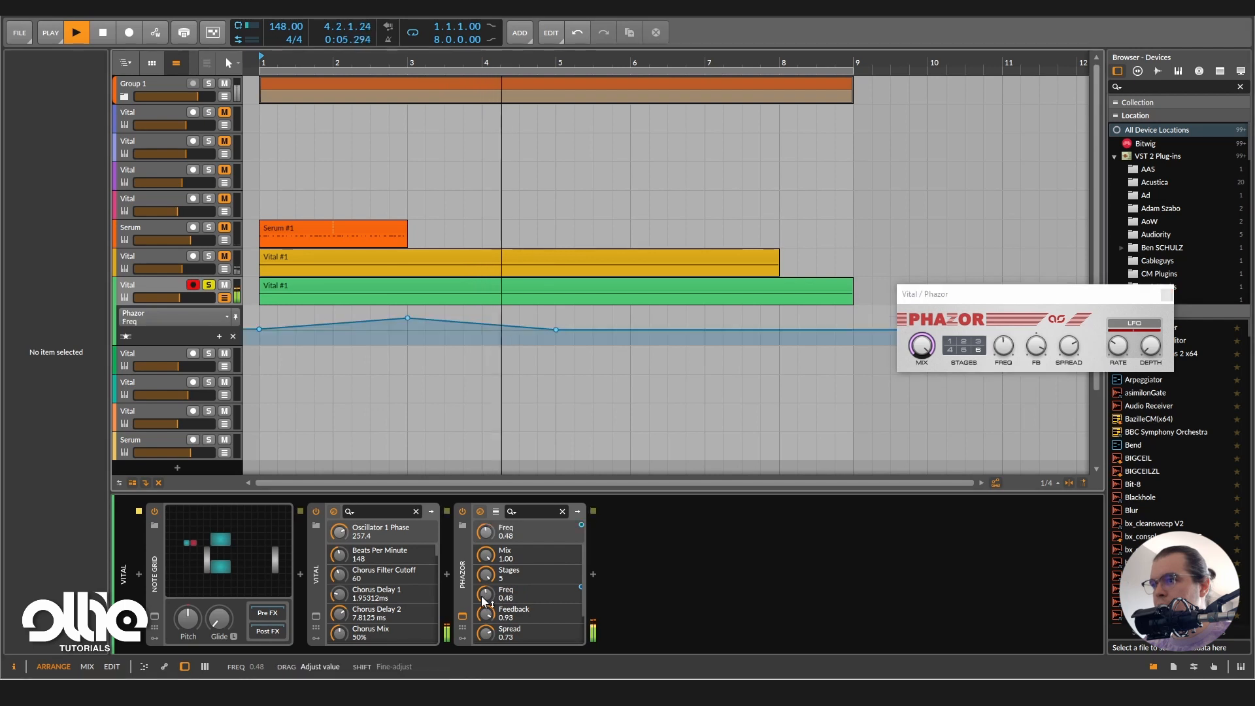
pyautogui.press('space')
# Duplicate the frequency automation shape into bars 5 to 9 and restore automation control of Phazor's Freq parameter
pyautogui.moveTo(557, 317); pyautogui.dragTo(270, 355)
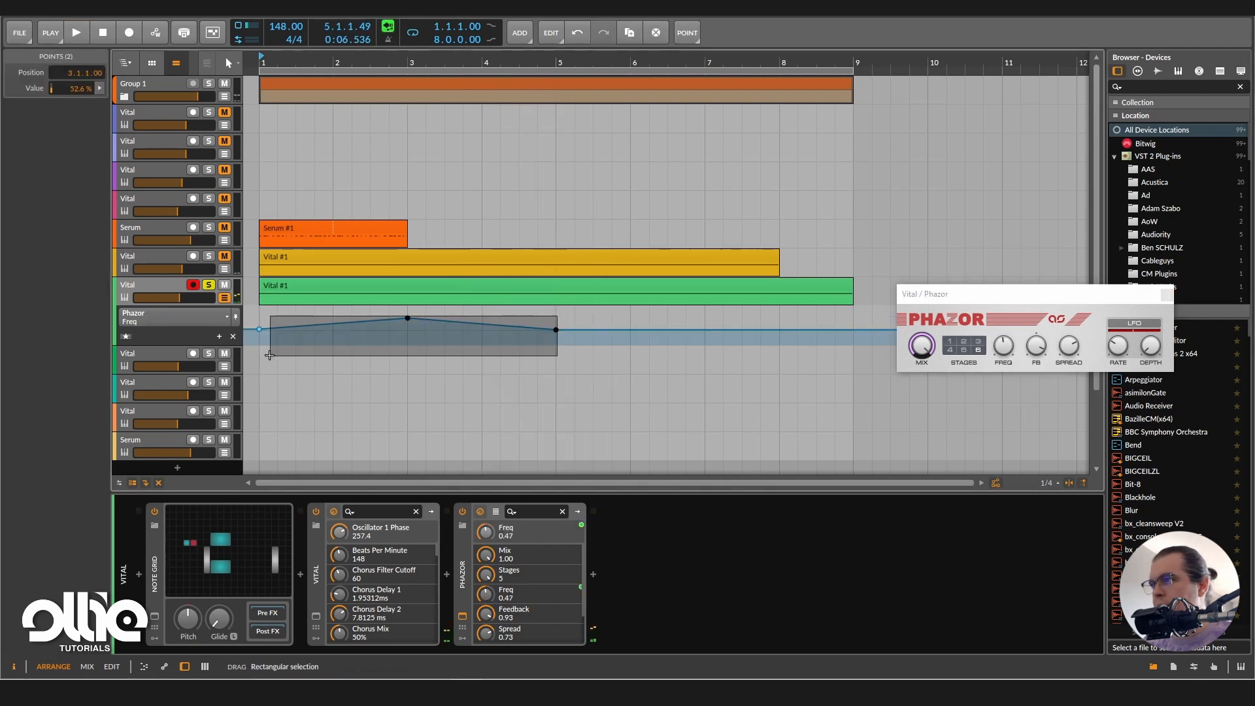
pyautogui.hotkey('ctrl', 'd')
pyautogui.click(537, 318)
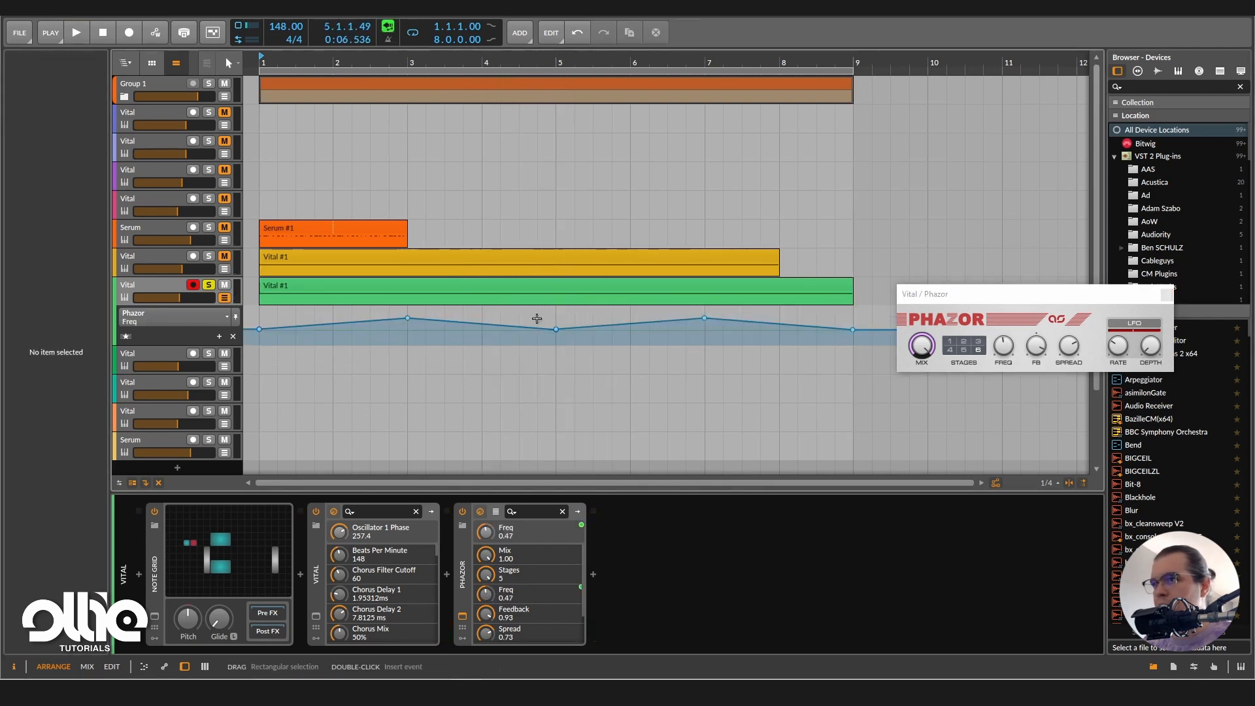
pyautogui.doubleClick(555, 330)
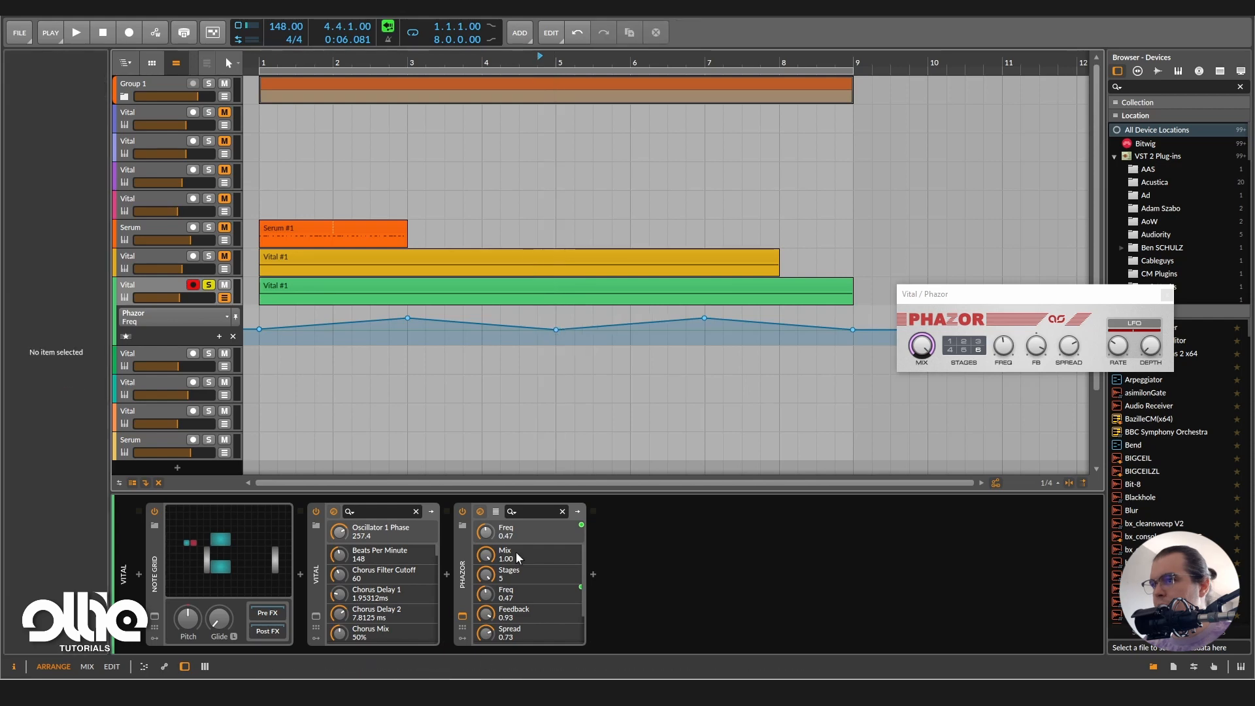
pyautogui.rightClick(510, 535)
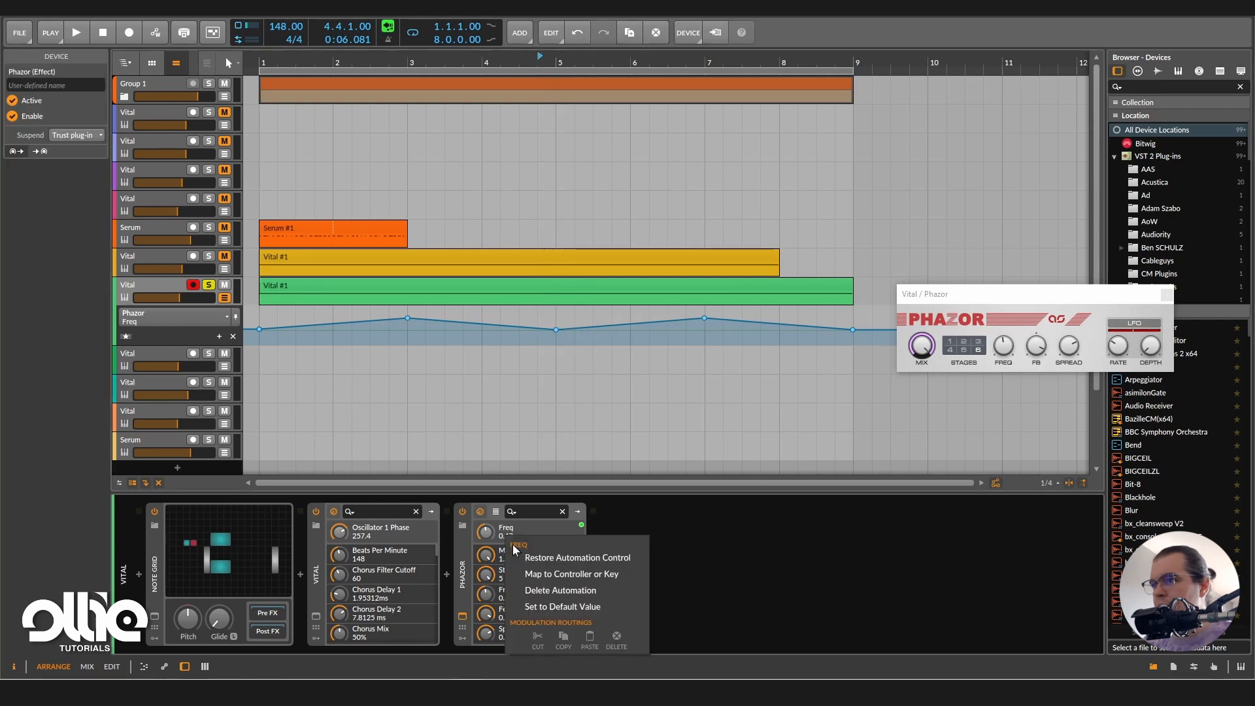
pyautogui.click(595, 559)
# Insert the EchoBoy effect after Phazor in the Vital track's device chain
pyautogui.click(593, 576)
pyautogui.write('ec')
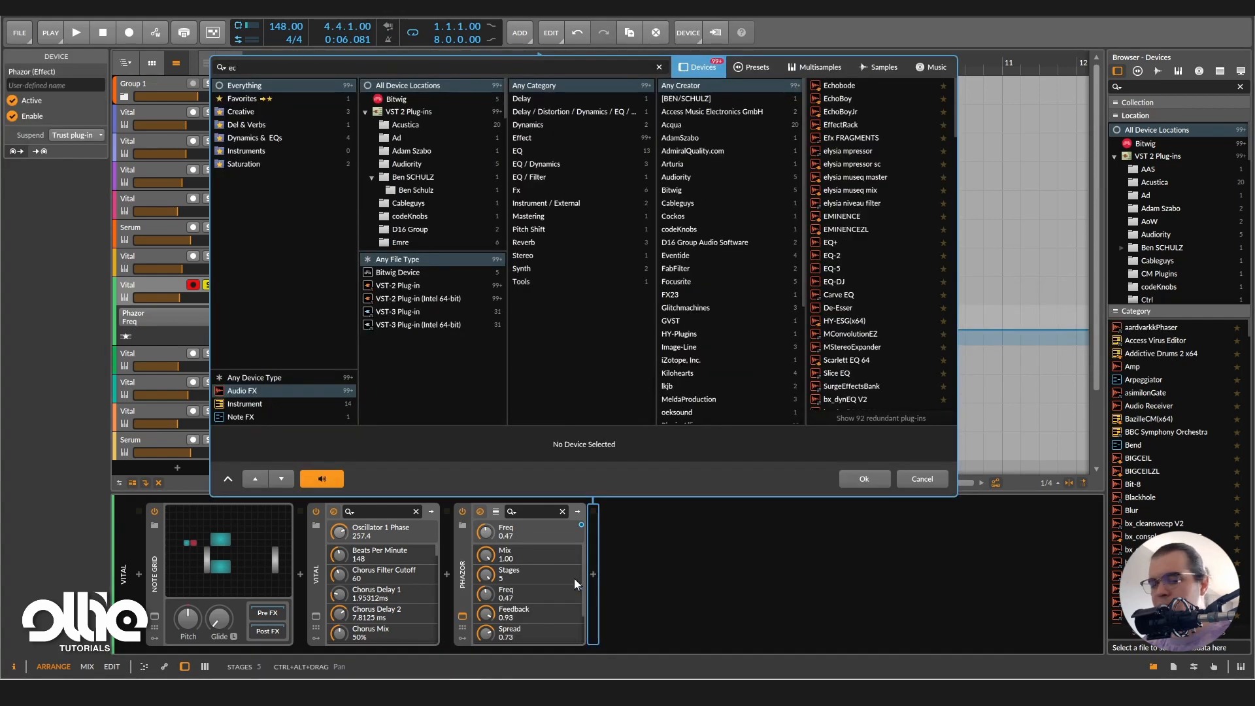
pyautogui.write('ho')
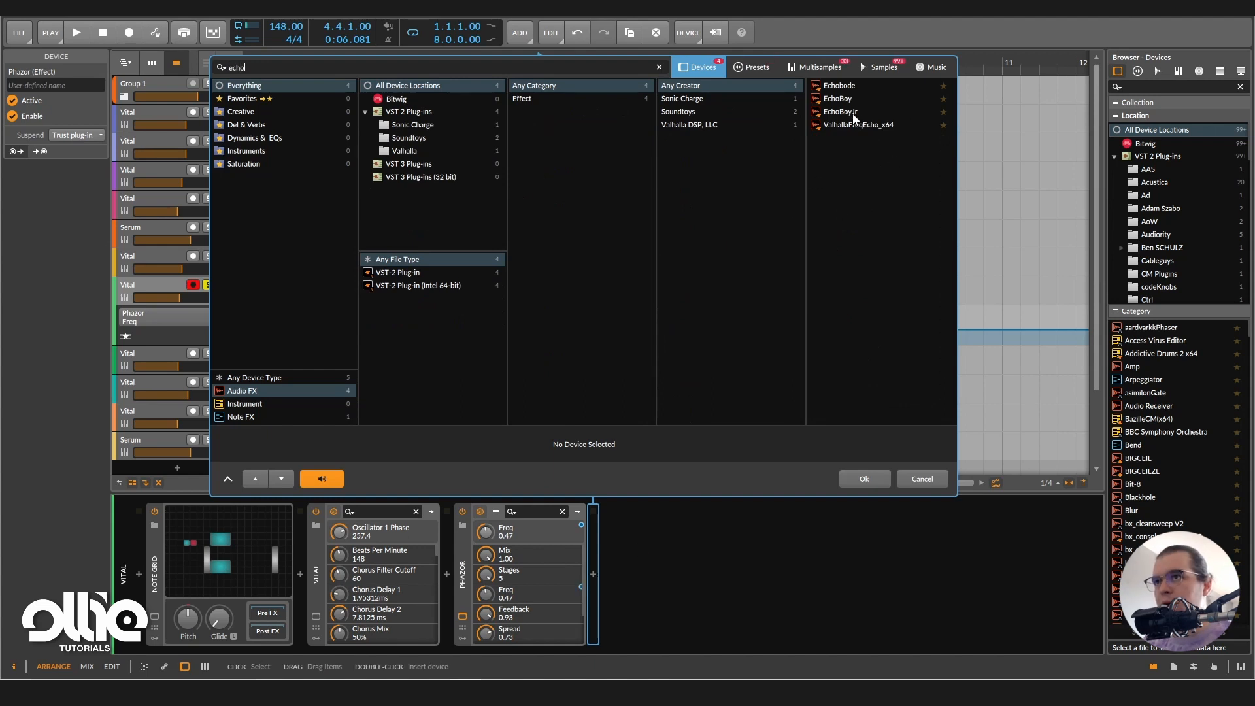
pyautogui.doubleClick(853, 102)
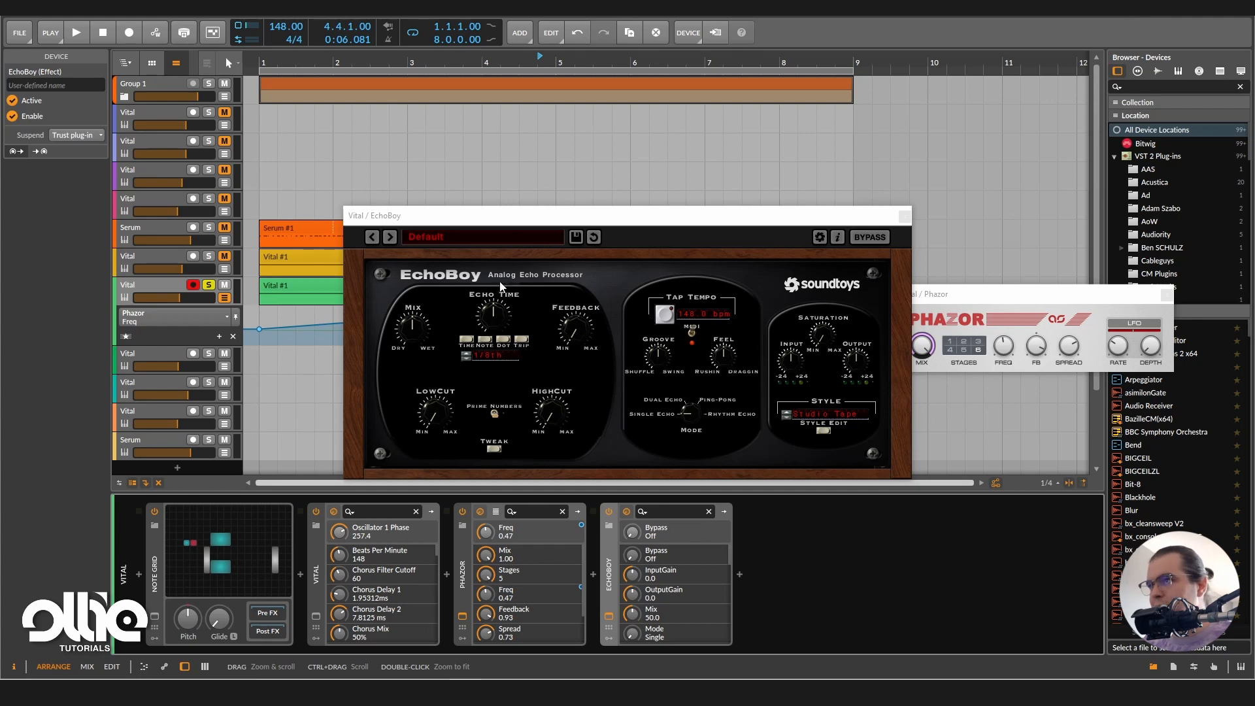
# Load EchoBoy's 1-8 DOT PP Telephone preset, set mix to 27.0 and feedback to 0.30 during playback, and close its window
pyautogui.click(465, 238)
pyautogui.moveTo(456, 391)
pyautogui.click(670, 391)
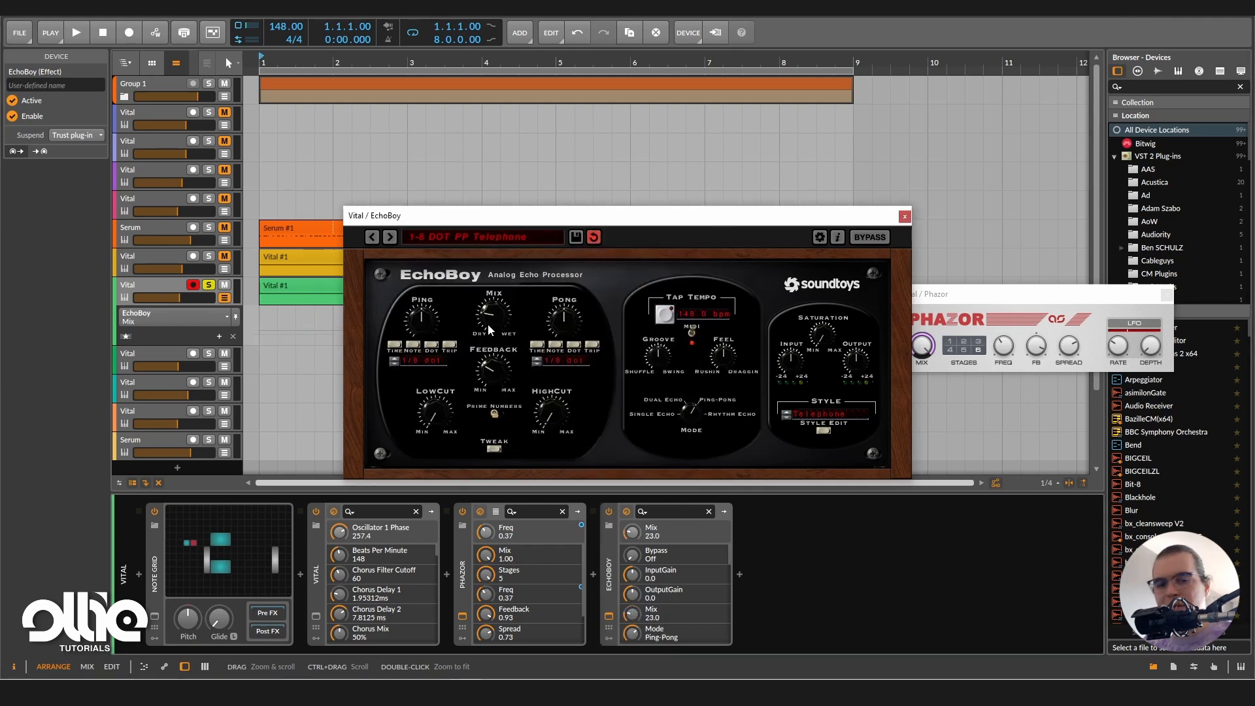
pyautogui.press('space')
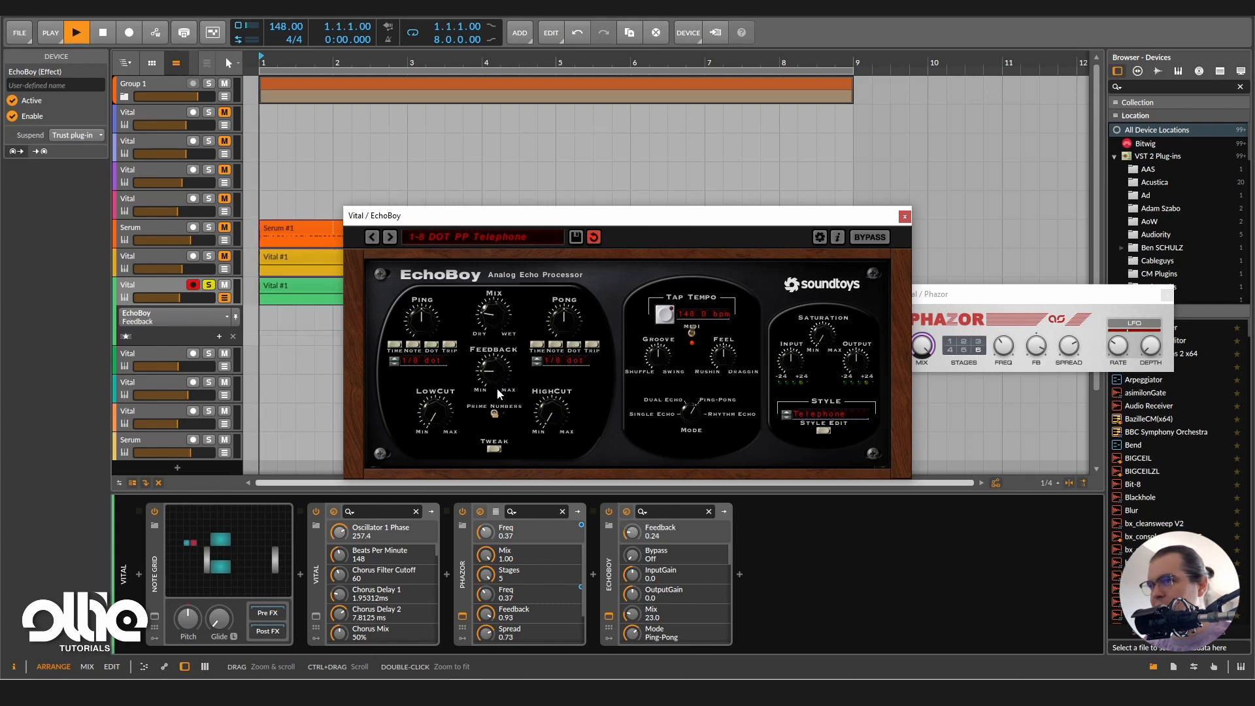
pyautogui.click(905, 216)
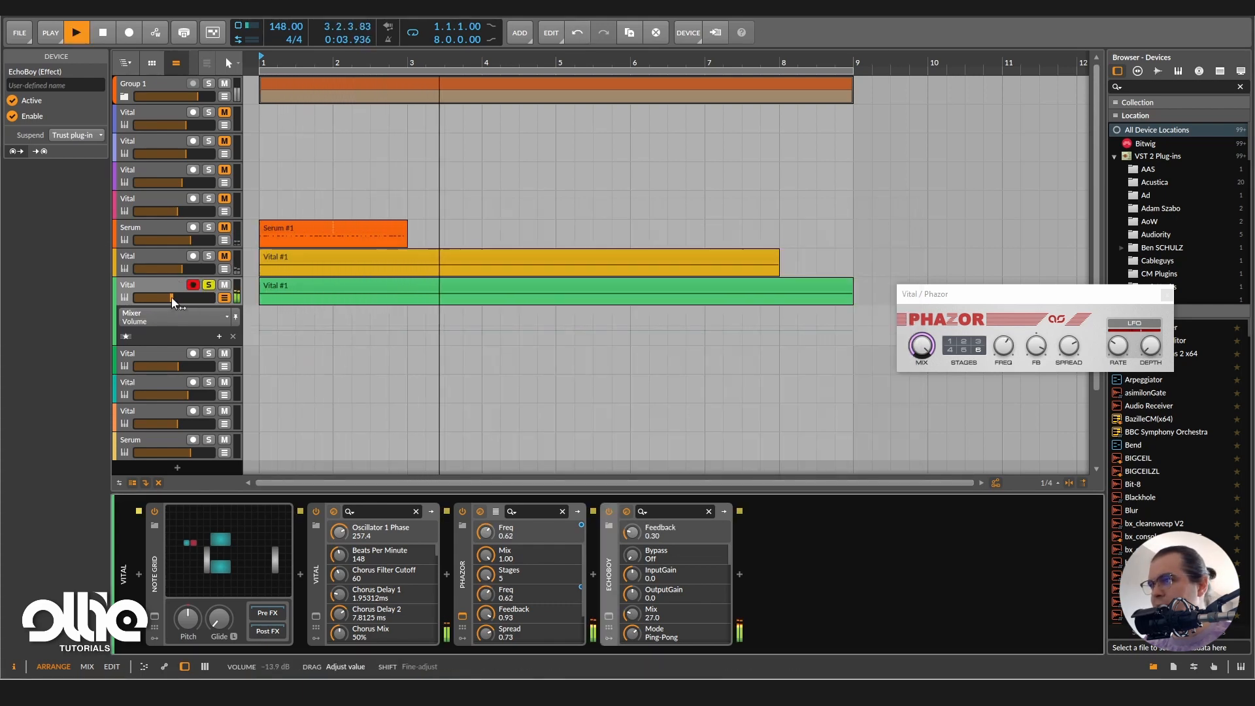
# Unsolo the green Vital track and fine-tune its volume while auditioning it with the other tracks
pyautogui.press('space')
pyautogui.click(210, 286)
pyautogui.press('space')
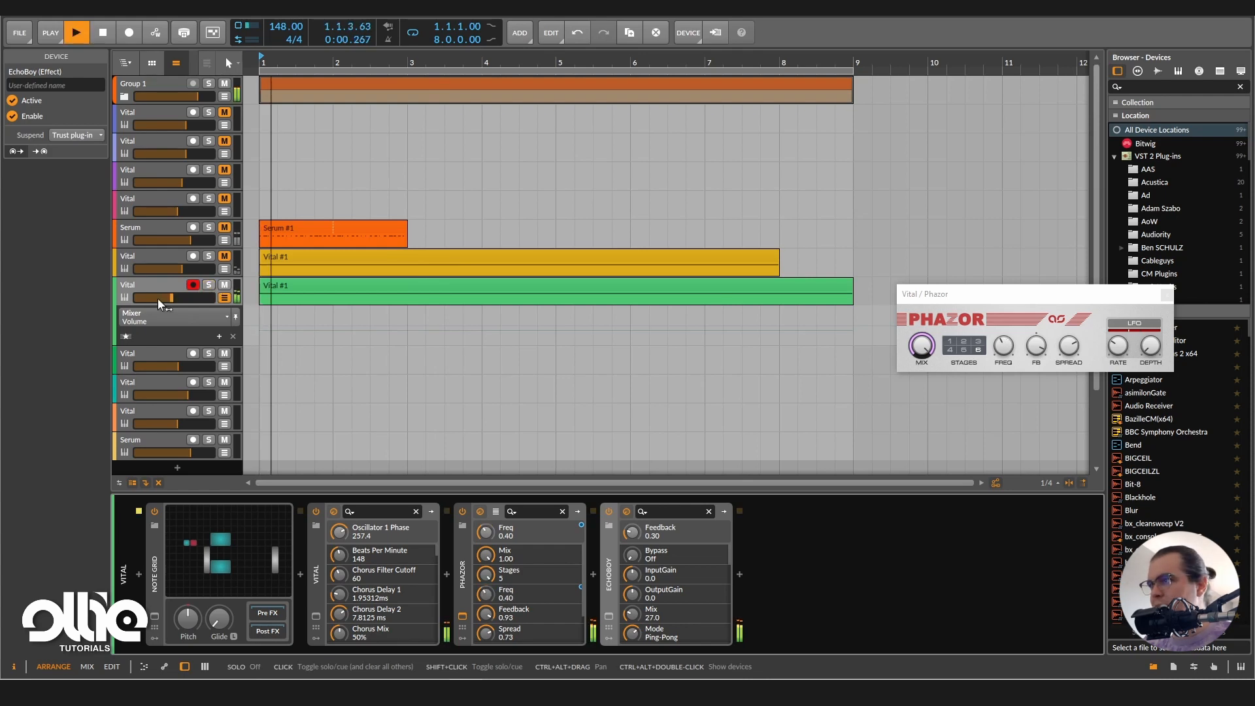
pyautogui.moveTo(173, 298); pyautogui.dragTo(172, 299)
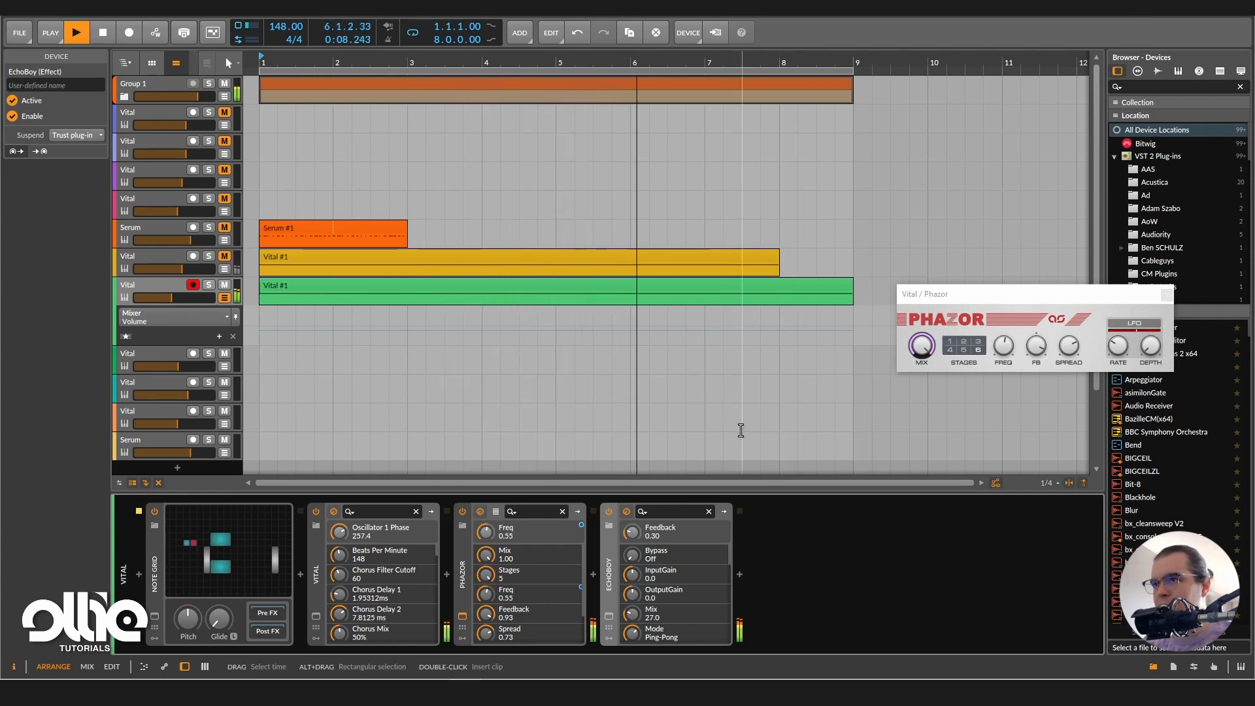
pyautogui.press('space')
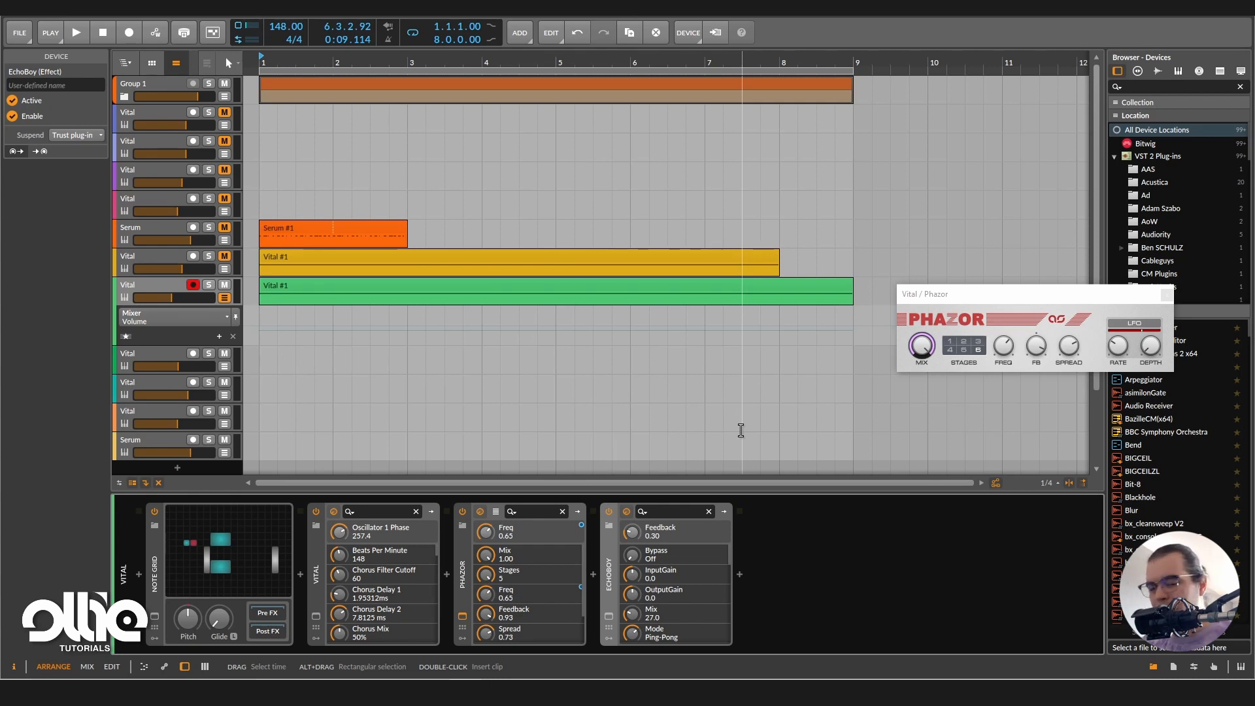
# Disable Phazor and insert Bitwig's Phaser+ between it and EchoBoy
pyautogui.click(463, 512)
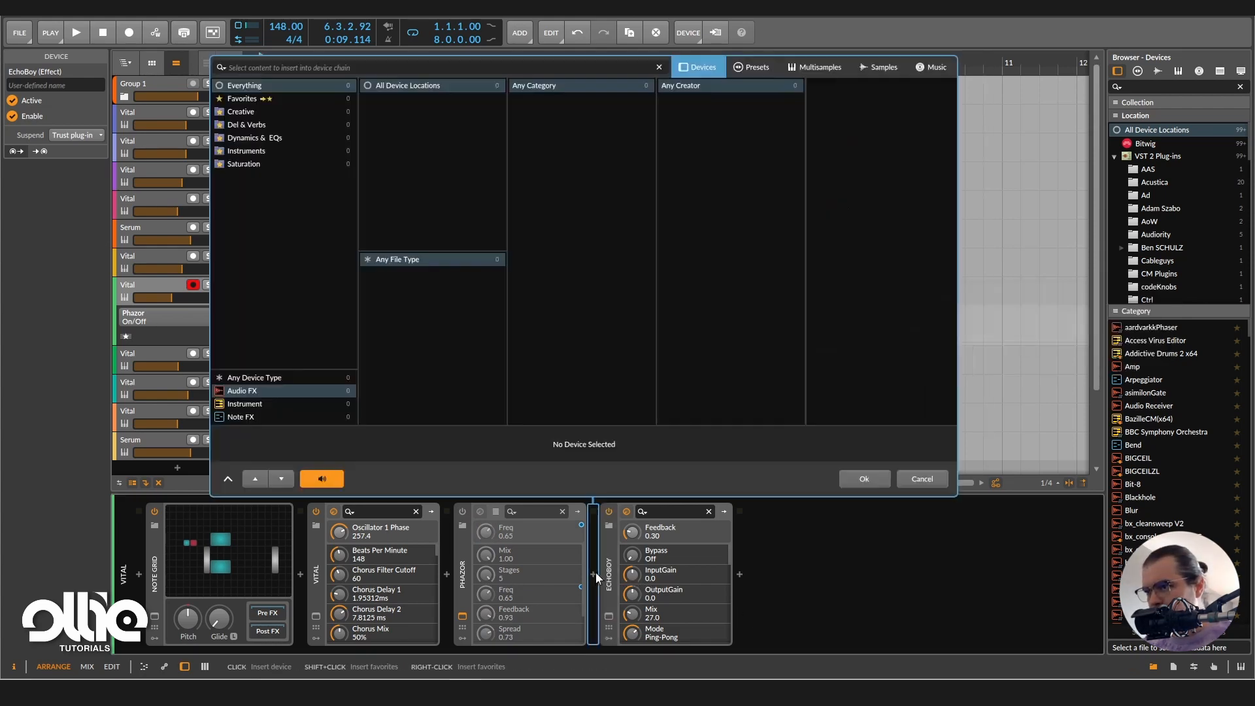
pyautogui.click(593, 574)
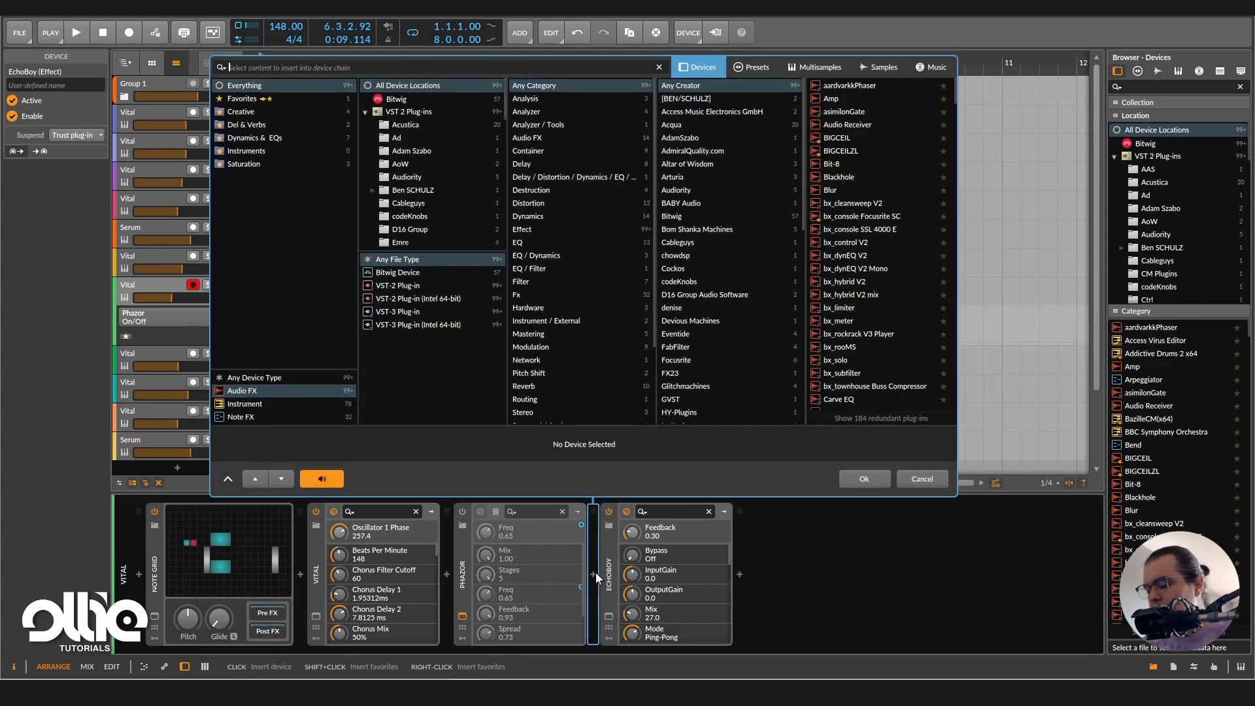
pyautogui.write('phaser')
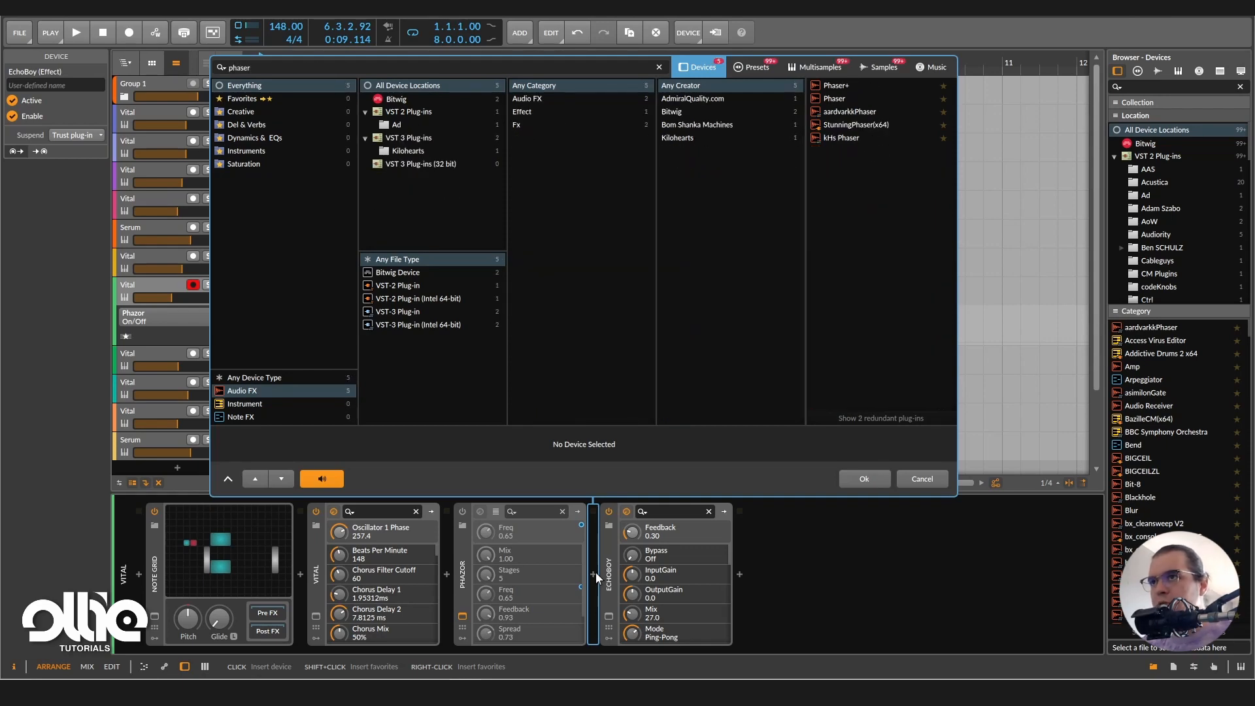
pyautogui.doubleClick(842, 87)
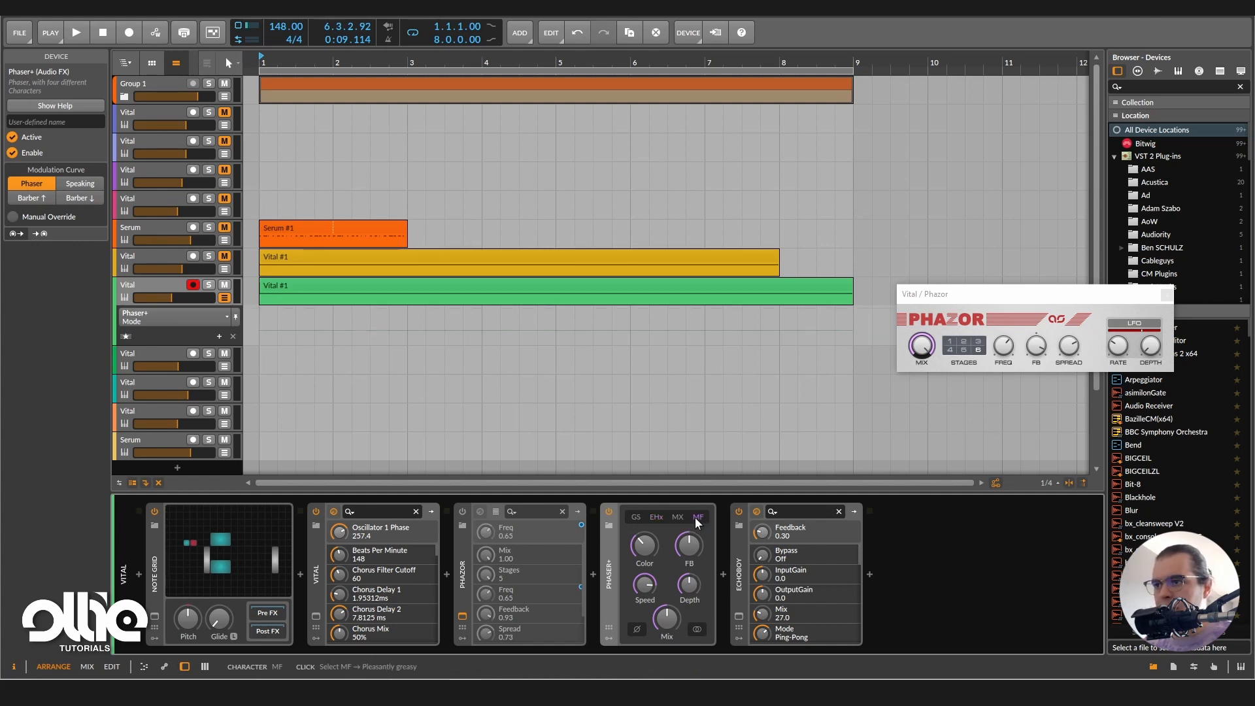
# Set Phaser+ to the MF character with depth 0.00%, feedback 65.5% and Color about 26%
pyautogui.click(692, 585)
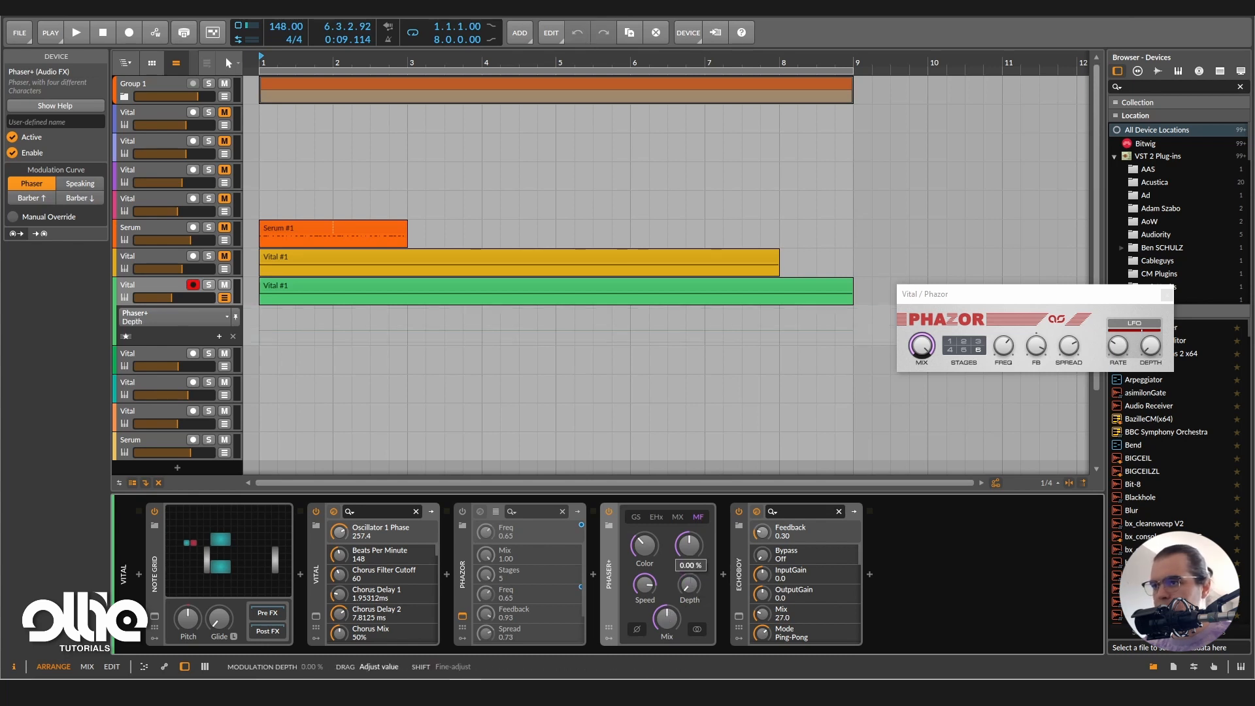
pyautogui.click(645, 545)
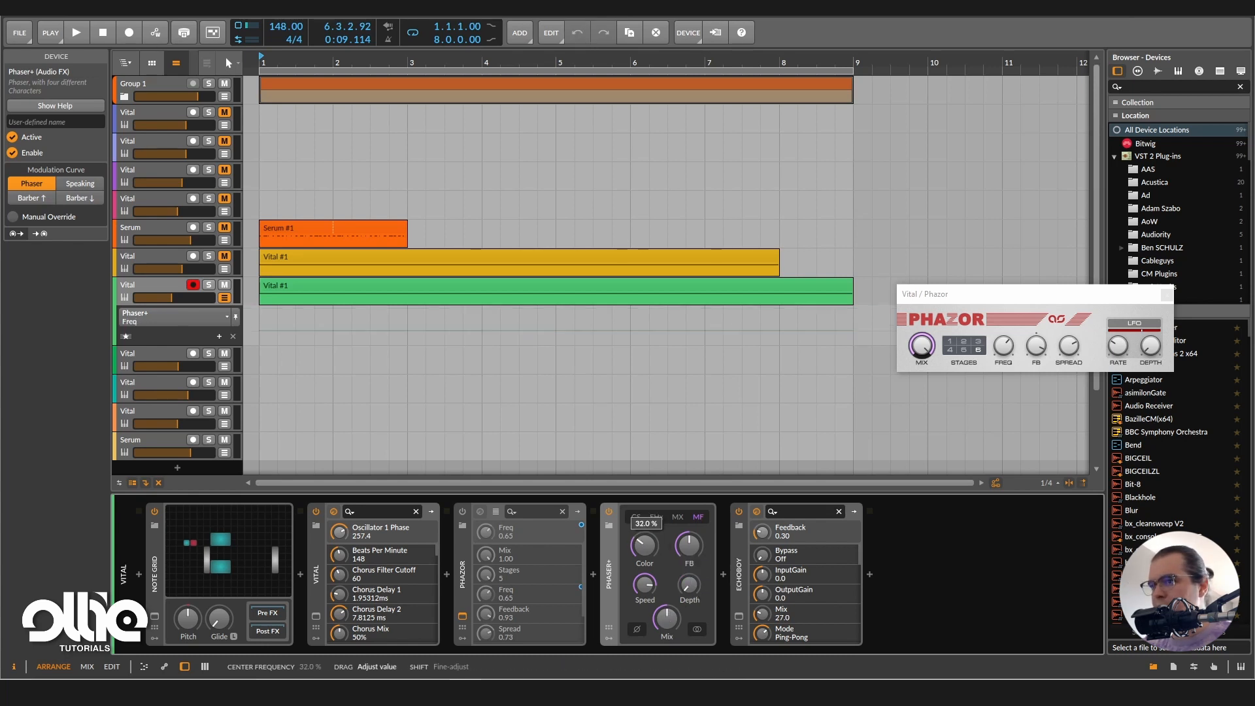
pyautogui.click(685, 553)
pyautogui.moveTo(696, 551); pyautogui.dragTo(696, 533)
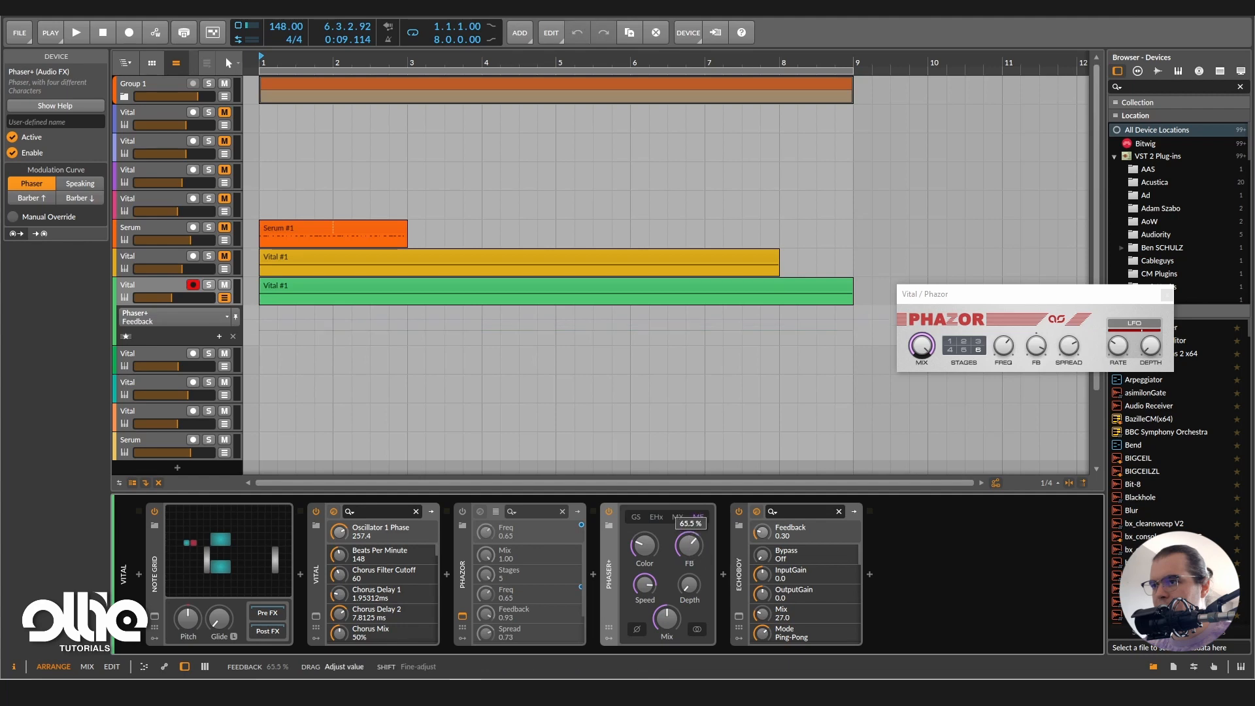
pyautogui.click(639, 548)
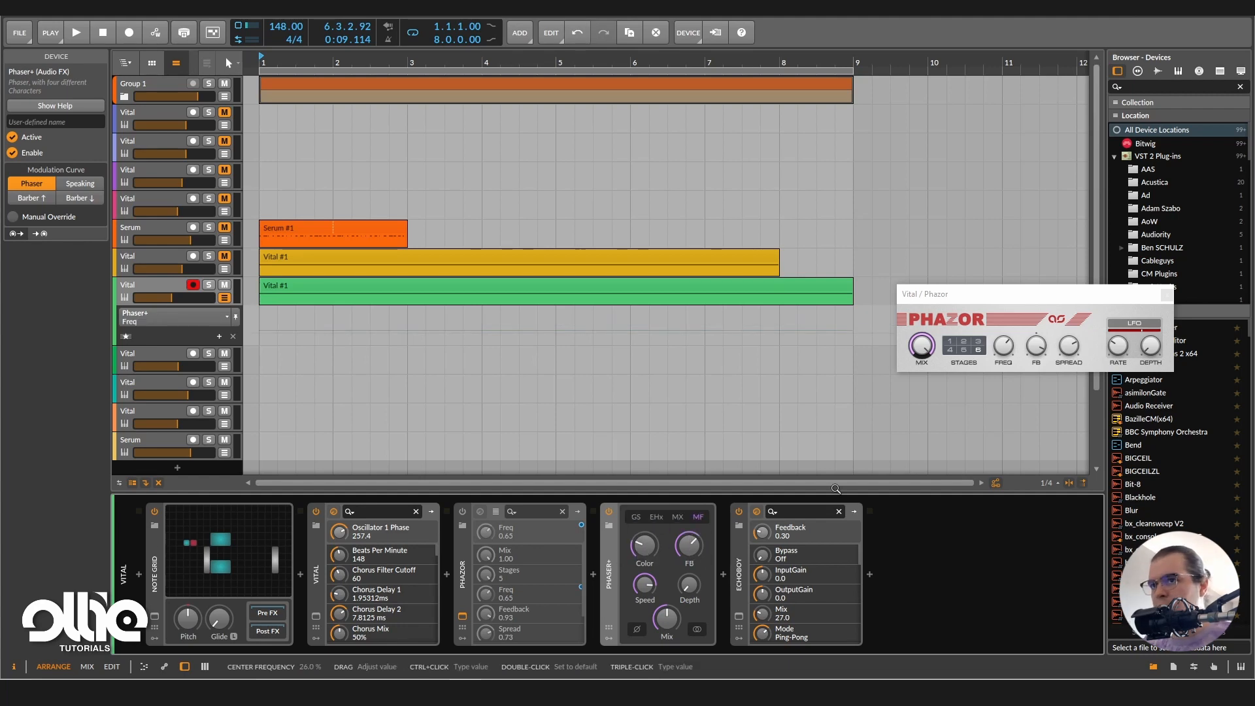
pyautogui.moveTo(643, 548); pyautogui.dragTo(643, 546)
# Disable EchoBoy, raise Phaser+'s mix to maximum, and audition the effect while sweeping its Color
pyautogui.press('space')
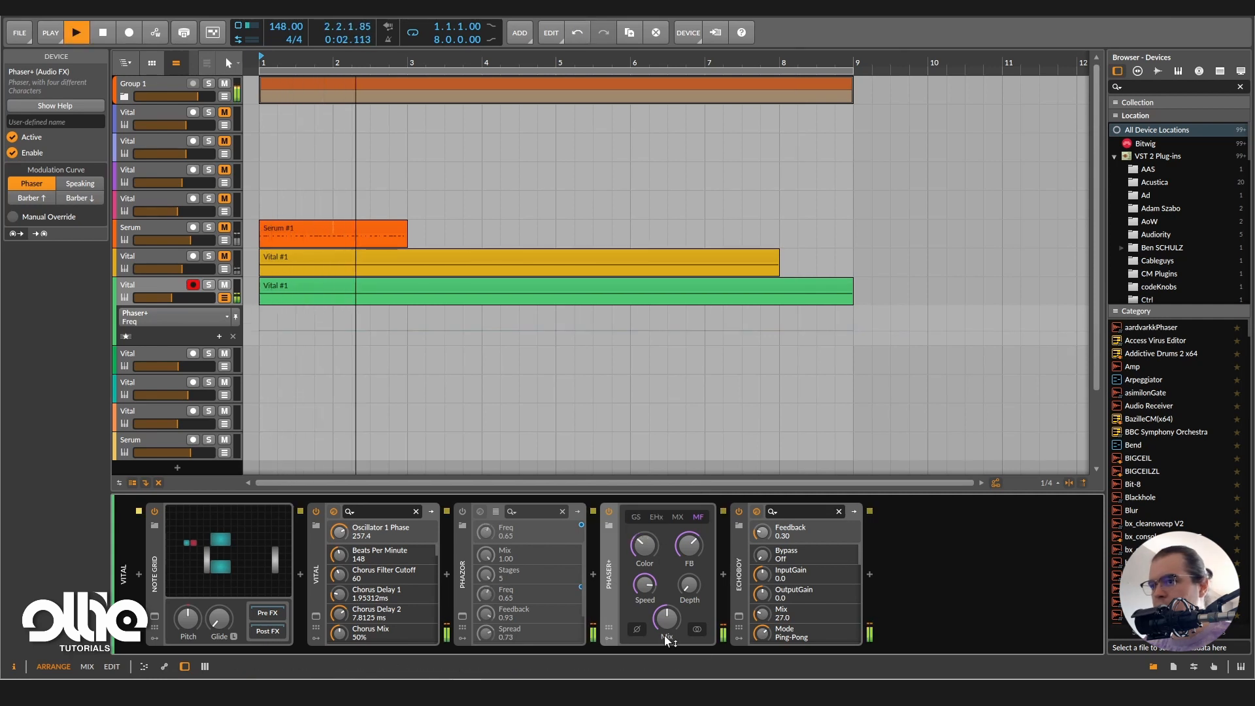
pyautogui.press('space')
pyautogui.click(739, 511)
pyautogui.moveTo(644, 546); pyautogui.dragTo(644, 476)
pyautogui.press('space')
pyautogui.press('space')
# Set Phaser+'s feedback to 77.0% and its Color to 19.5%
pyautogui.moveTo(692, 548); pyautogui.dragTo(692, 525)
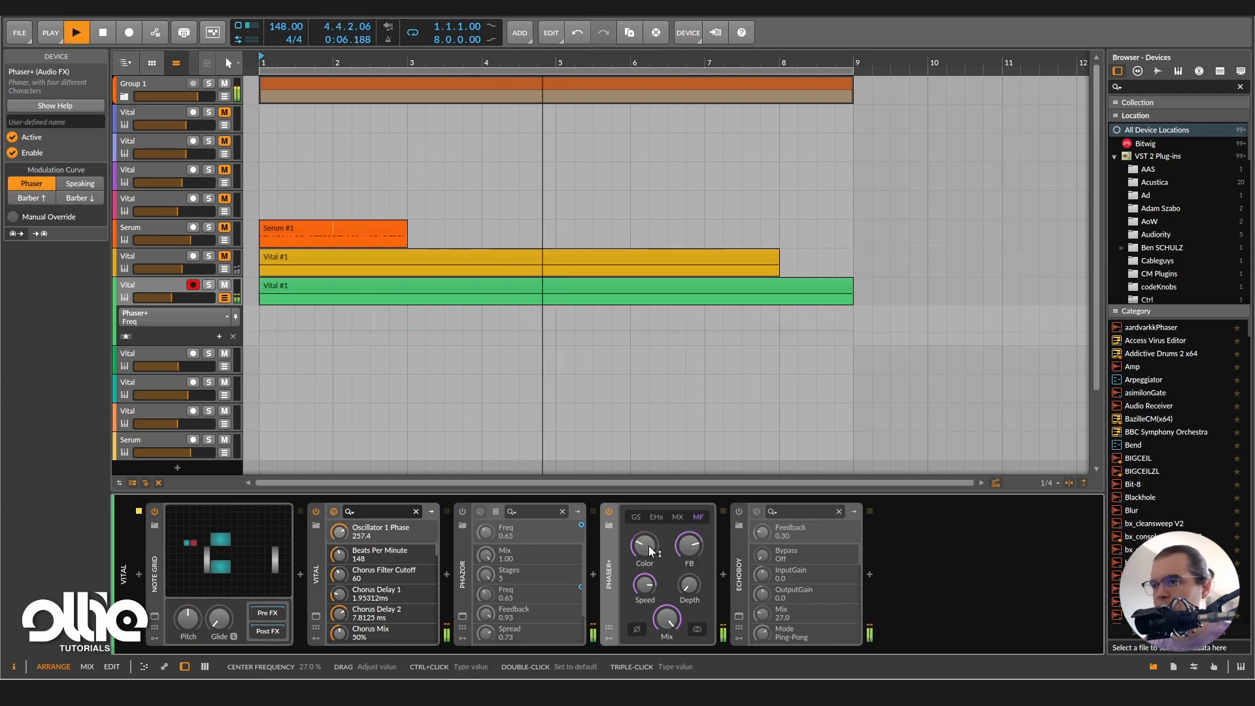
pyautogui.press('space')
pyautogui.moveTo(650, 546)
pyautogui.mouseDown()
pyautogui.moveTo(650, 578)
pyautogui.moveTo(650, 495)
pyautogui.moveTo(650, 551)
pyautogui.mouseUp()
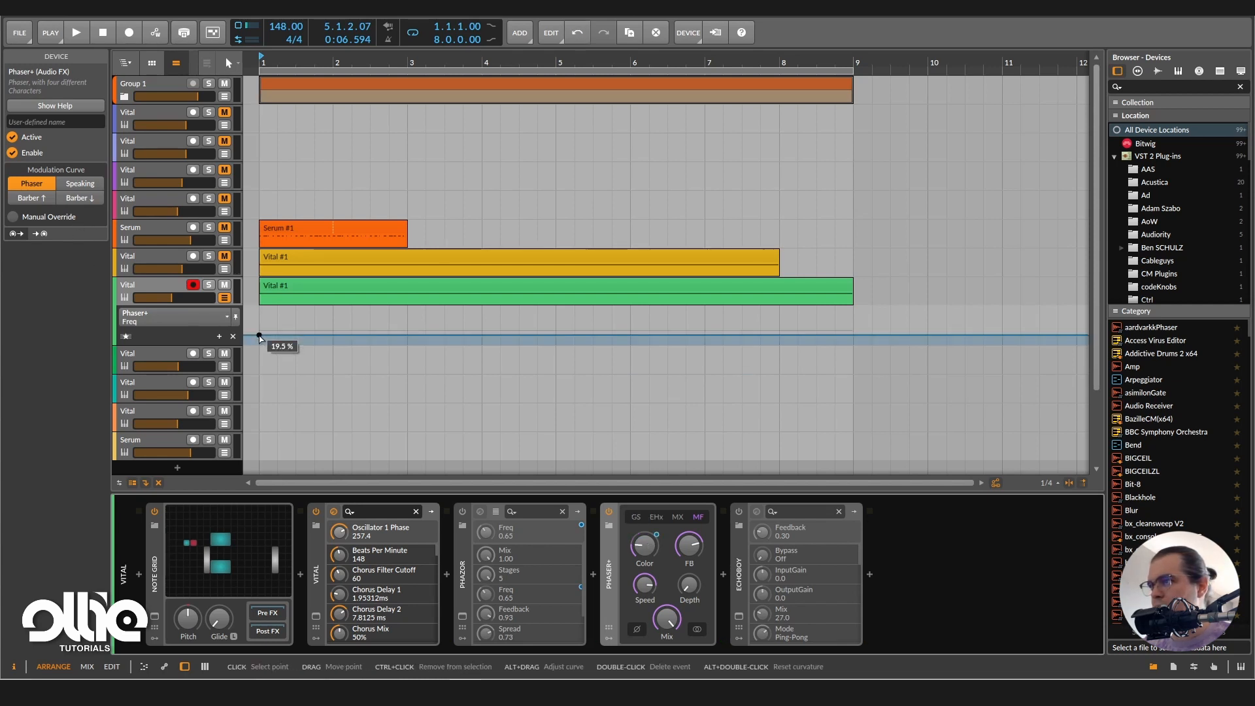
# Automate Phaser+'s frequency from 19.5% at bar 1 to 52.5% at bar 3 and back by bar 5, and duplicate the shape to bar 9
pyautogui.doubleClick(557, 335)
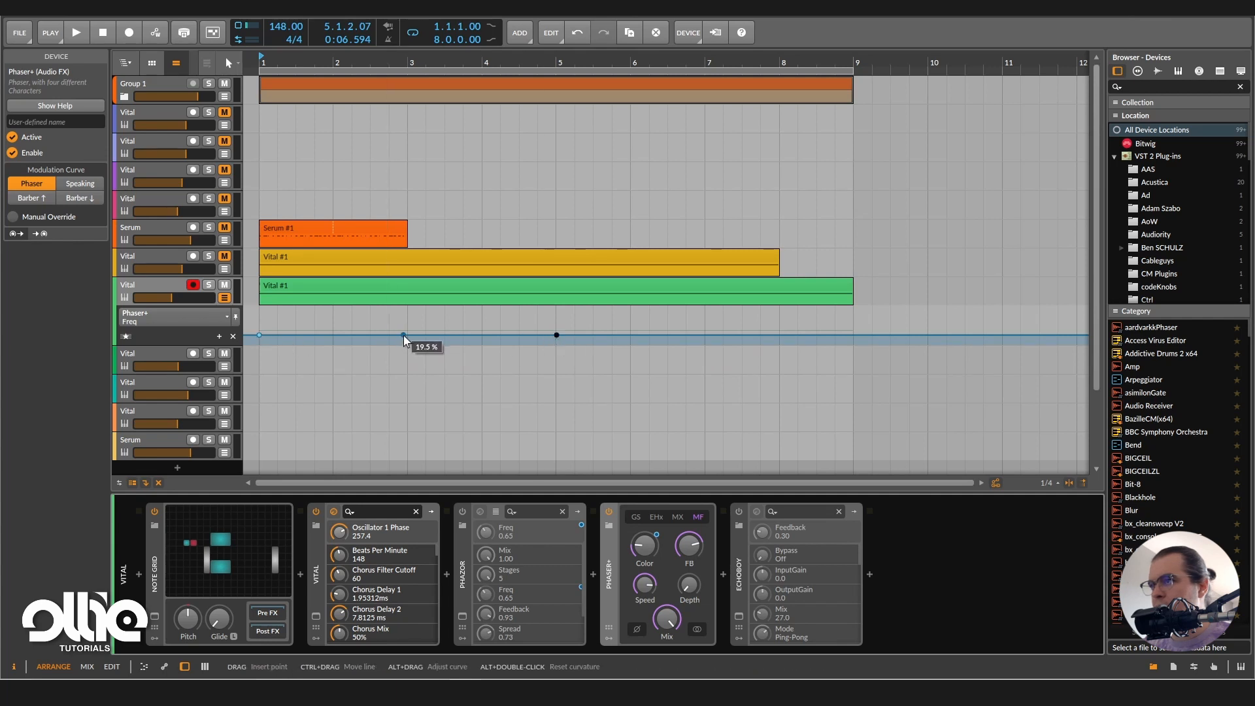
pyautogui.moveTo(400, 335); pyautogui.dragTo(407, 324)
pyautogui.press('space')
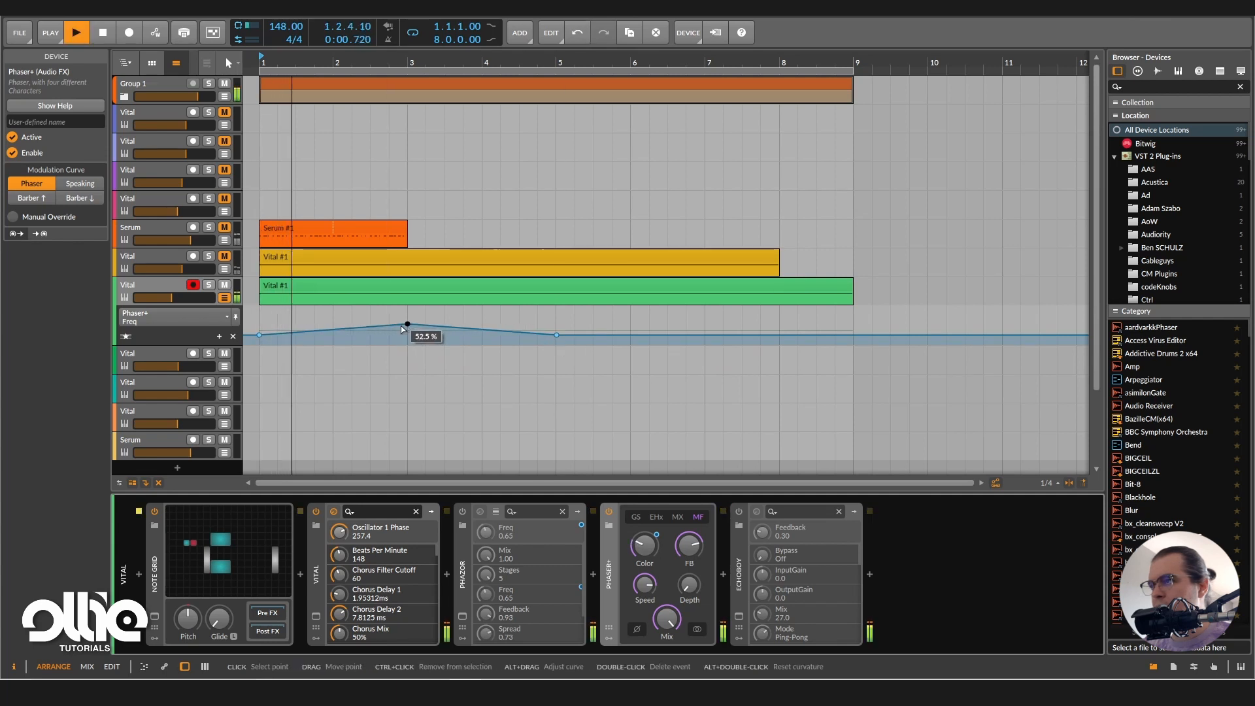
pyautogui.moveTo(559, 319); pyautogui.dragTo(261, 347)
pyautogui.hotkey('ctrl', 'd')
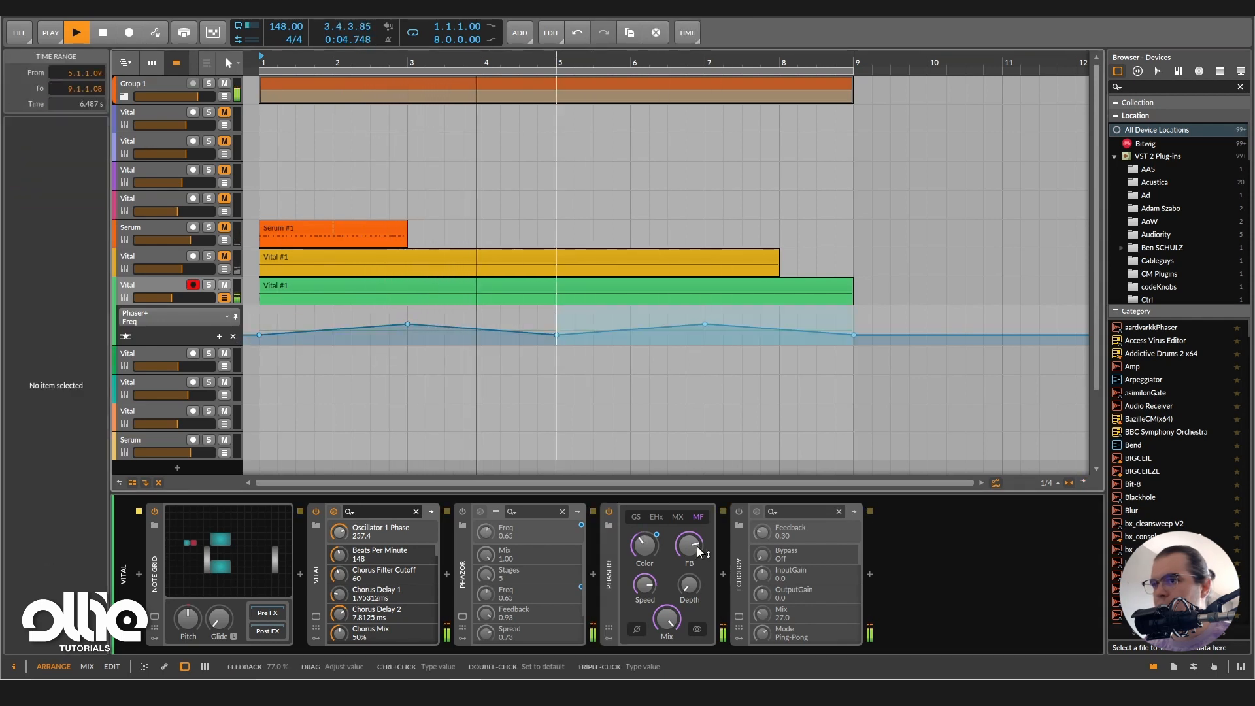
# Re-enable EchoBoy and raise Phaser+'s feedback while auditioning the result in the mix
pyautogui.click(750, 527)
pyautogui.click(739, 512)
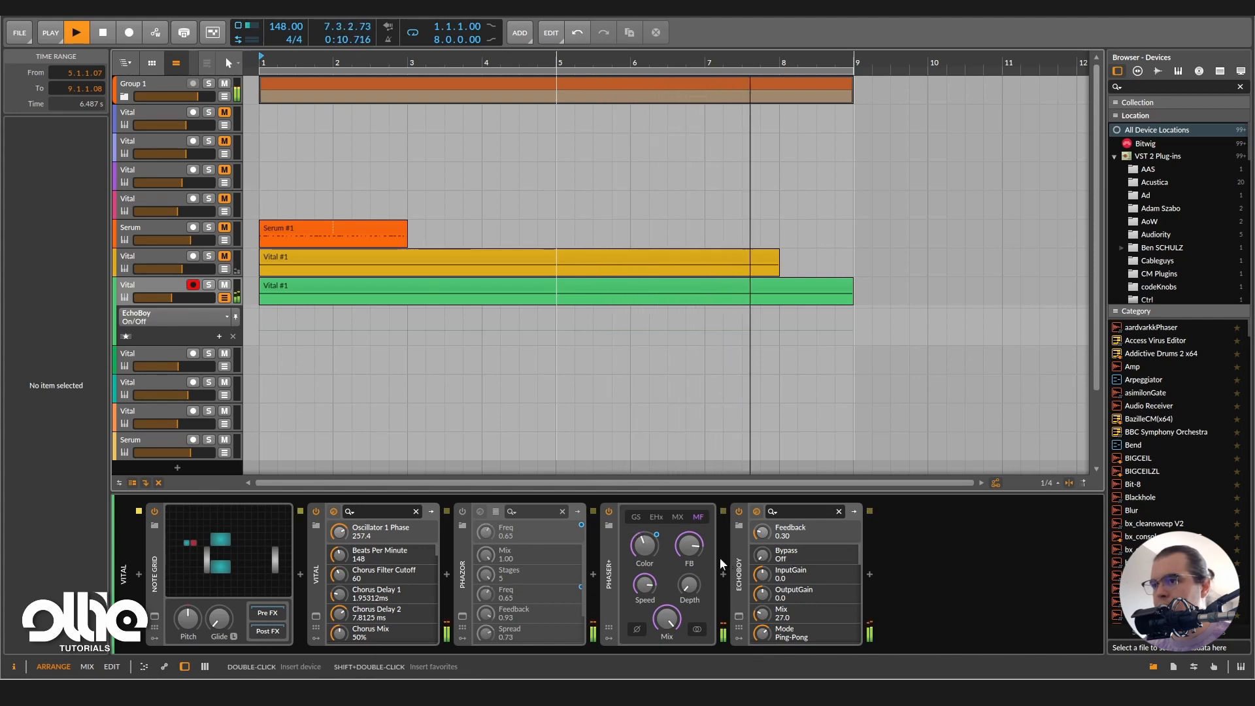
pyautogui.click(689, 545)
pyautogui.moveTo(689, 545); pyautogui.dragTo(693, 553)
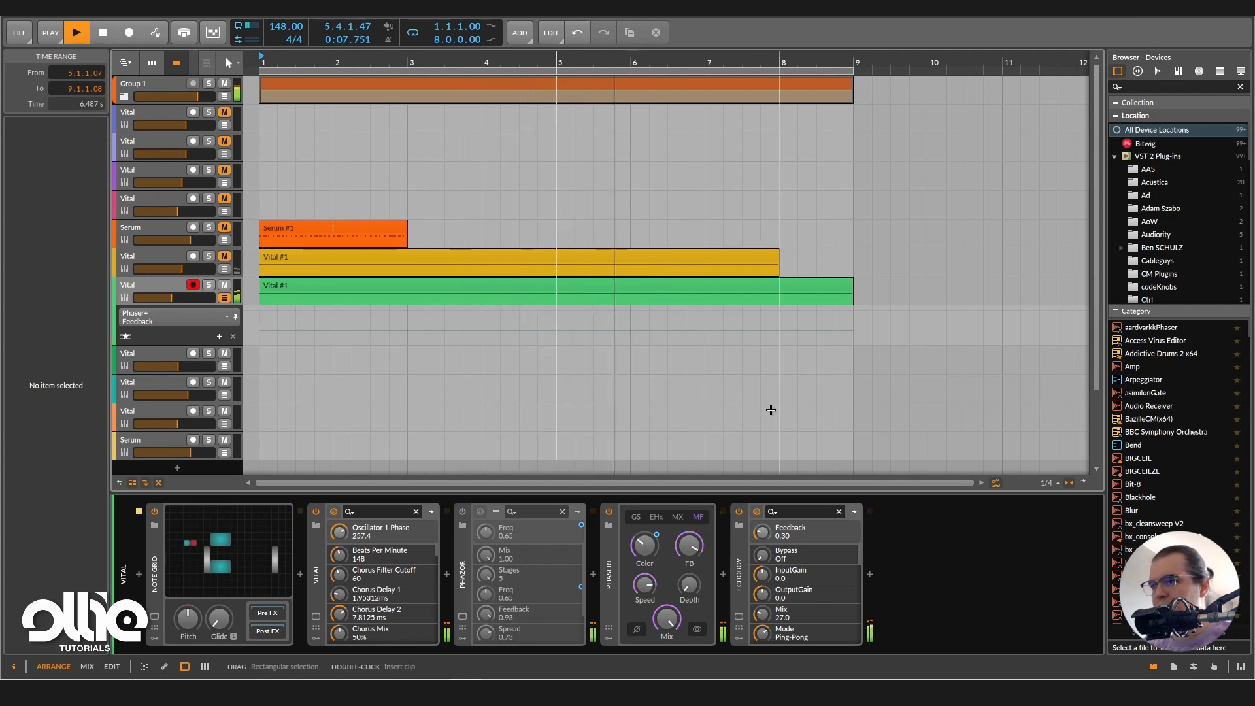
pyautogui.press('space')
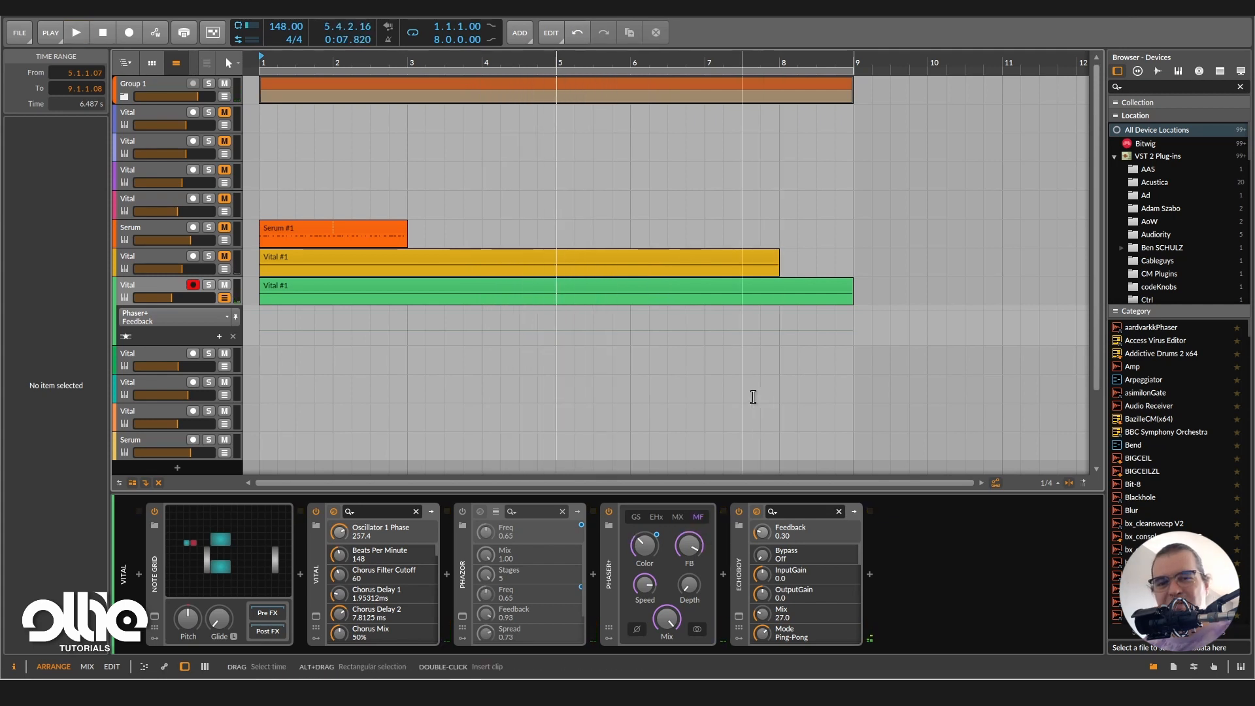